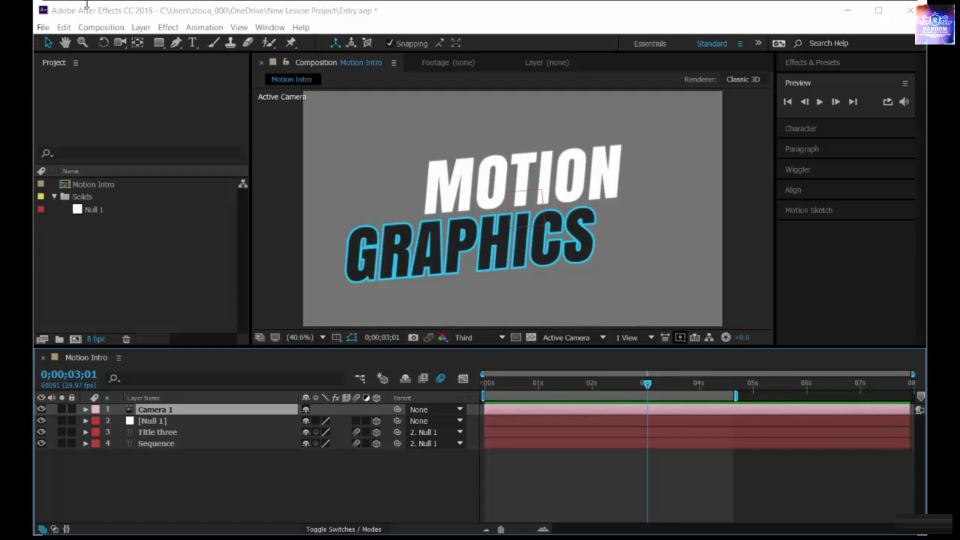
# - Add the Motion Intro composition to the render queue and examine the formats its output module offers, without changing the settings
pyautogui.click(104, 29)
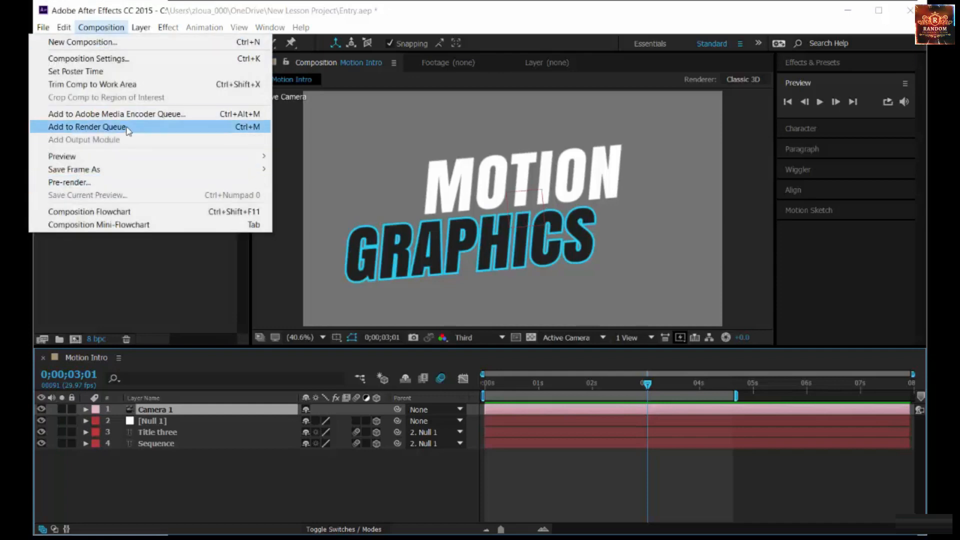
pyautogui.click(127, 128)
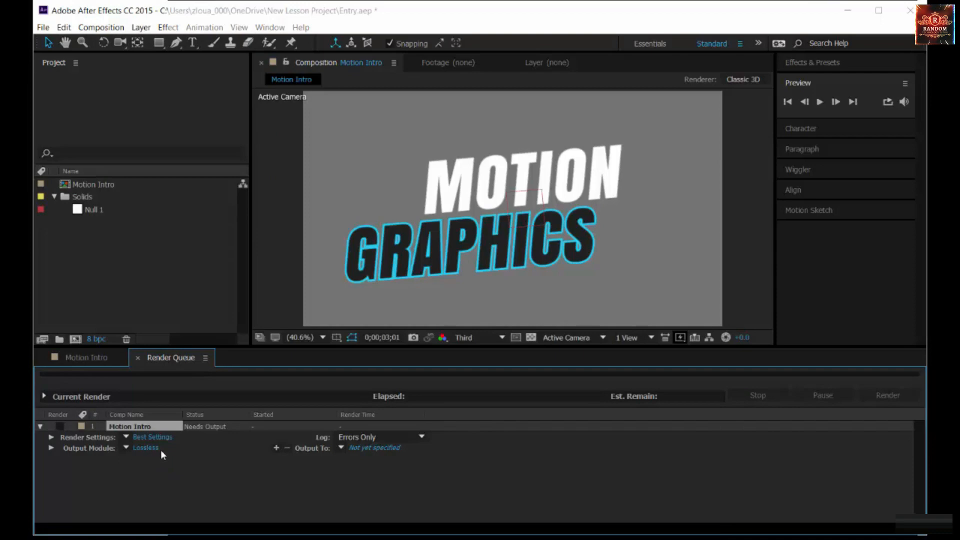
pyautogui.click(157, 448)
pyautogui.moveTo(608, 95); pyautogui.dragTo(613, 36)
pyautogui.click(476, 102)
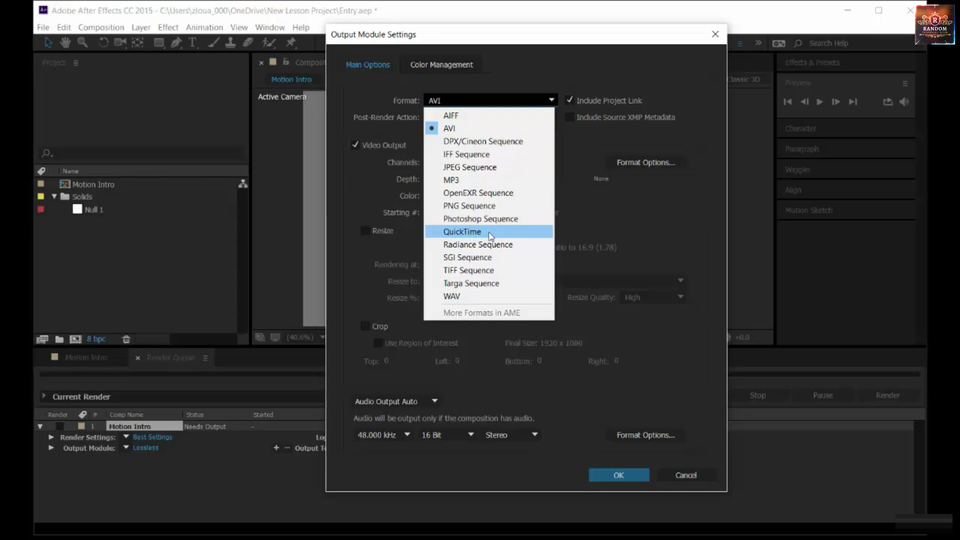
pyautogui.click(680, 477)
pyautogui.click(680, 479)
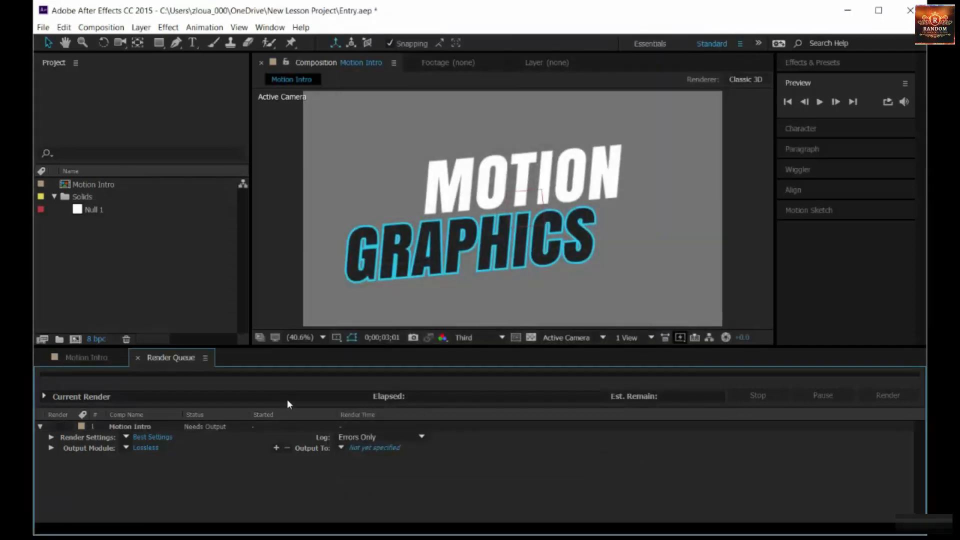
# - Send the Motion Intro composition to the Adobe Media Encoder queue and check the formats available for its output
pyautogui.click(97, 28)
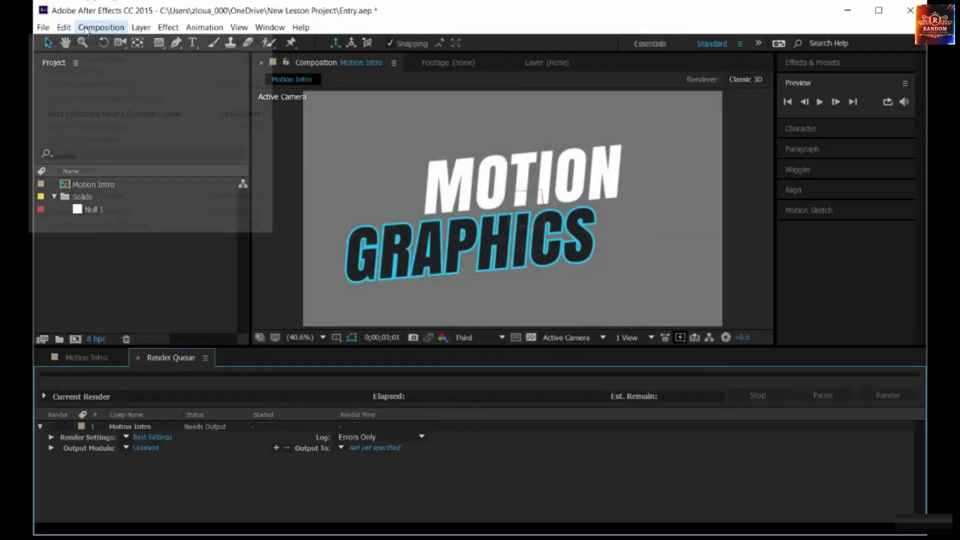
pyautogui.click(103, 114)
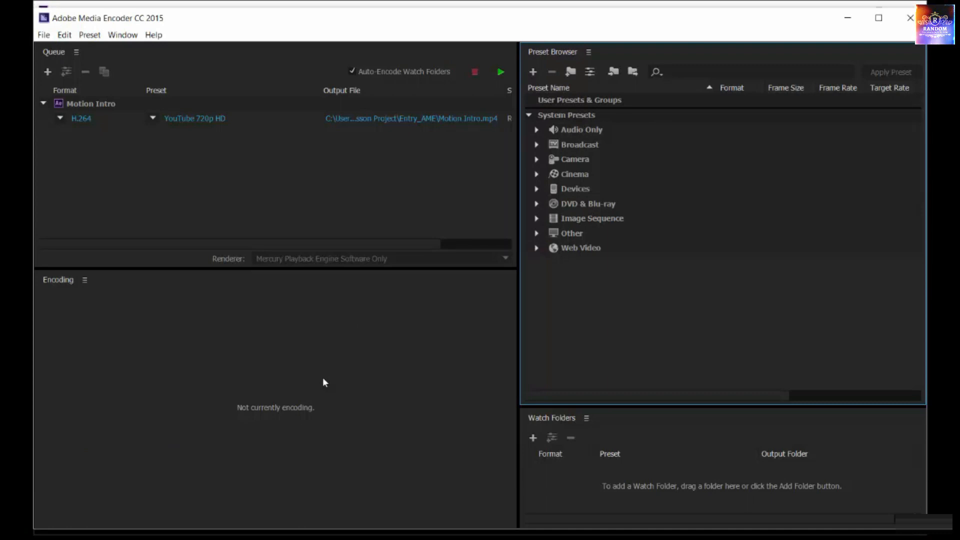
pyautogui.click(97, 103)
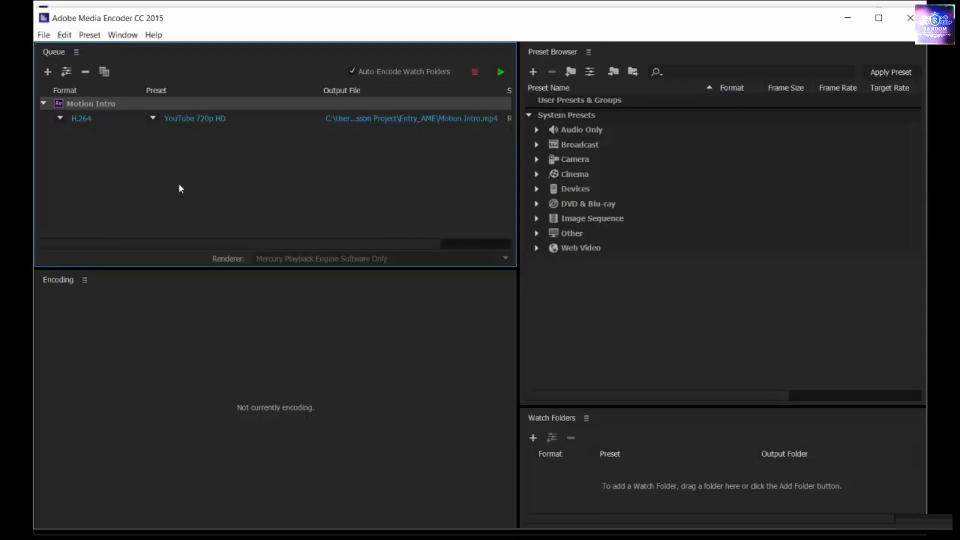
pyautogui.click(50, 143)
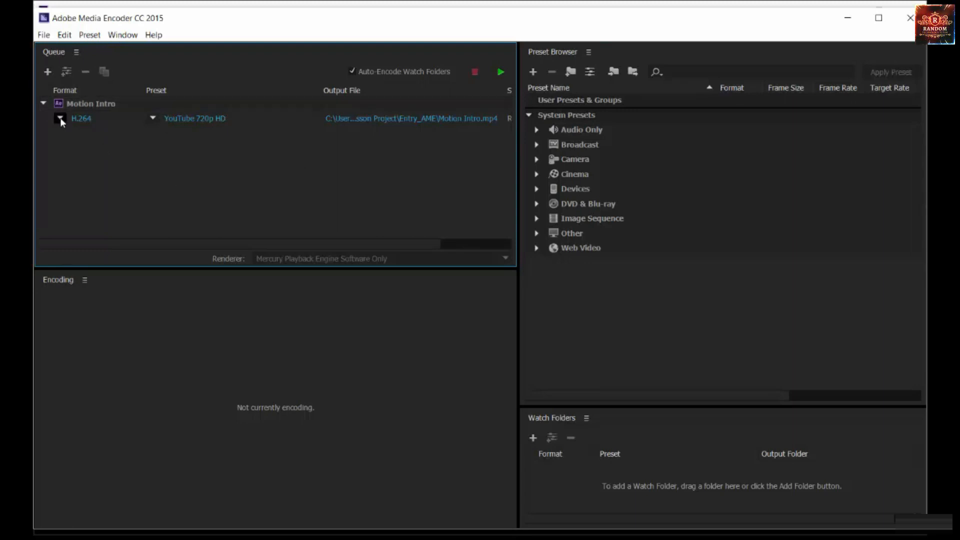
pyautogui.click(60, 118)
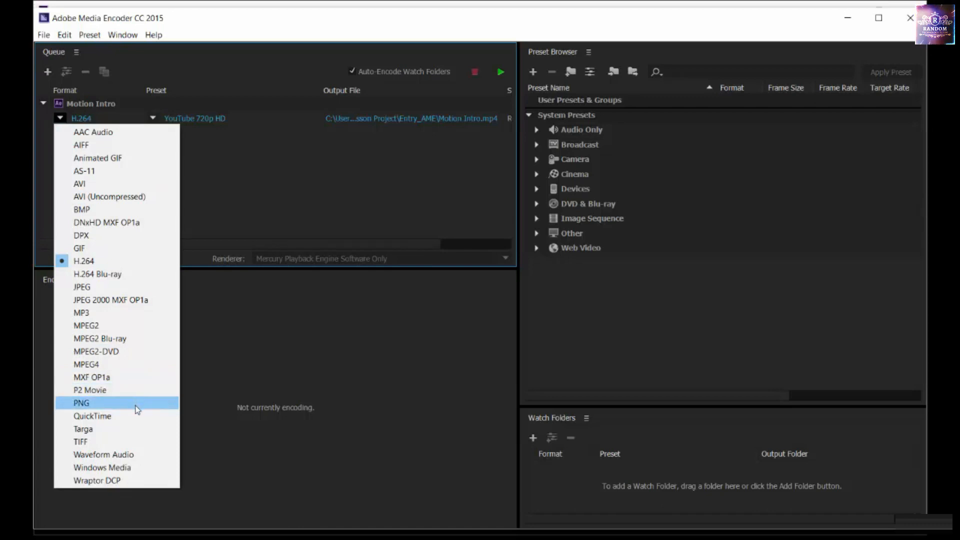
pyautogui.click(343, 185)
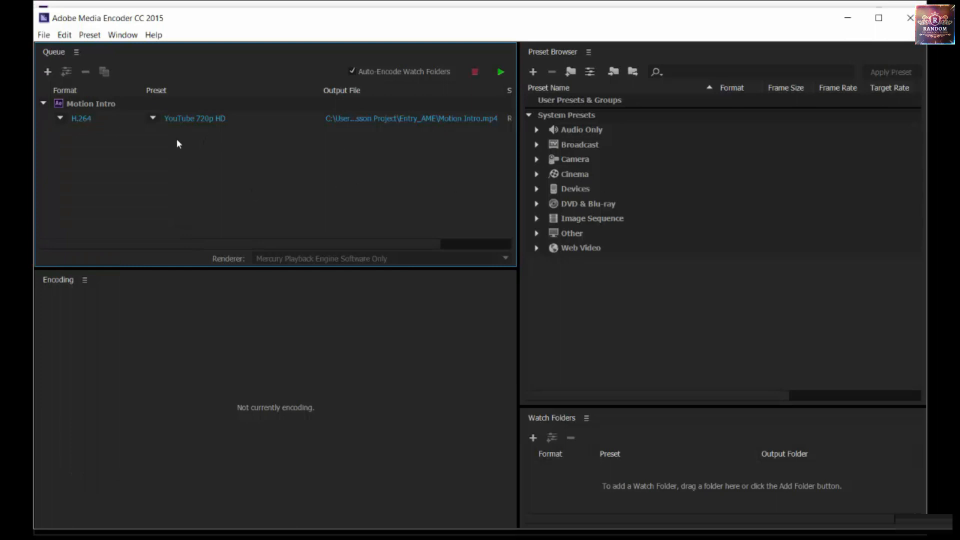
# - Examine the Web Video, Broadcast and Devices system presets, including the Android phone and tablet presets
pyautogui.click(536, 249)
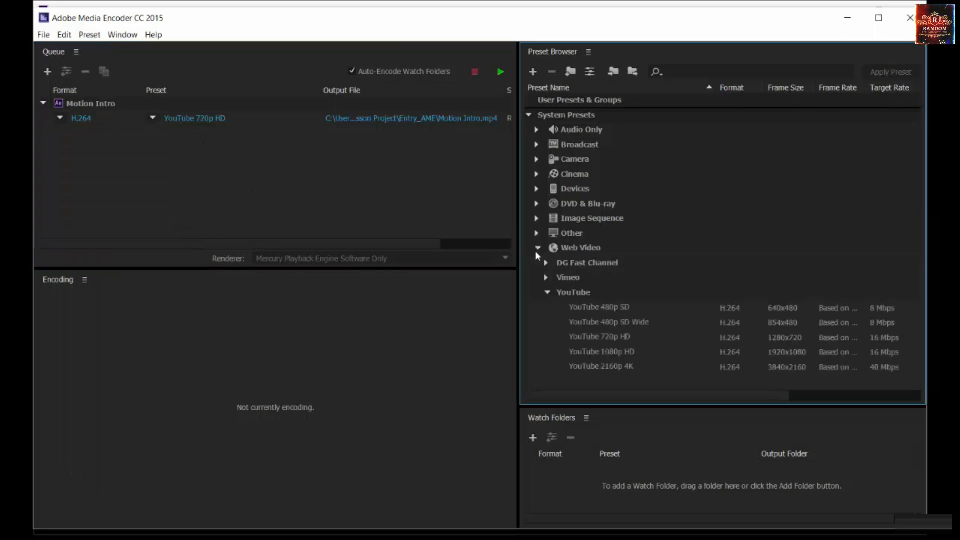
pyautogui.click(547, 292)
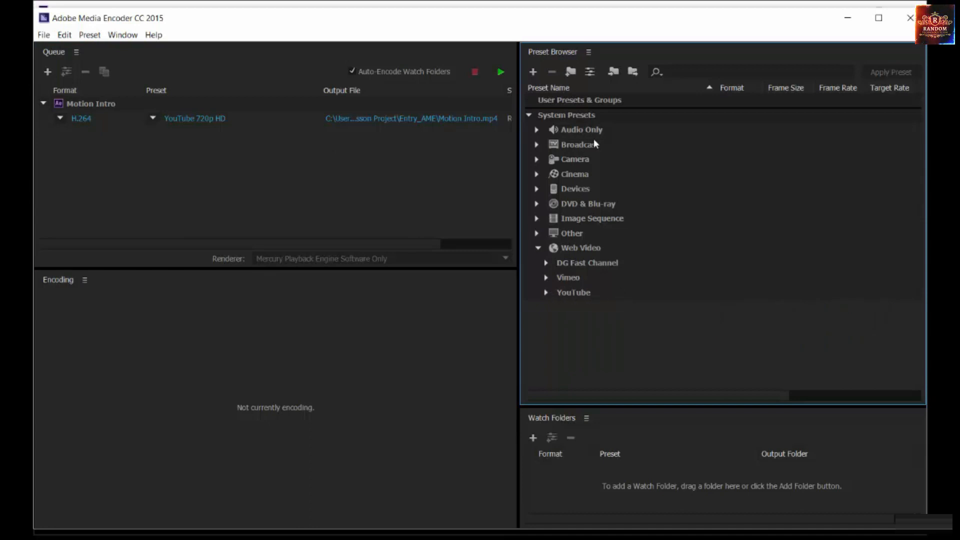
pyautogui.click(537, 145)
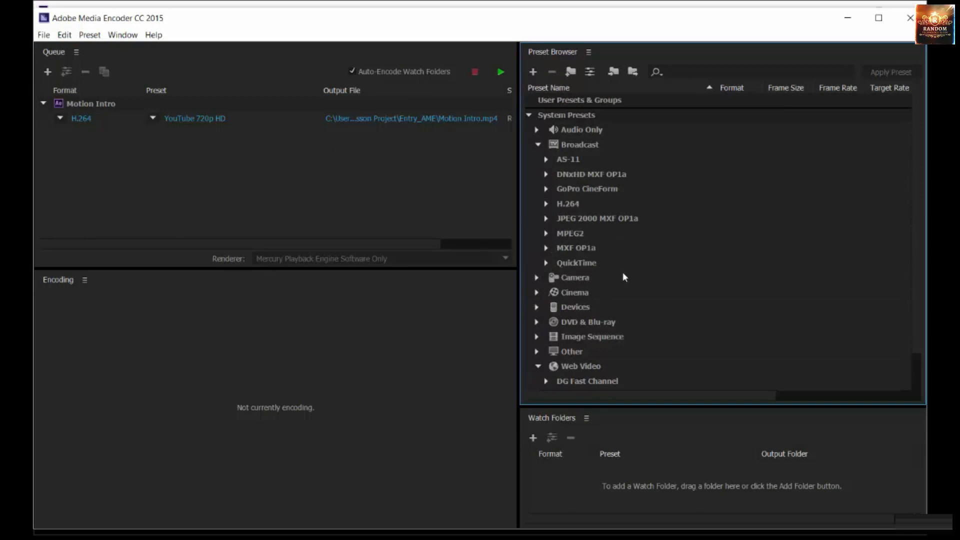
pyautogui.scroll(-1, 623, 273)
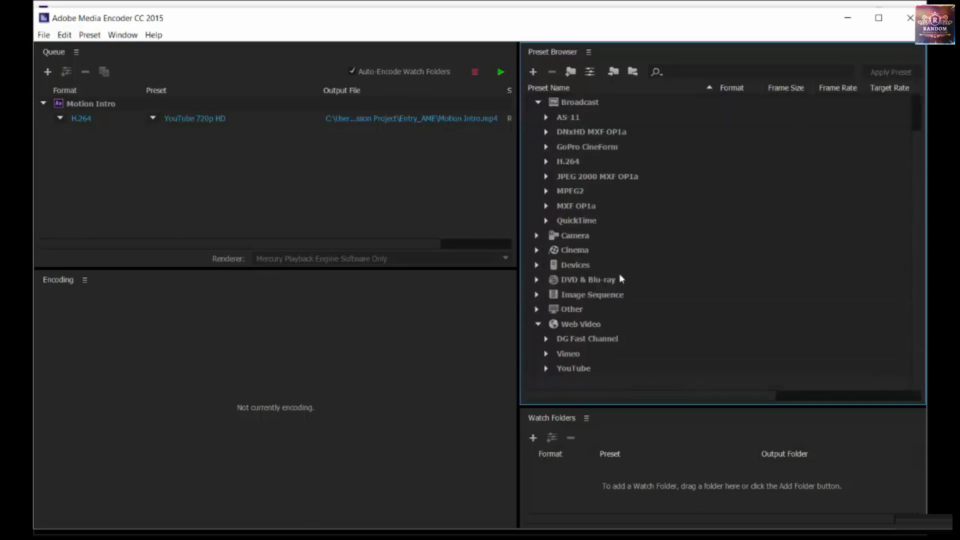
pyautogui.click(537, 265)
pyautogui.scroll(-2, 595, 273)
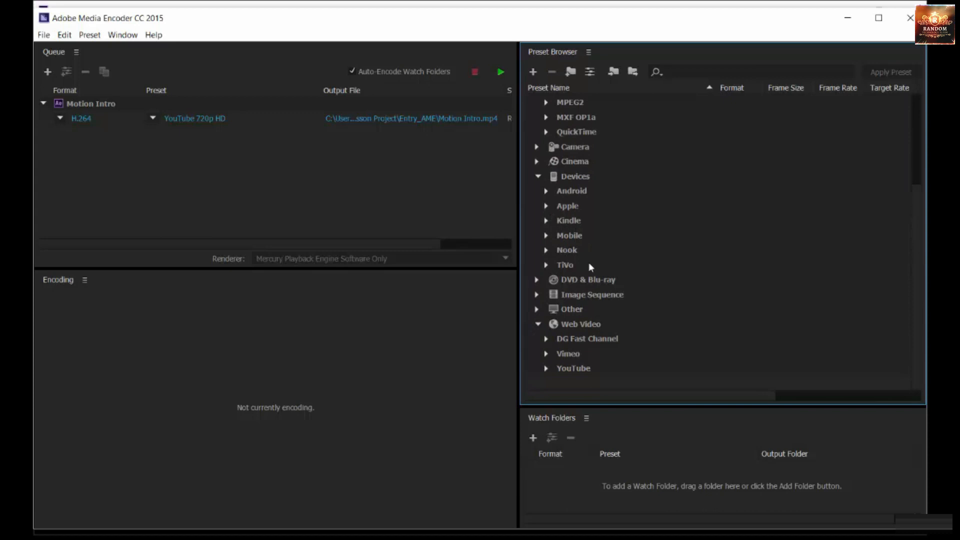
pyautogui.click(546, 190)
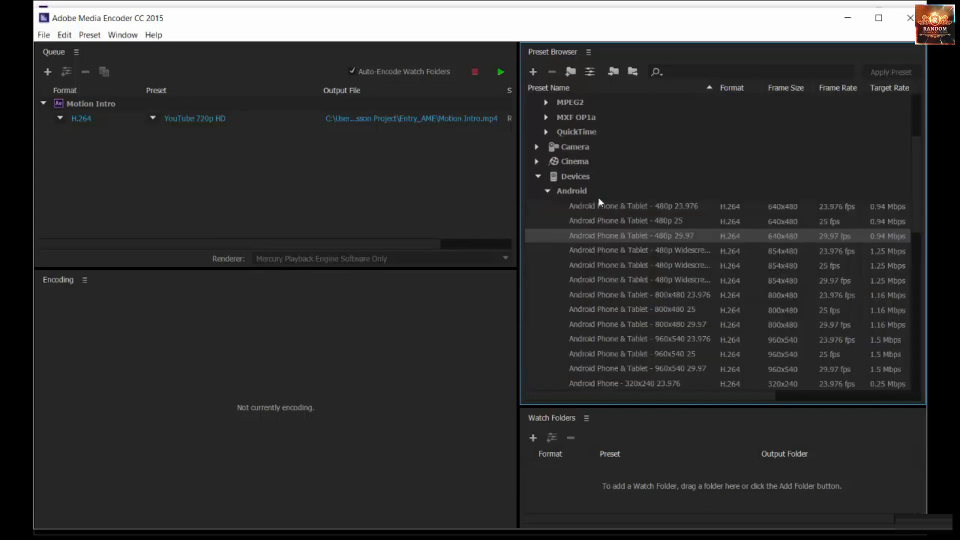
pyautogui.scroll(-4, 669, 256)
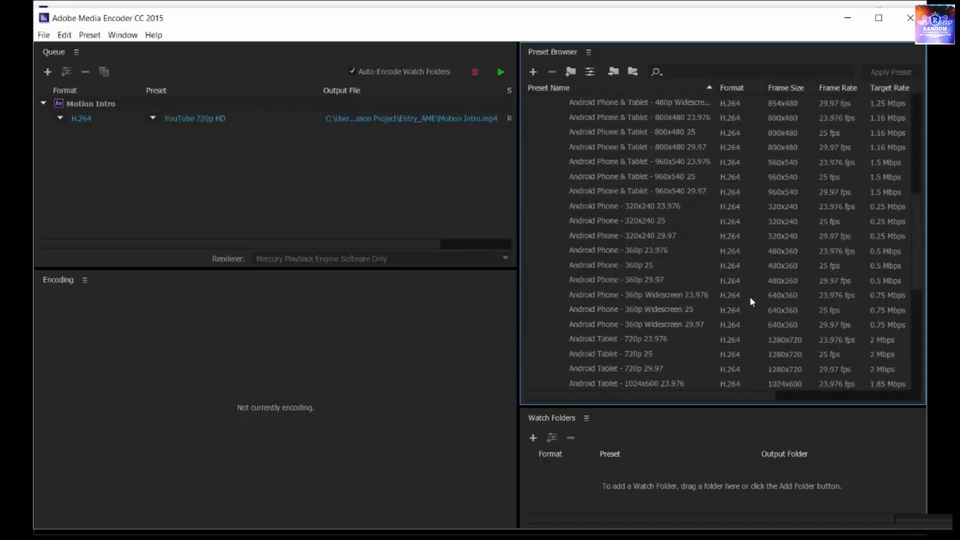
pyautogui.scroll(-3, 748, 300)
pyautogui.scroll(8, 746, 298)
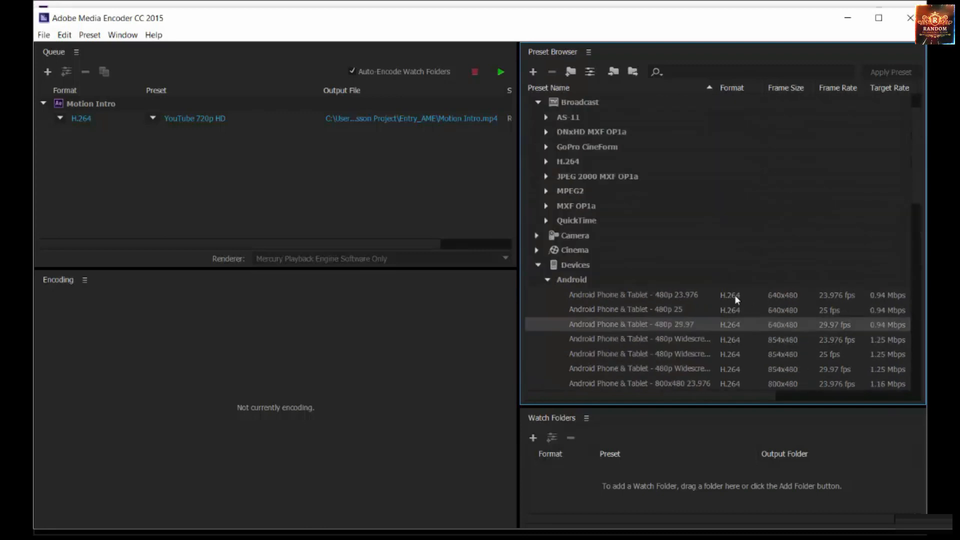
pyautogui.click(562, 283)
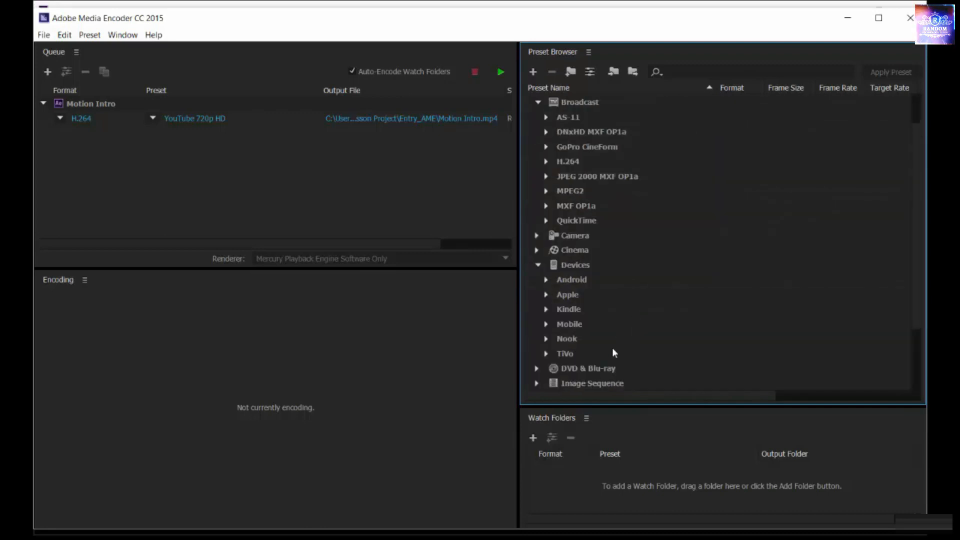
# - Add a YouTube 1080p HD preset output to Motion Intro in the queue and remove its YouTube 720p HD output
pyautogui.scroll(-2, 616, 359)
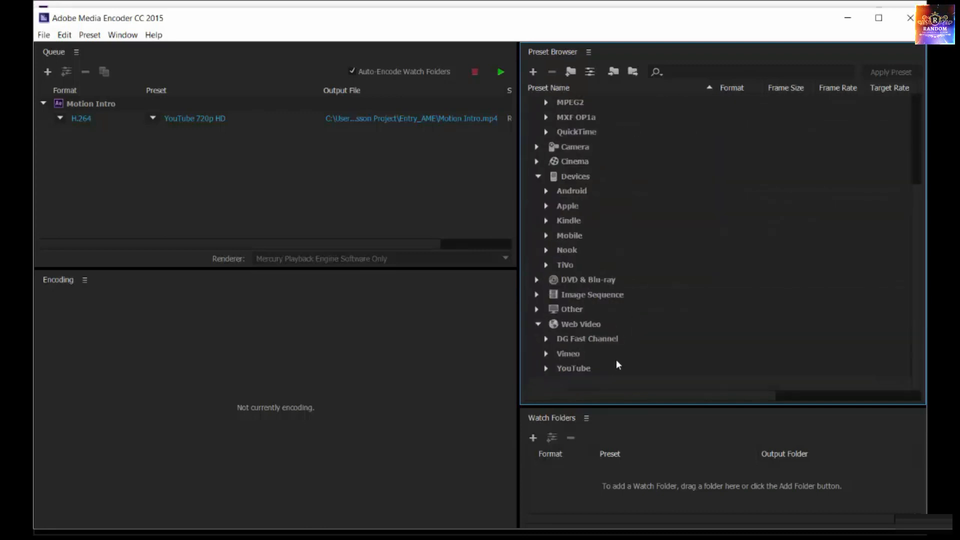
pyautogui.click(545, 368)
pyautogui.scroll(-2, 643, 355)
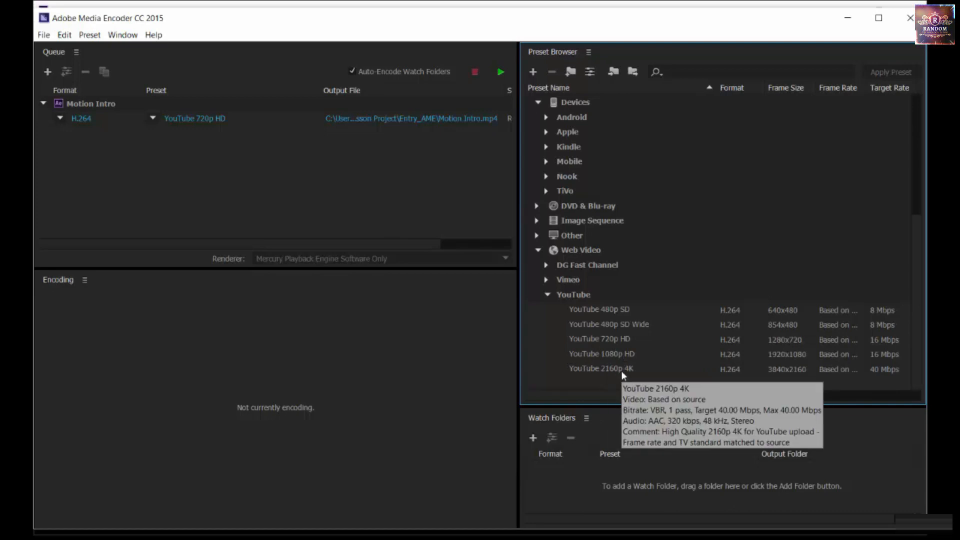
pyautogui.click(620, 354)
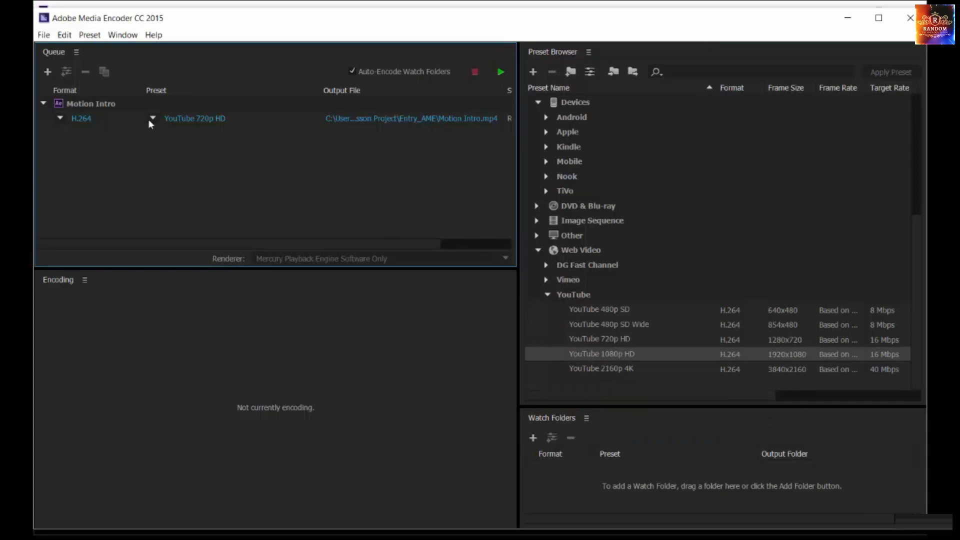
pyautogui.click(104, 103)
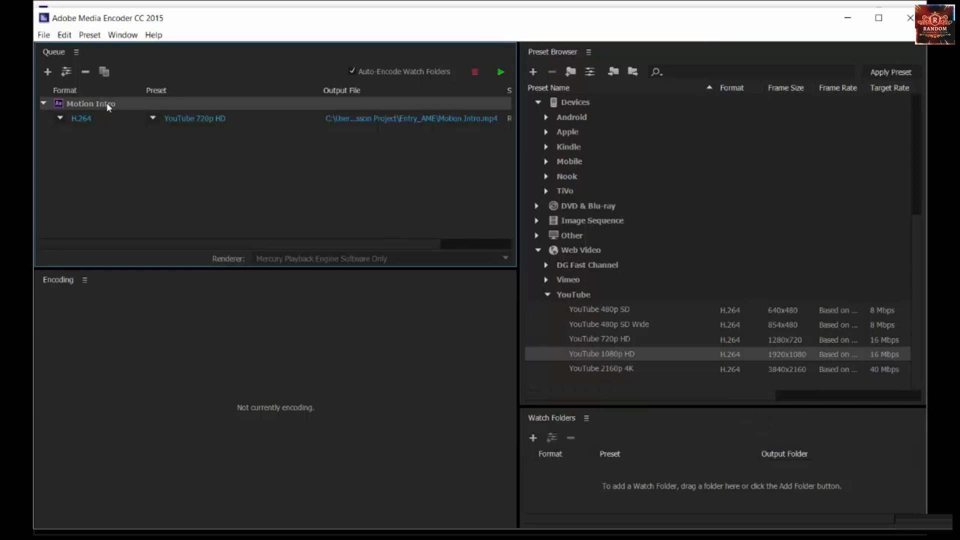
pyautogui.click(629, 353)
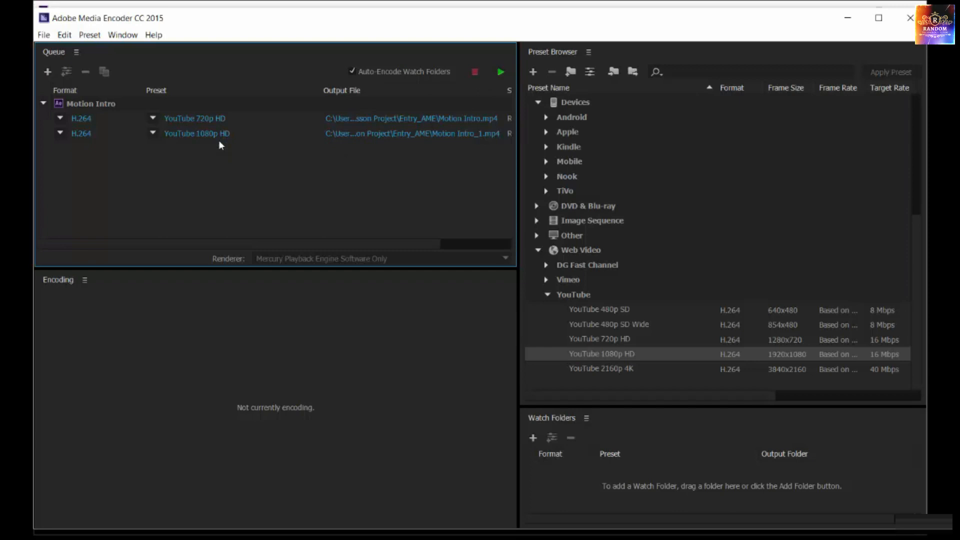
pyautogui.click(104, 119)
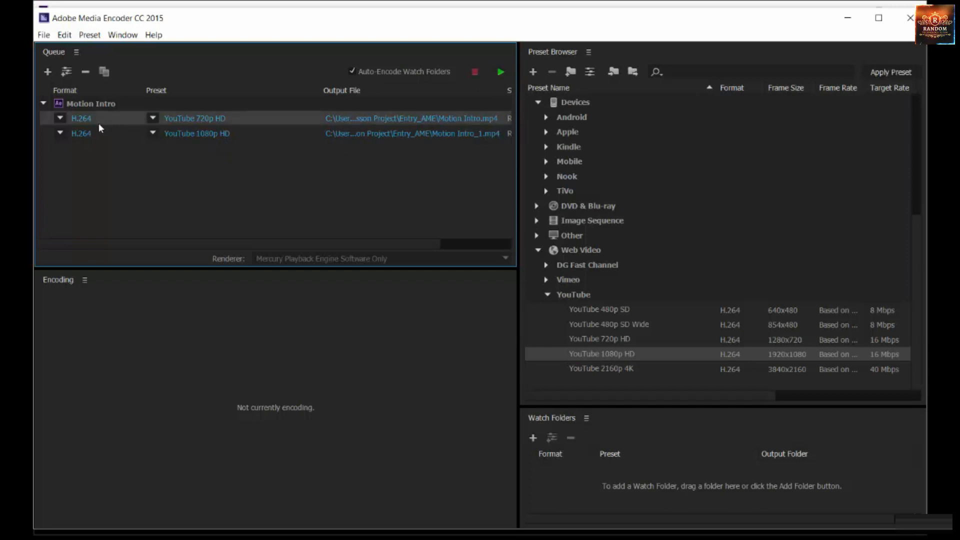
pyautogui.click(85, 73)
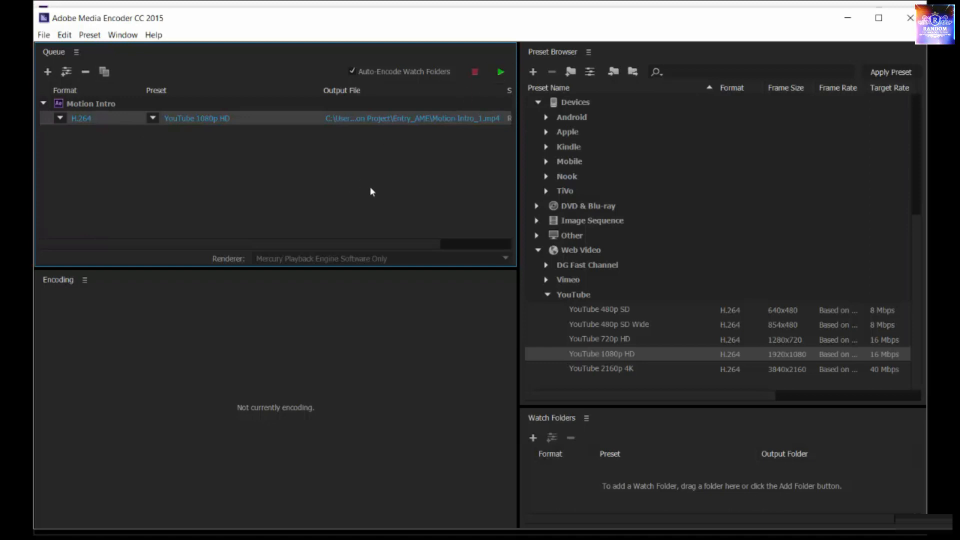
# - Add a YouTube 720p HD preset output to the queued Motion Intro and remove the YouTube 1080p HD output
pyautogui.click(620, 340)
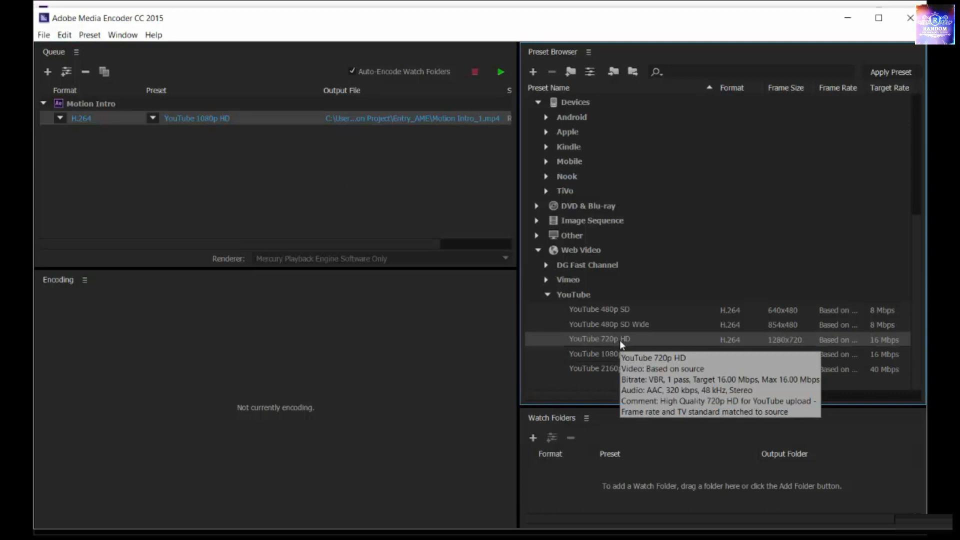
pyautogui.moveTo(619, 339); pyautogui.dragTo(186, 122)
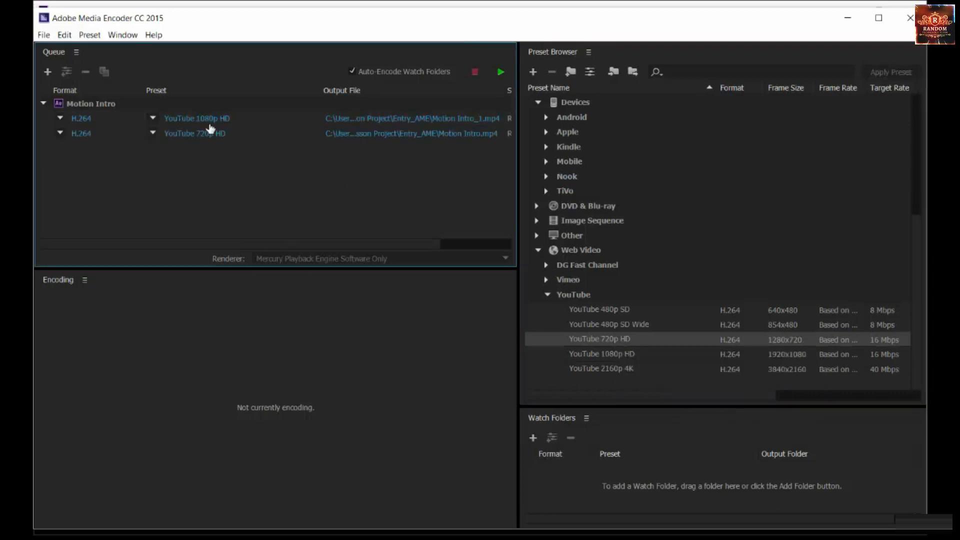
pyautogui.click(87, 119)
pyautogui.click(86, 72)
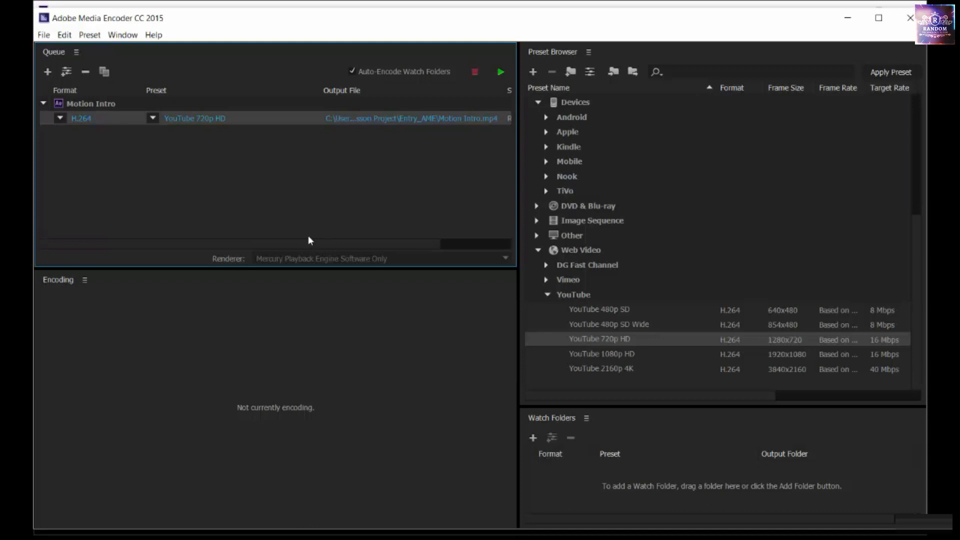
# - Expand the Vimeo group under Web Video and compare its presets with the YouTube ones
pyautogui.click(549, 294)
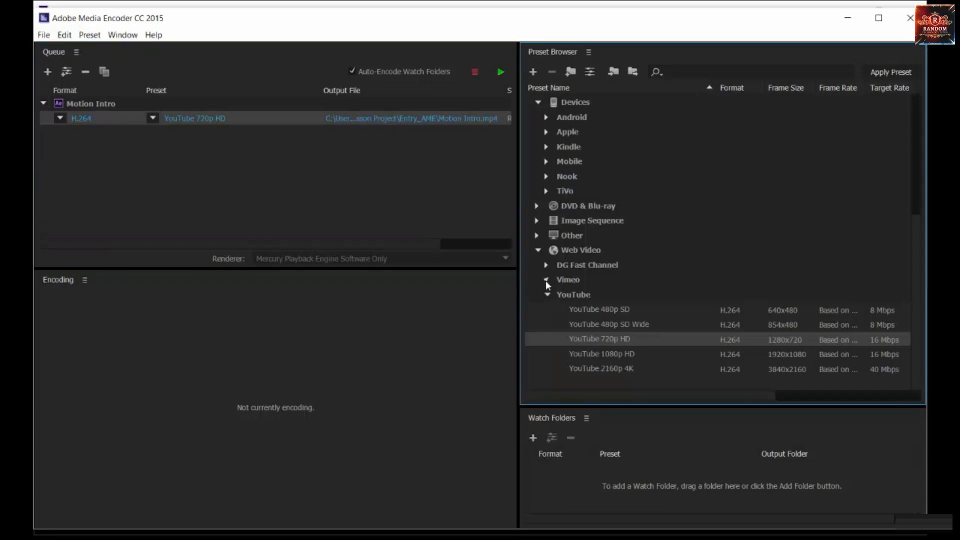
pyautogui.click(546, 280)
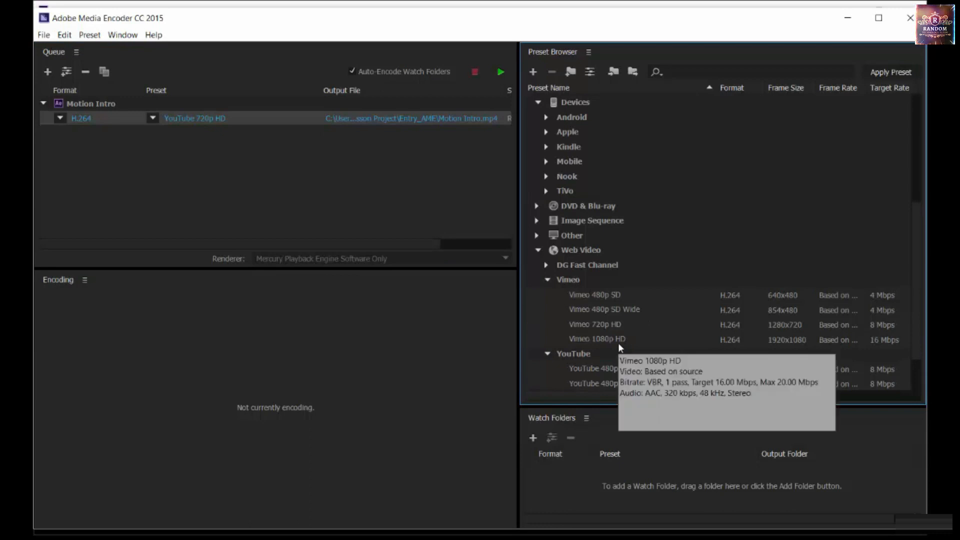
pyautogui.scroll(-4, 646, 322)
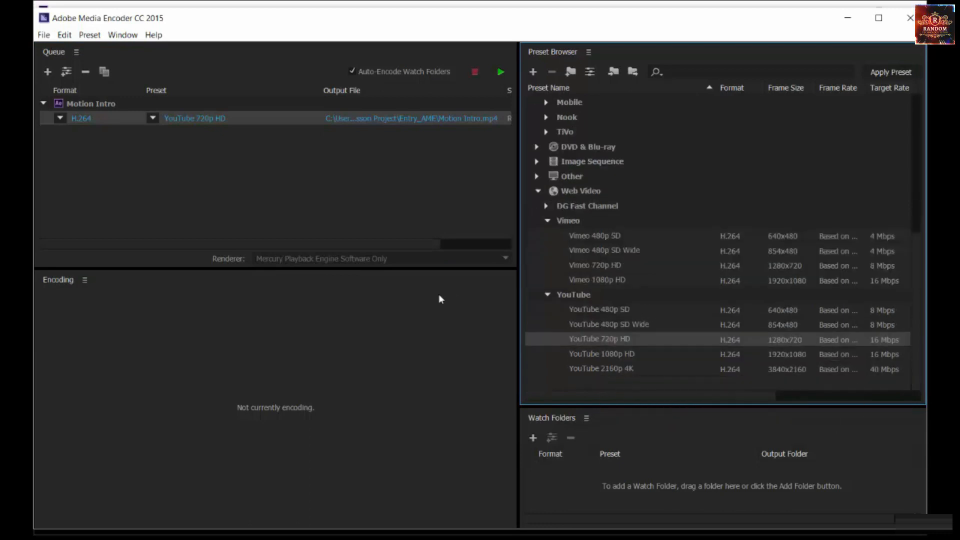
# - Open the export settings of the queued YouTube 720p HD output and review the available formats, keeping H.264
pyautogui.click(188, 122)
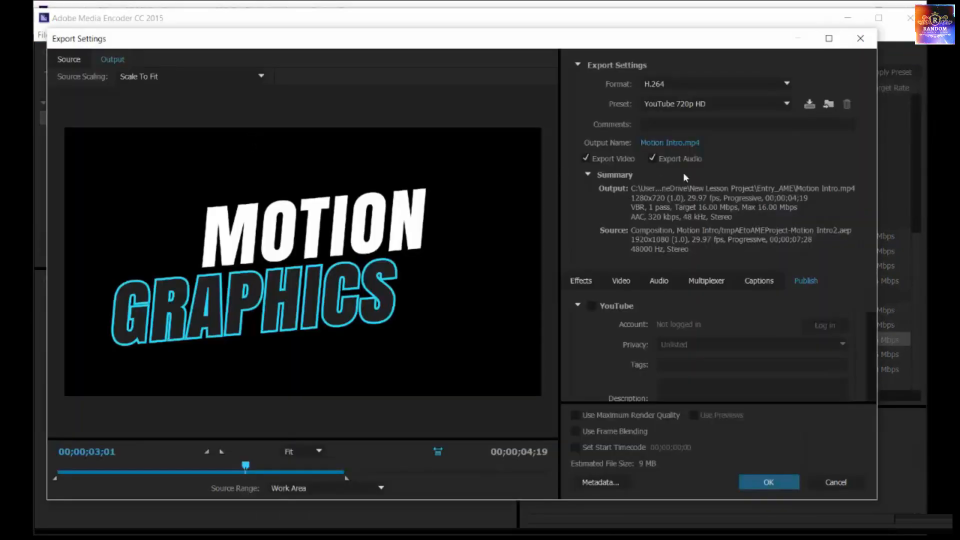
pyautogui.click(663, 83)
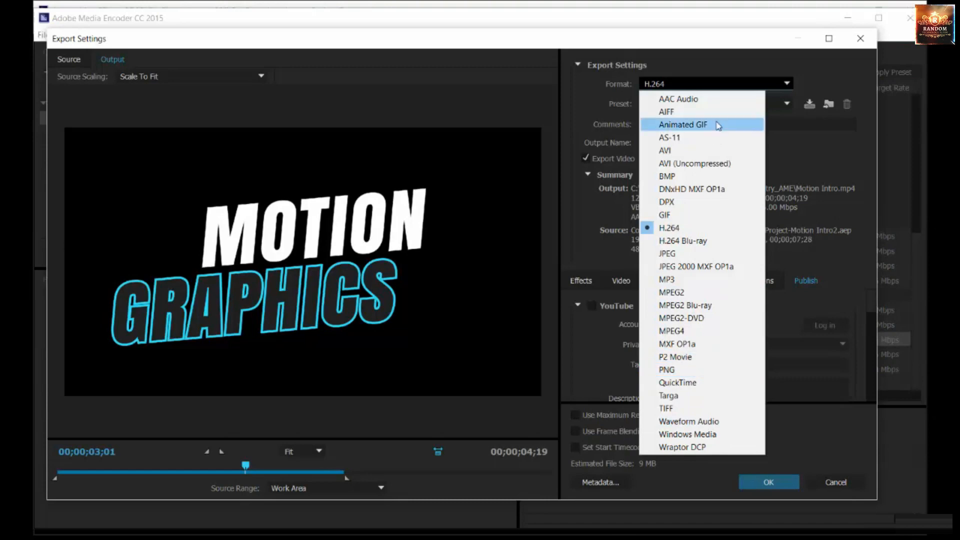
pyautogui.click(713, 84)
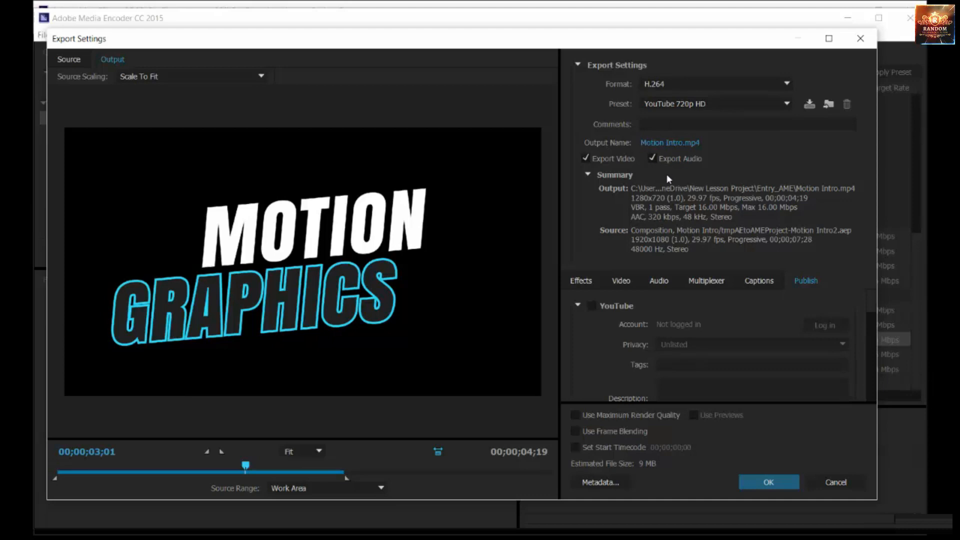
# - Examine the video export settings, including frame size, frame rate, profile, level, bitrate encoding and advanced options
pyautogui.click(621, 281)
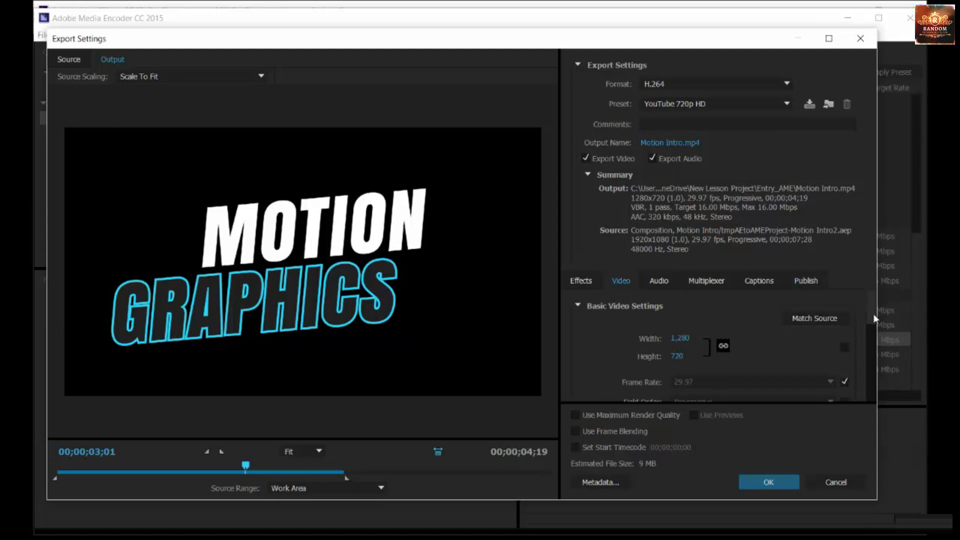
pyautogui.scroll(-3, 873, 313)
pyautogui.scroll(3, 853, 319)
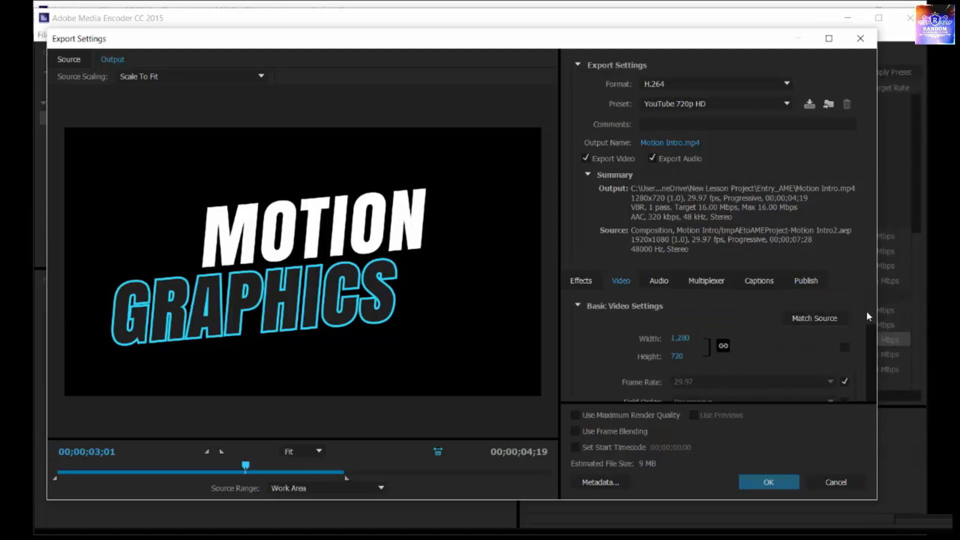
pyautogui.scroll(-3, 871, 313)
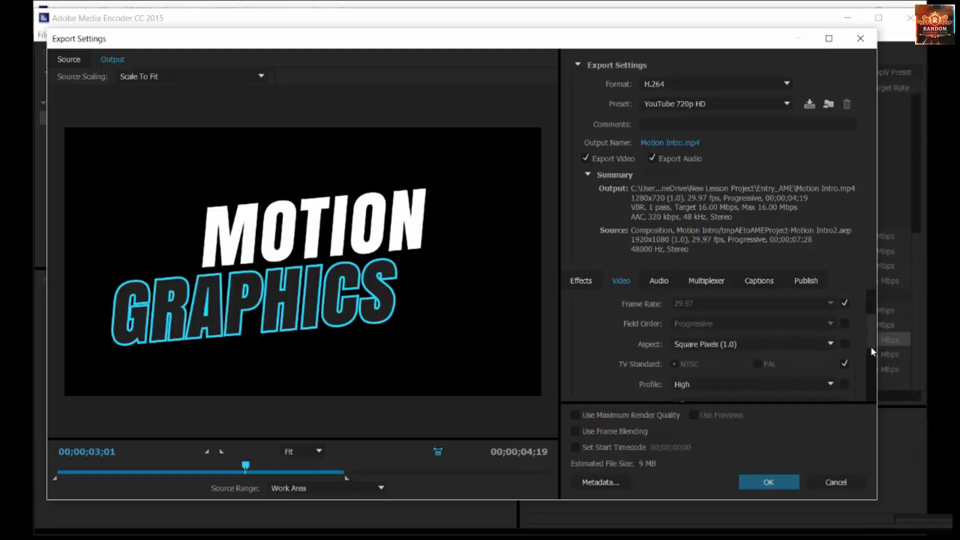
pyautogui.scroll(-1, 871, 345)
pyautogui.scroll(2, 871, 334)
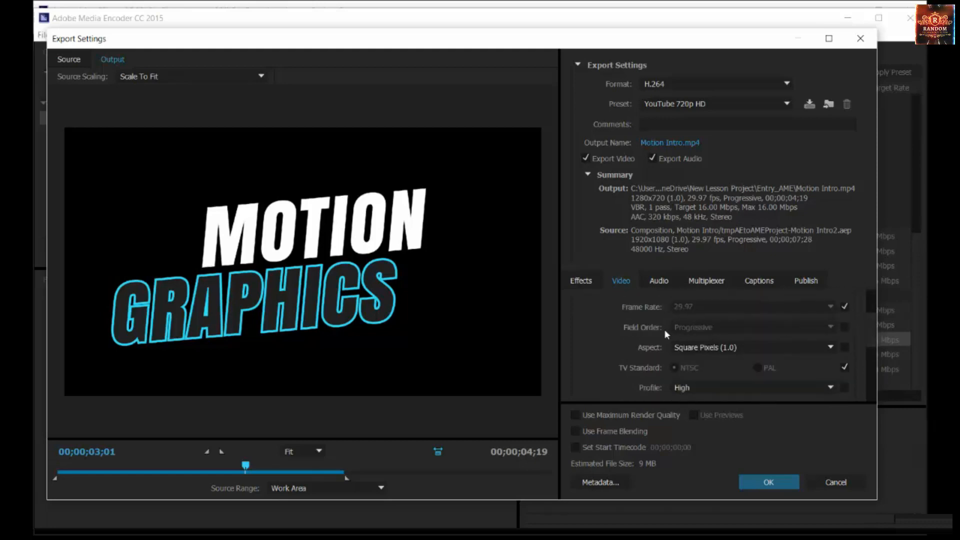
pyautogui.scroll(-4, 873, 330)
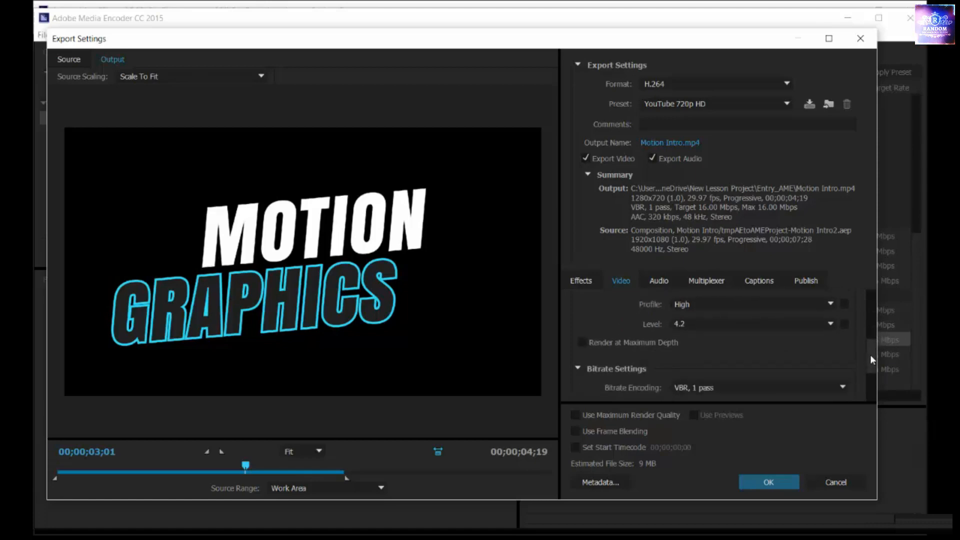
pyautogui.scroll(1, 870, 350)
pyautogui.moveTo(870, 349); pyautogui.dragTo(868, 391)
pyautogui.scroll(-2, 873, 320)
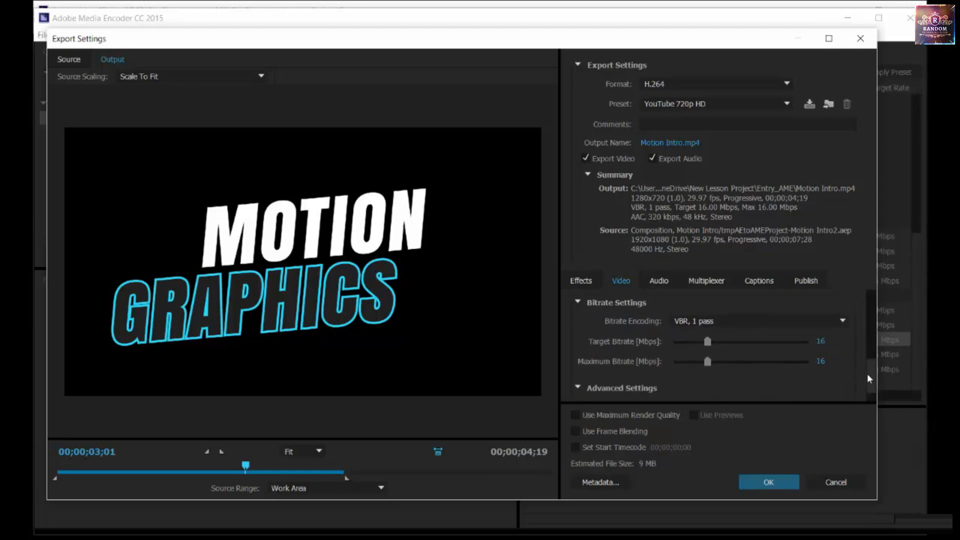
pyautogui.scroll(-1, 867, 383)
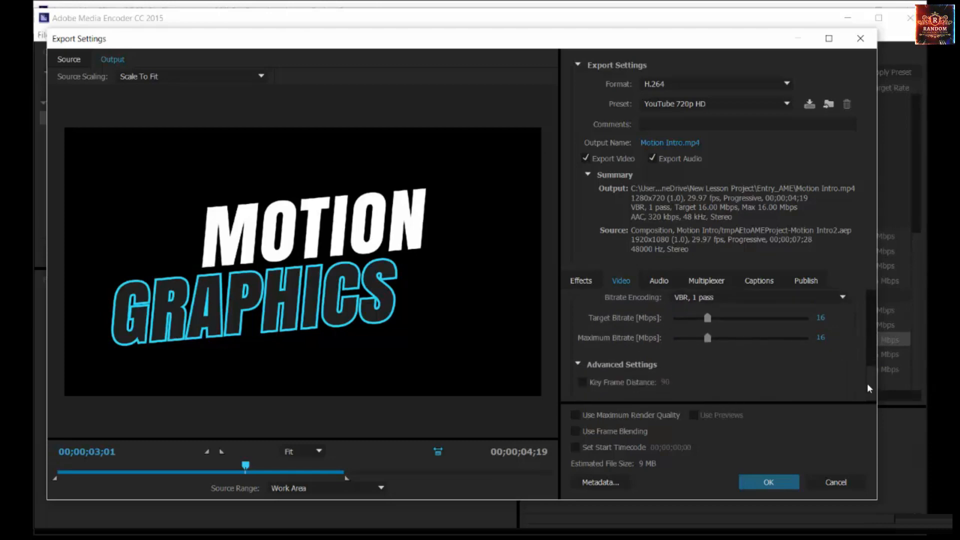
pyautogui.moveTo(868, 339); pyautogui.dragTo(871, 295)
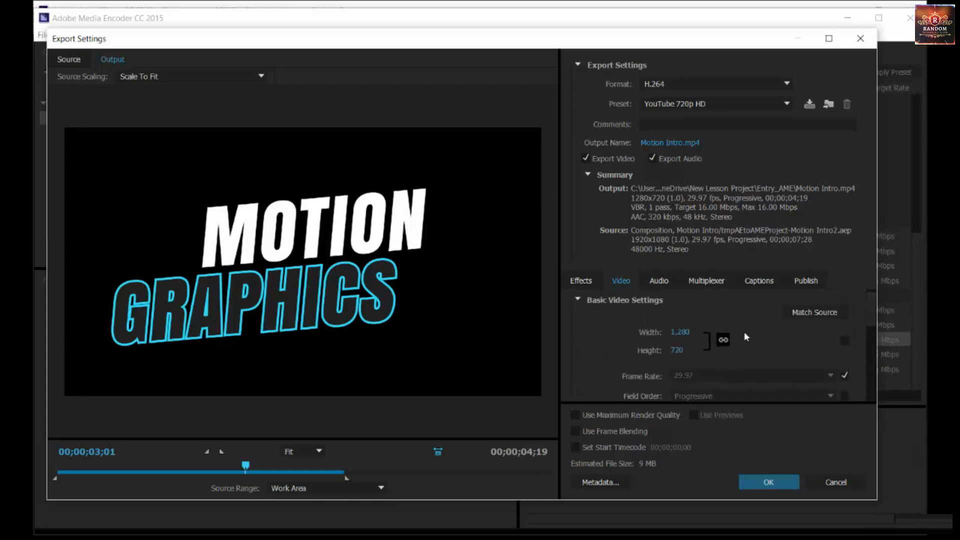
# - Review the Multiplexer, Captions, Publish and Effects settings of the export
pyautogui.click(707, 284)
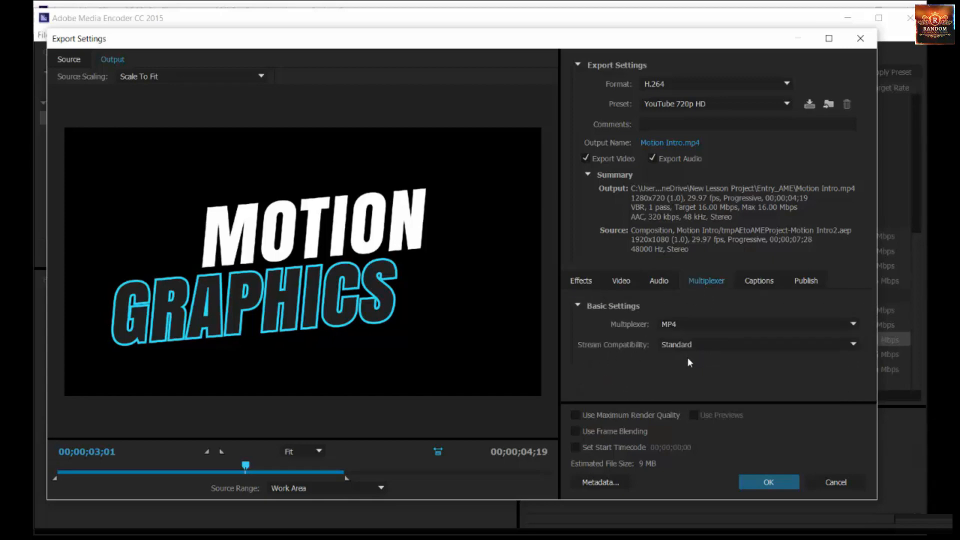
pyautogui.click(770, 281)
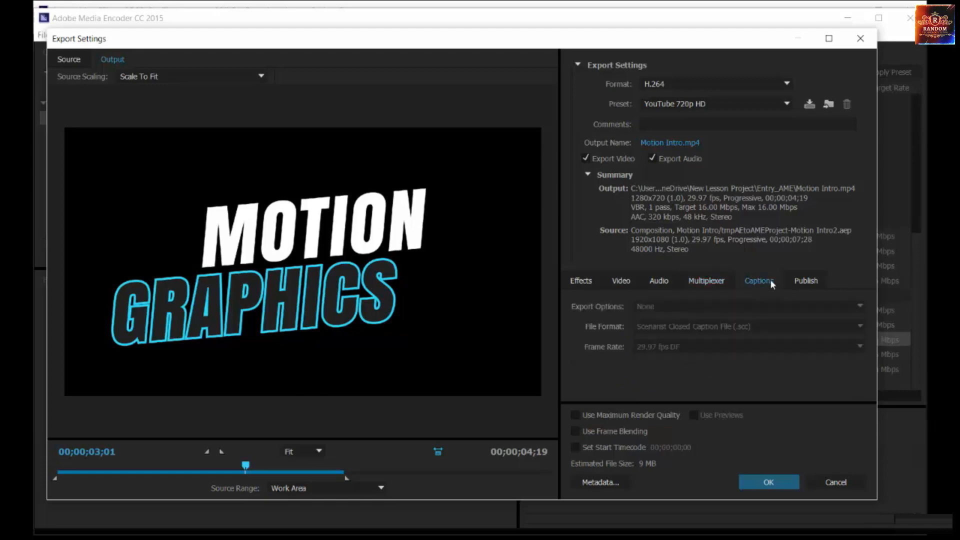
pyautogui.click(806, 282)
pyautogui.click(581, 280)
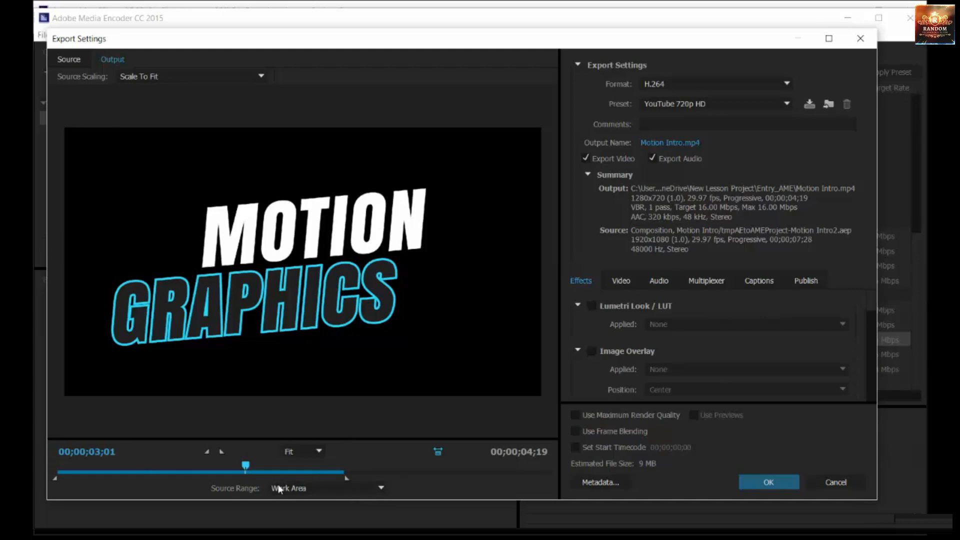
# - Scrub through the export preview to check the animation and accept the export settings
pyautogui.moveTo(245, 466); pyautogui.dragTo(147, 466)
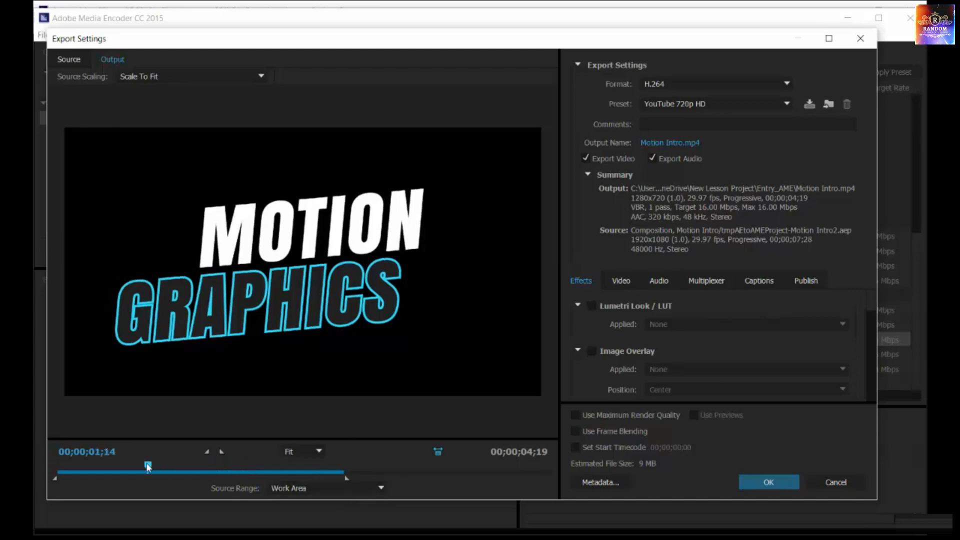
pyautogui.moveTo(336, 467); pyautogui.dragTo(393, 470)
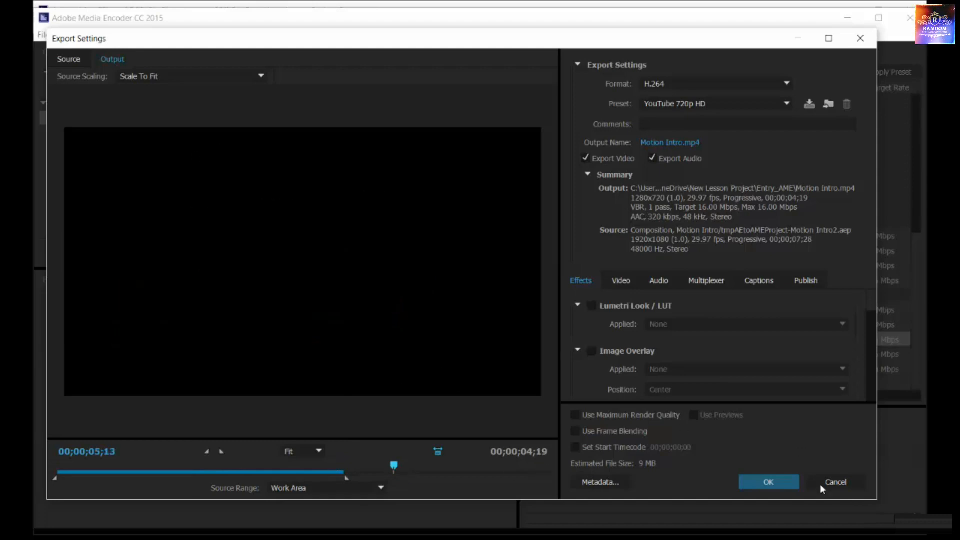
pyautogui.click(787, 482)
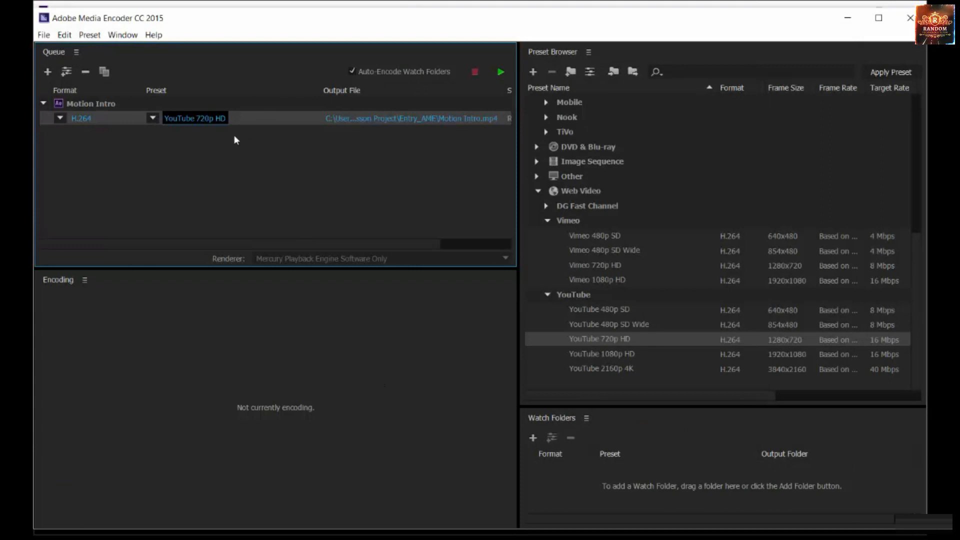
# - Keep Motion Intro as the output file in the Entry_AME folder and start encoding the queue
pyautogui.press('Tab')
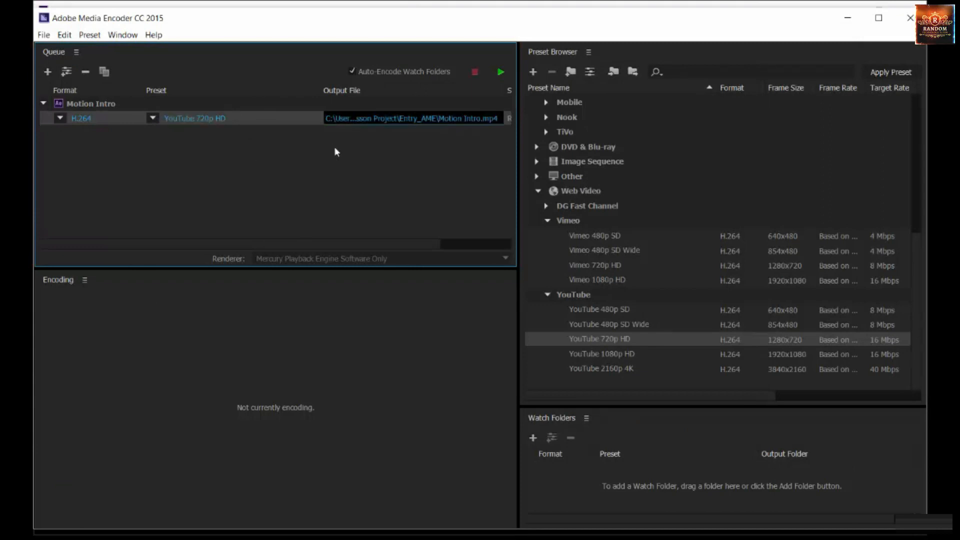
pyautogui.click(381, 119)
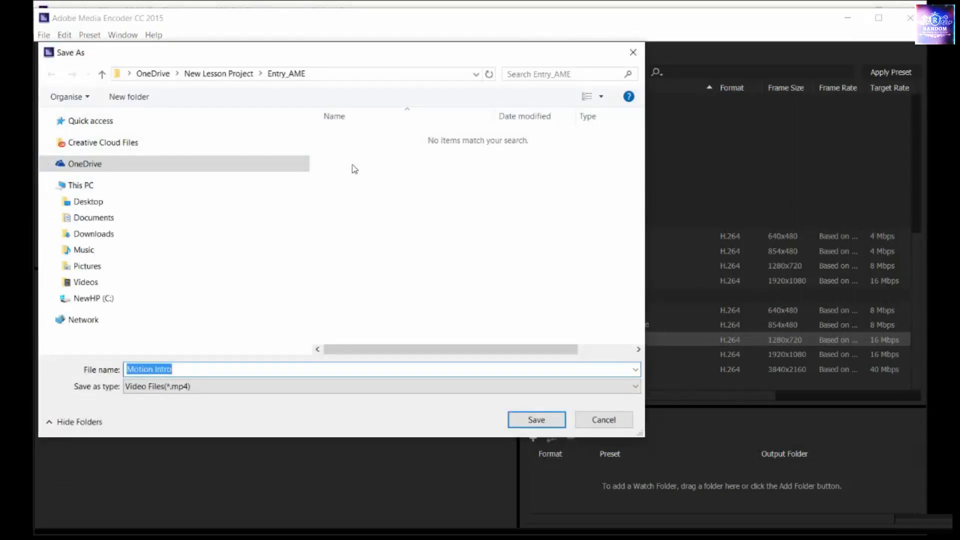
pyautogui.press('Return')
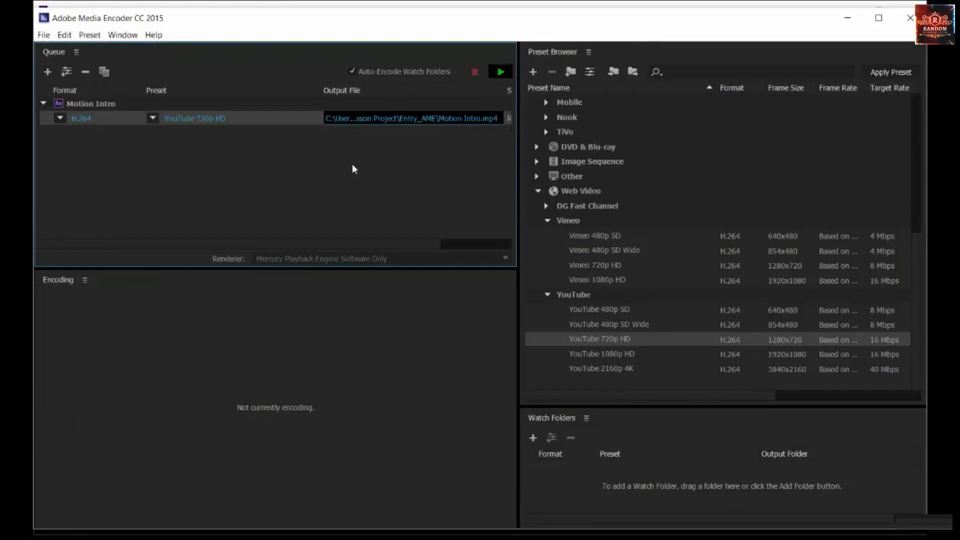
pyautogui.click(501, 71)
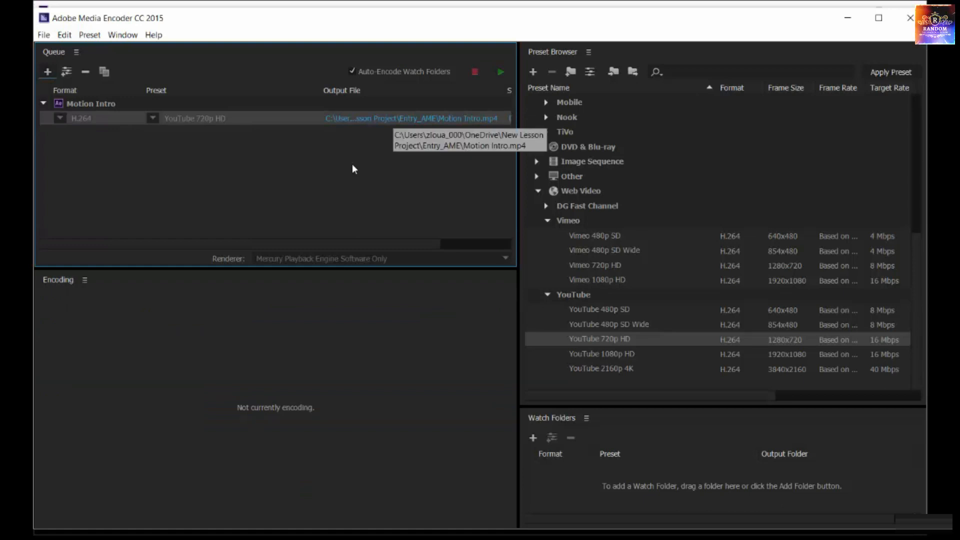
# - Open the encoded output's folder and play the Motion Intro video in VLC
pyautogui.click(392, 119)
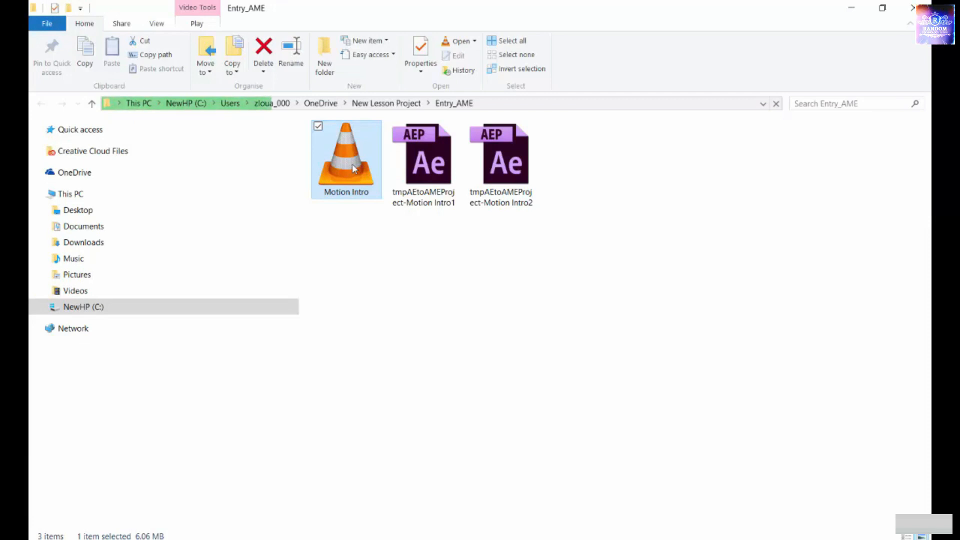
pyautogui.doubleClick(352, 166)
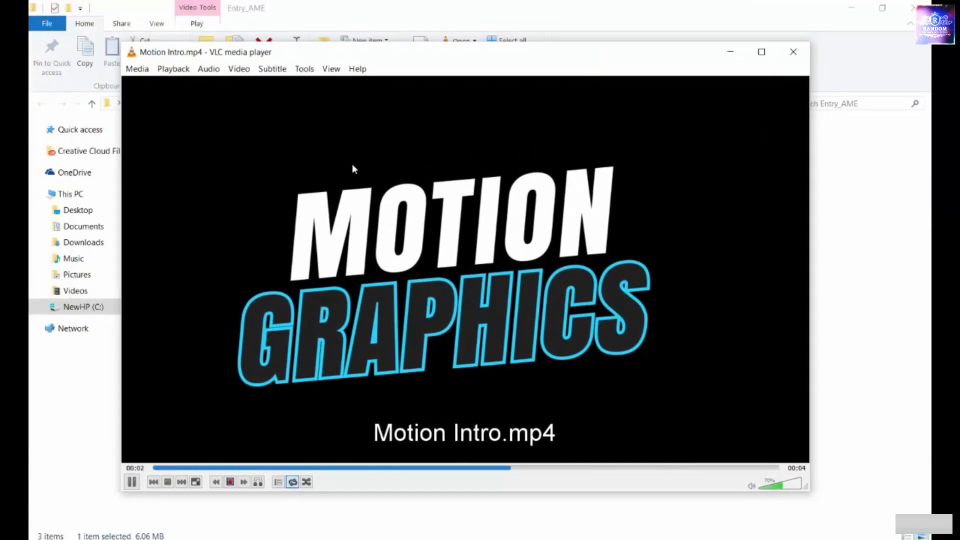
# - Switch to After Effects and review the Composition Settings of Motion Intro, leaving them unmodified
pyautogui.hotkey('alt', 'Tab')
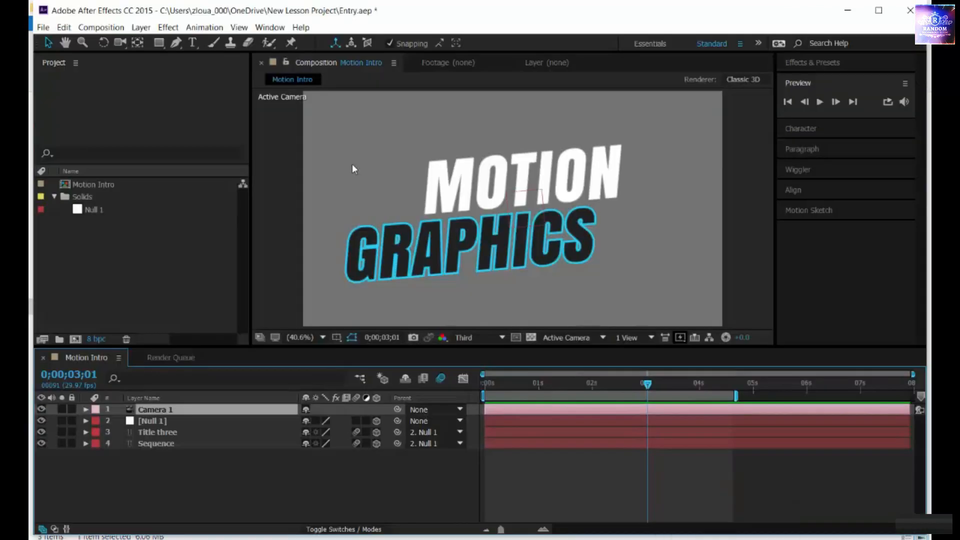
pyautogui.hotkey('alt', 'Tab')
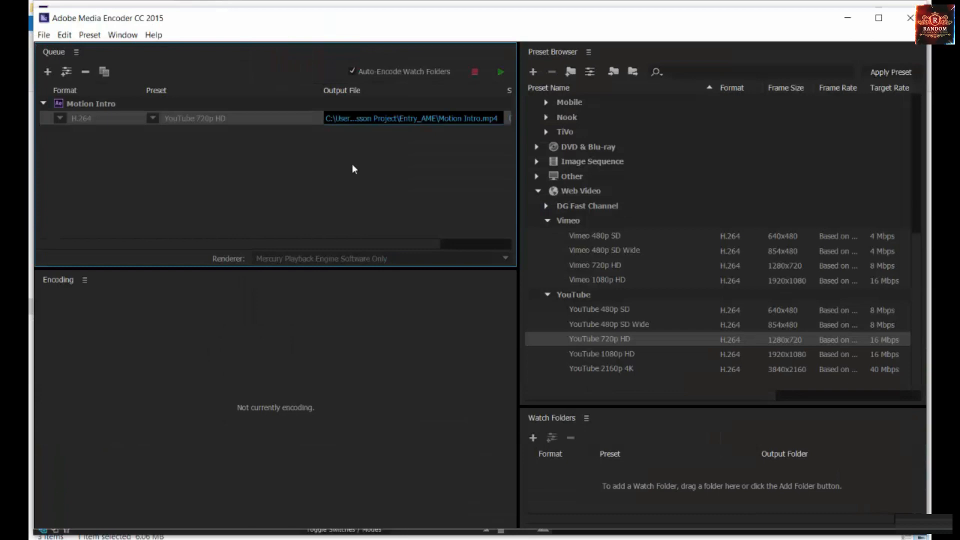
pyautogui.hotkey('alt', 'Tab')
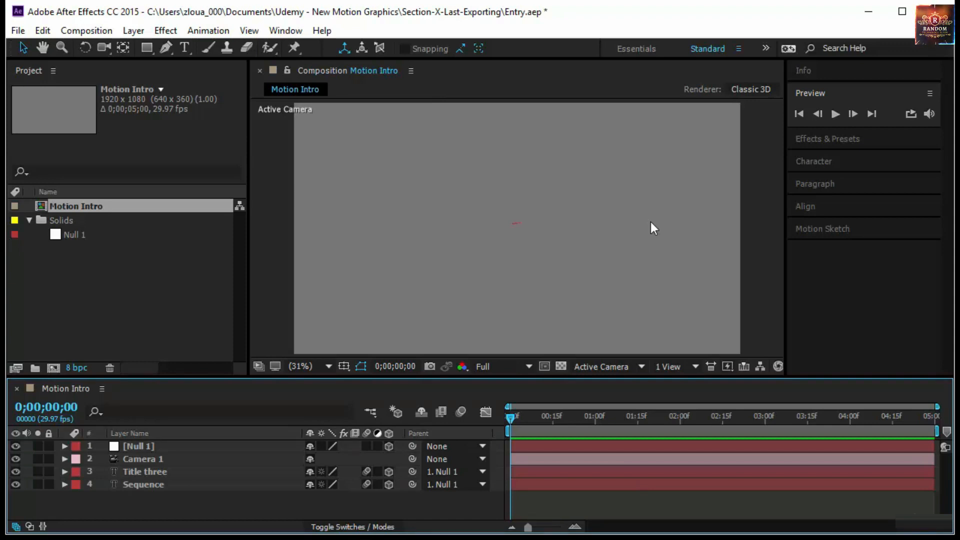
pyautogui.rightClick(57, 388)
pyautogui.click(151, 123)
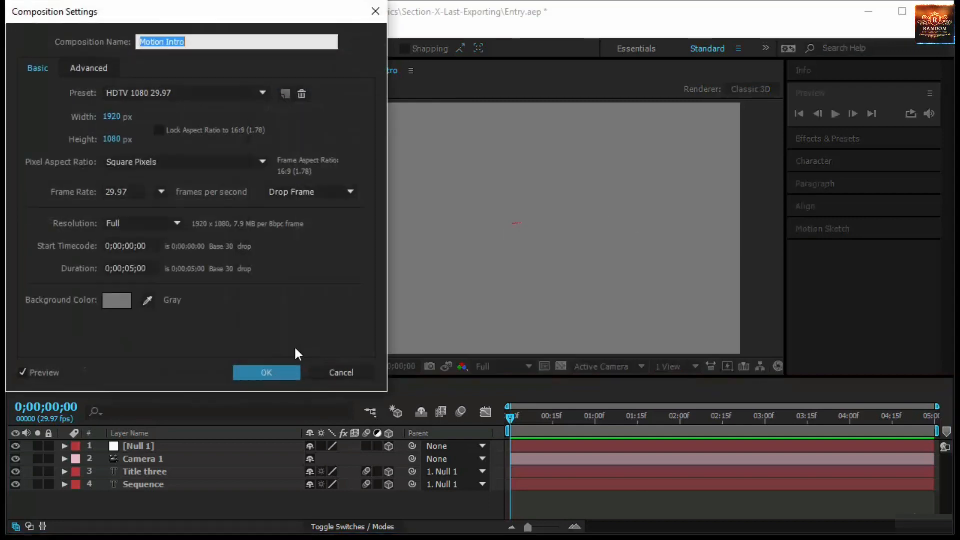
pyautogui.moveTo(271, 17); pyautogui.dragTo(412, 82)
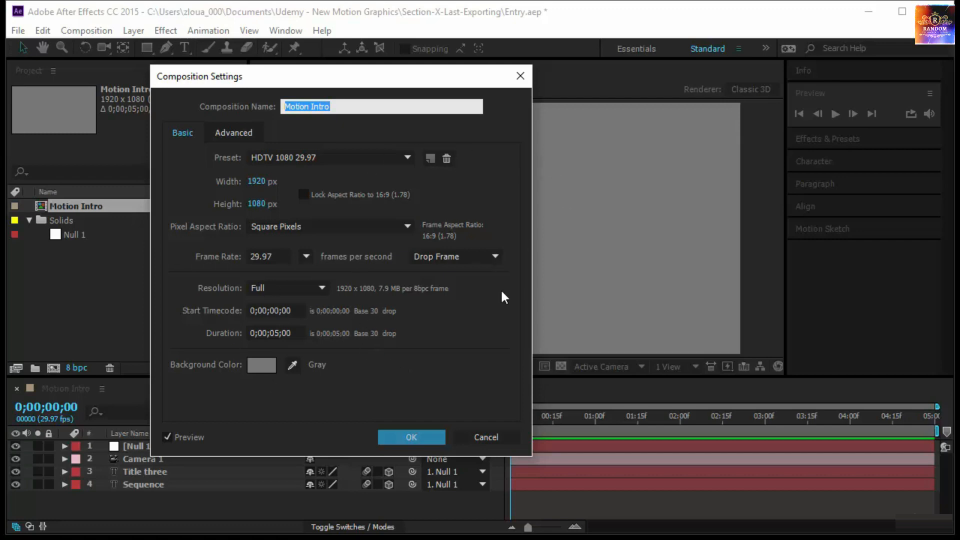
pyautogui.click(486, 436)
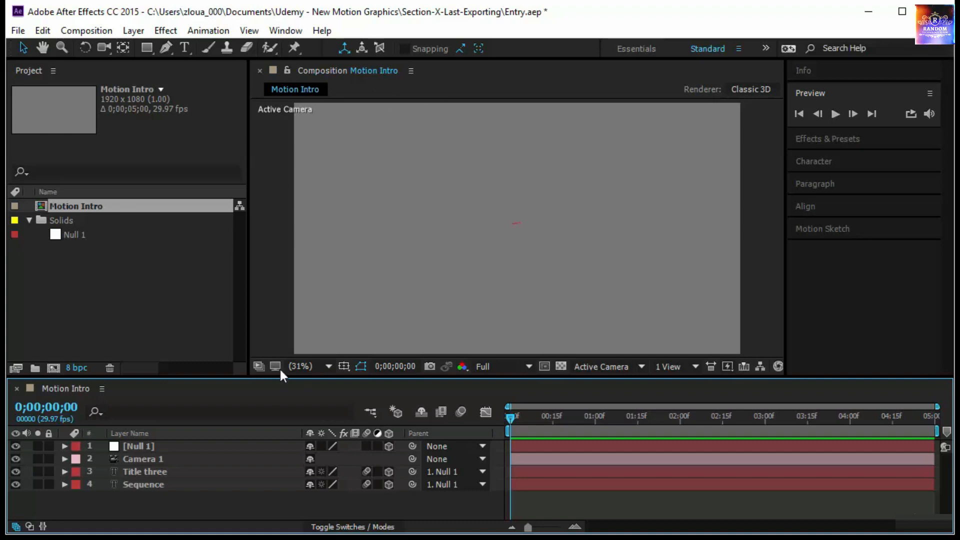
# - Play a preview of the Motion Intro animation and stop it
pyautogui.press('space')
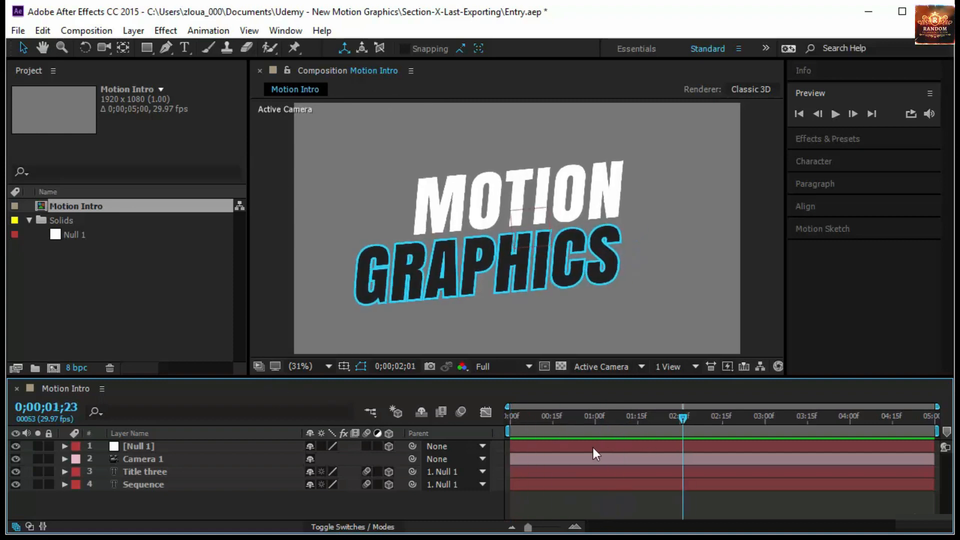
pyautogui.press('space')
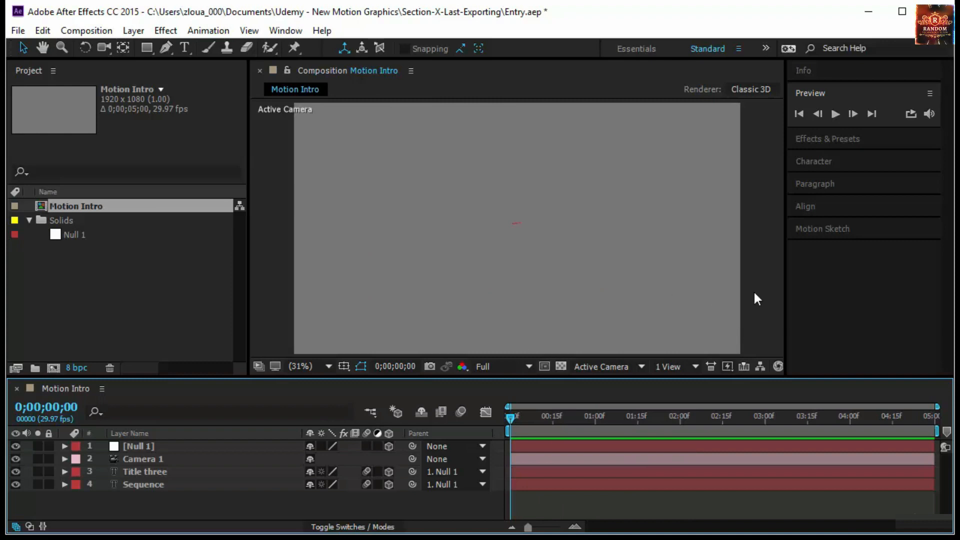
# - Show the Alpha channel in the composition viewer and move the current time to 0;00;01;04
pyautogui.click(461, 368)
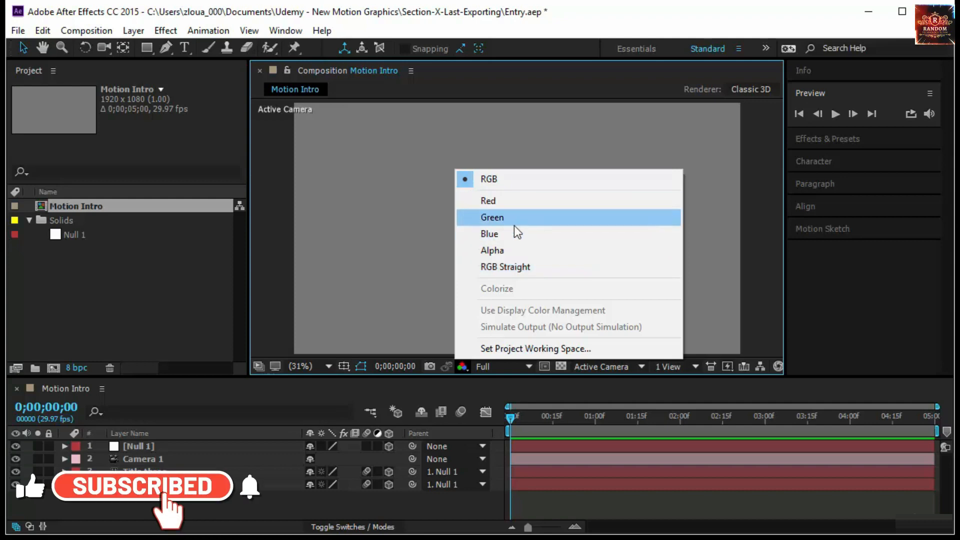
pyautogui.click(515, 250)
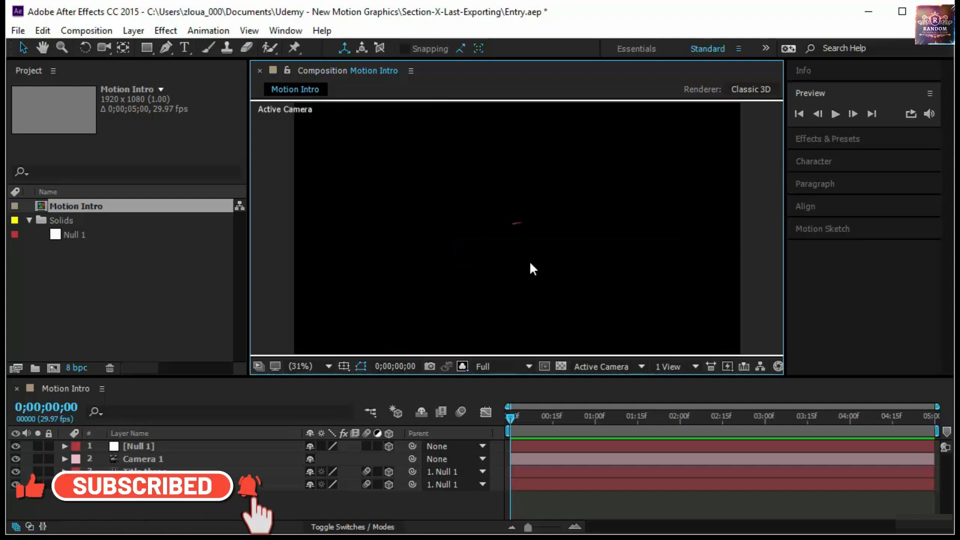
pyautogui.moveTo(514, 421); pyautogui.dragTo(607, 423)
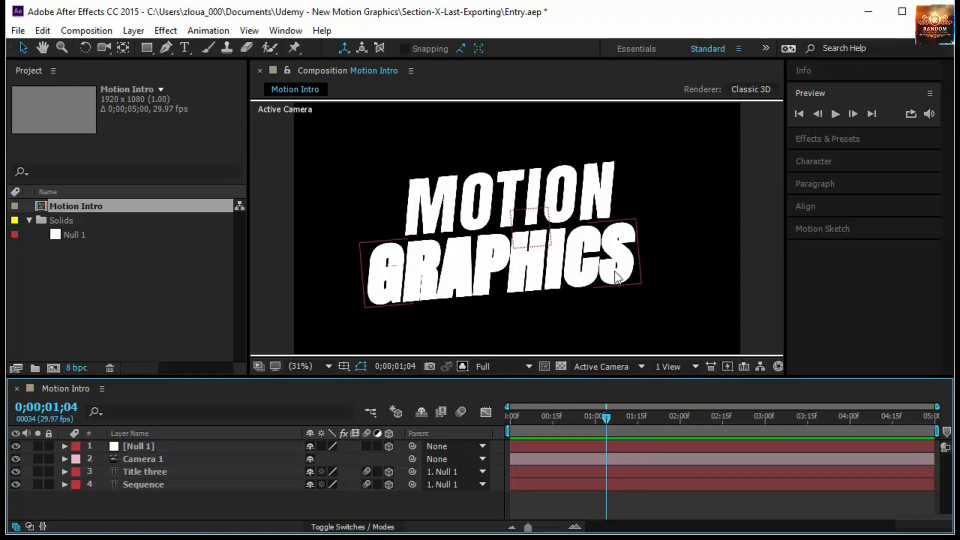
# - View the Red, Blue and Alpha channels of Motion Intro in the composition viewer, and return the display to RGB
pyautogui.click(461, 366)
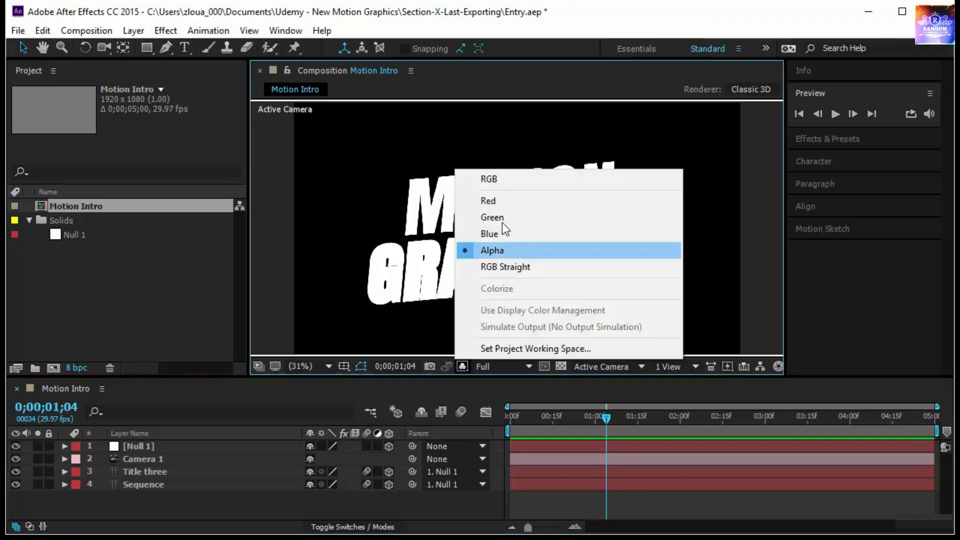
pyautogui.click(511, 196)
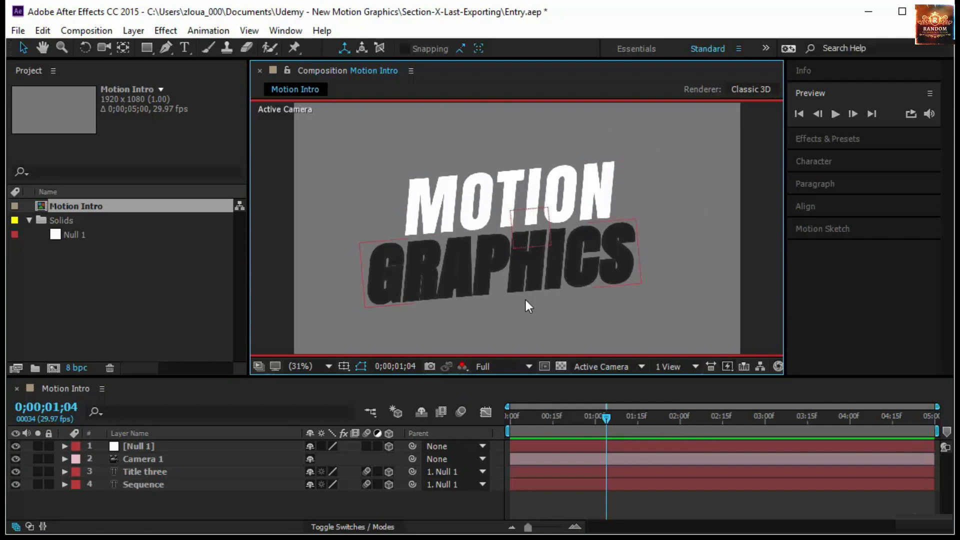
pyautogui.click(462, 366)
pyautogui.click(502, 234)
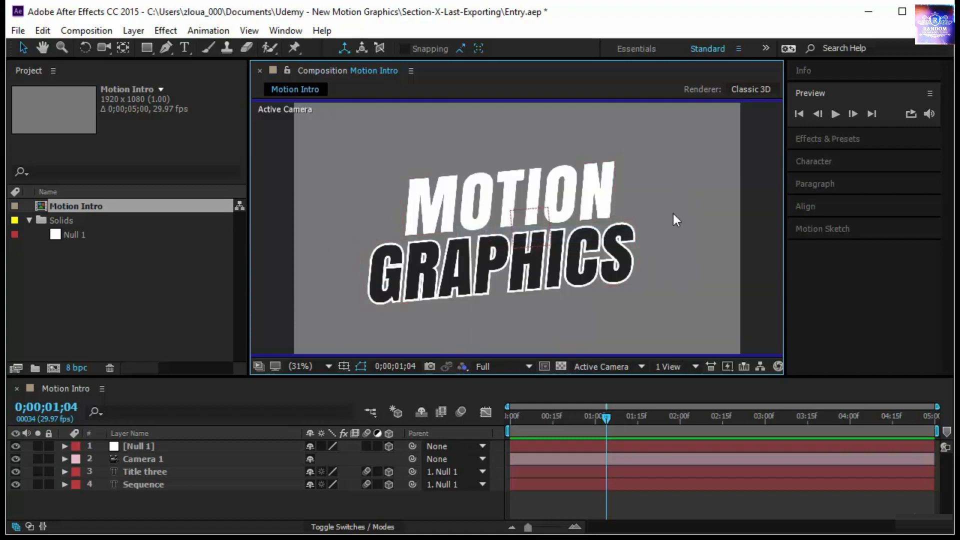
pyautogui.click(461, 366)
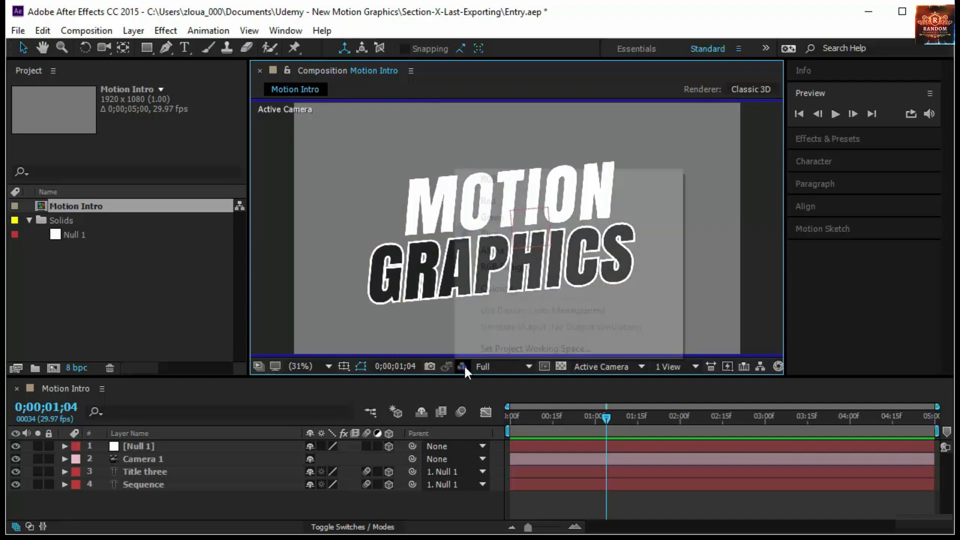
pyautogui.click(529, 251)
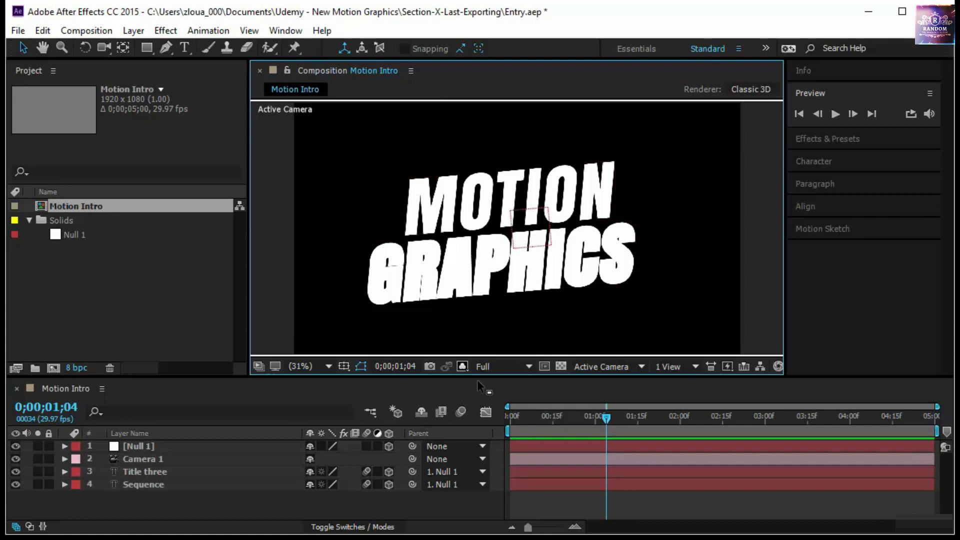
pyautogui.click(463, 366)
pyautogui.click(500, 183)
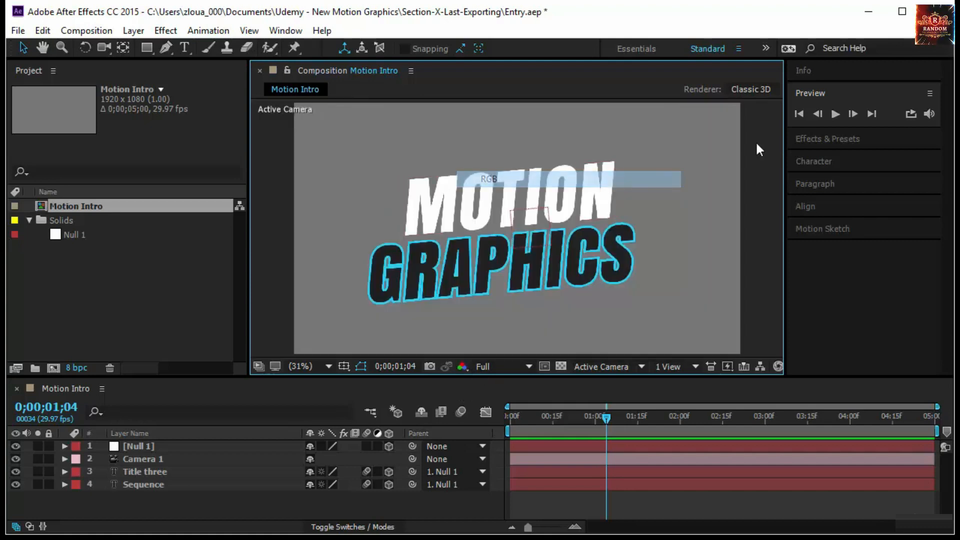
# - Add Motion Intro to the render queue, enlarge the queue area and check the available render settings presets
pyautogui.click(89, 32)
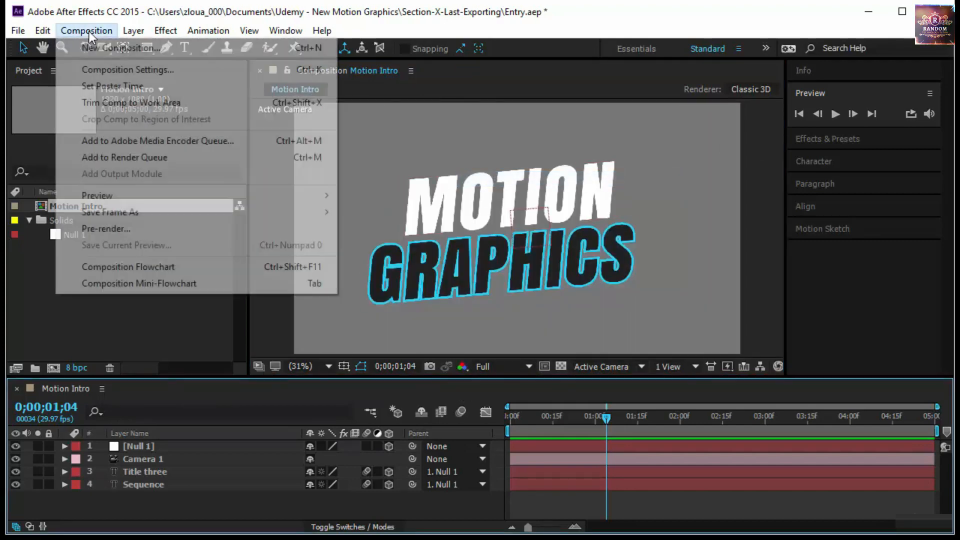
pyautogui.click(133, 158)
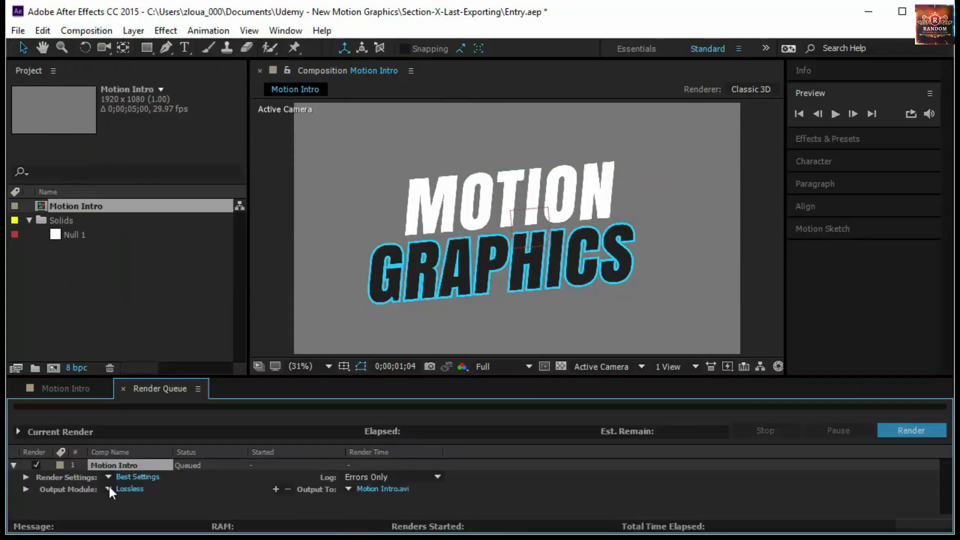
pyautogui.moveTo(226, 377); pyautogui.dragTo(226, 334)
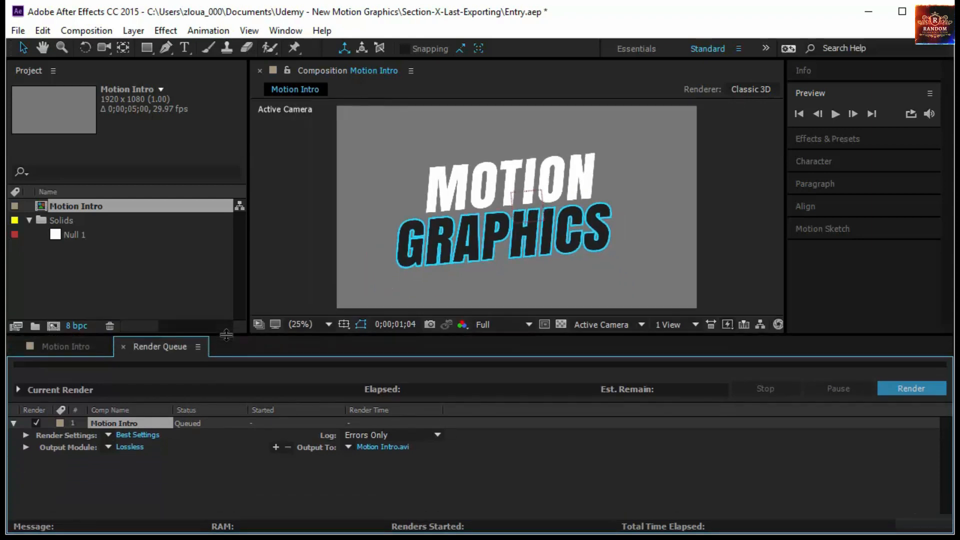
pyautogui.click(109, 435)
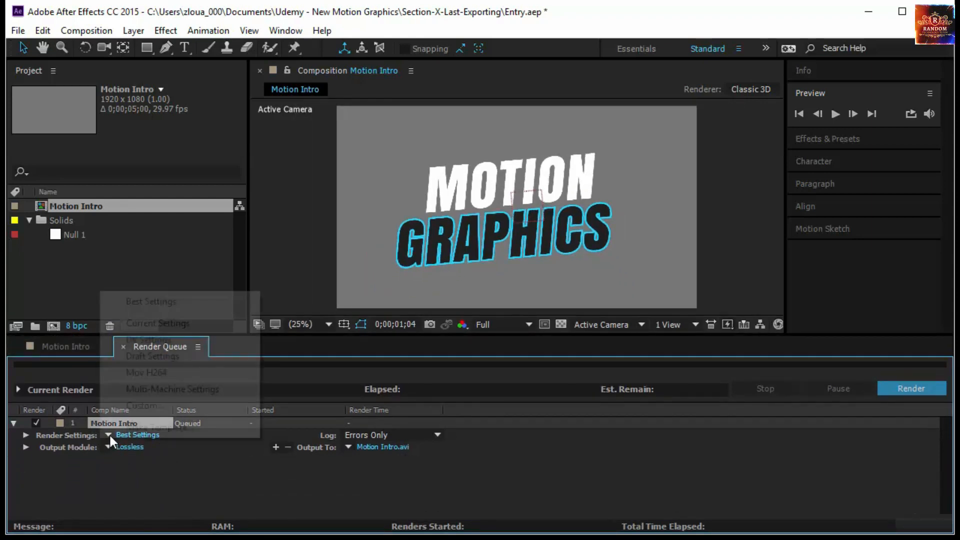
pyautogui.click(172, 491)
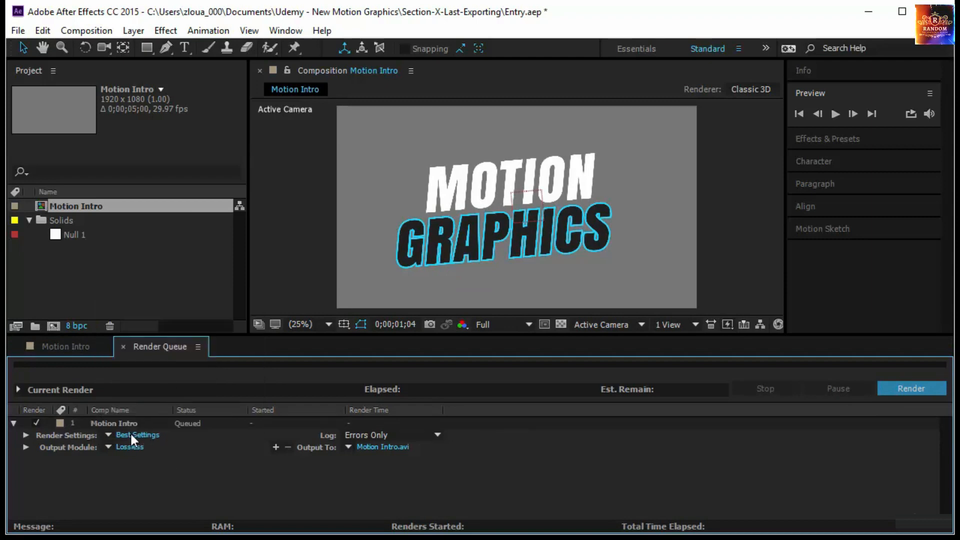
# - Configure the queued item's output module for AVI format with RGB + Alpha channels, trying QuickTime along the way
pyautogui.click(131, 448)
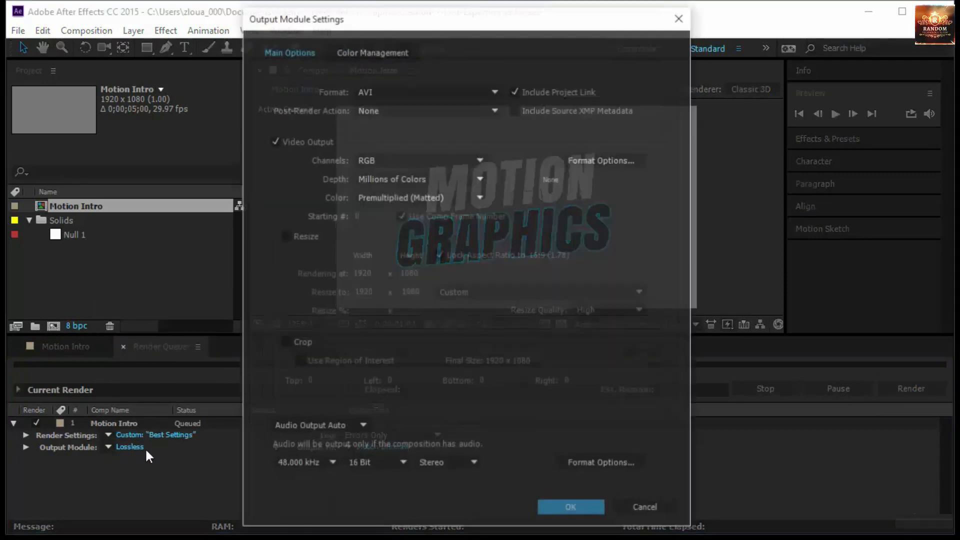
pyautogui.click(427, 91)
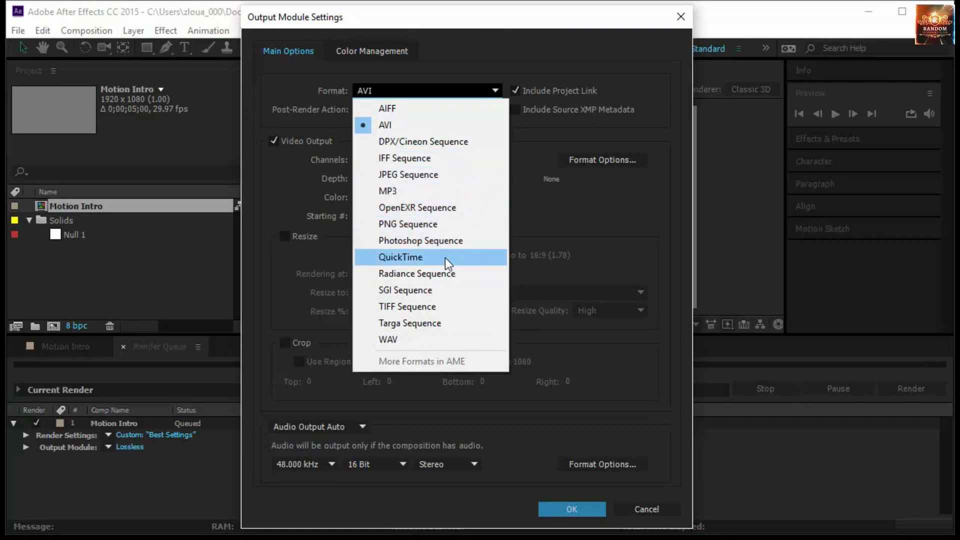
pyautogui.click(397, 125)
pyautogui.click(386, 95)
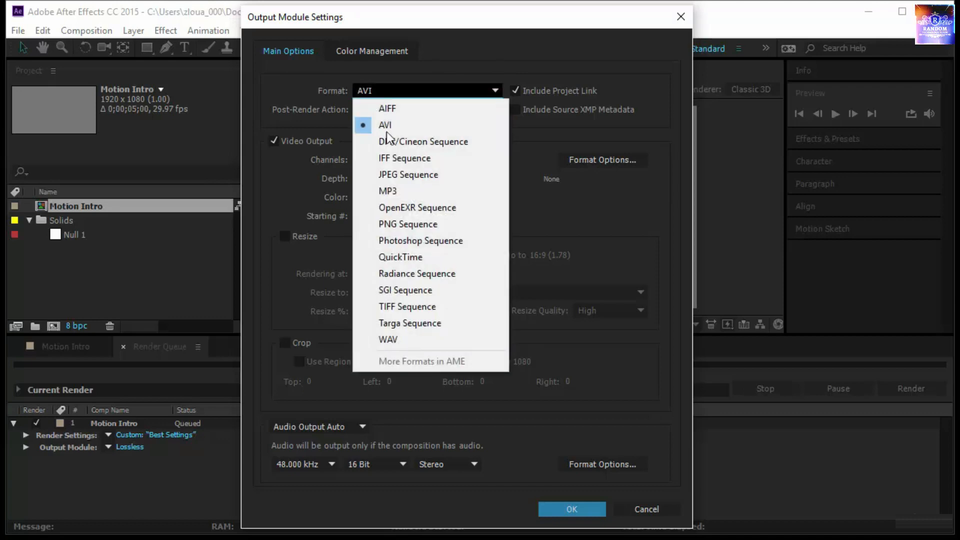
pyautogui.click(415, 256)
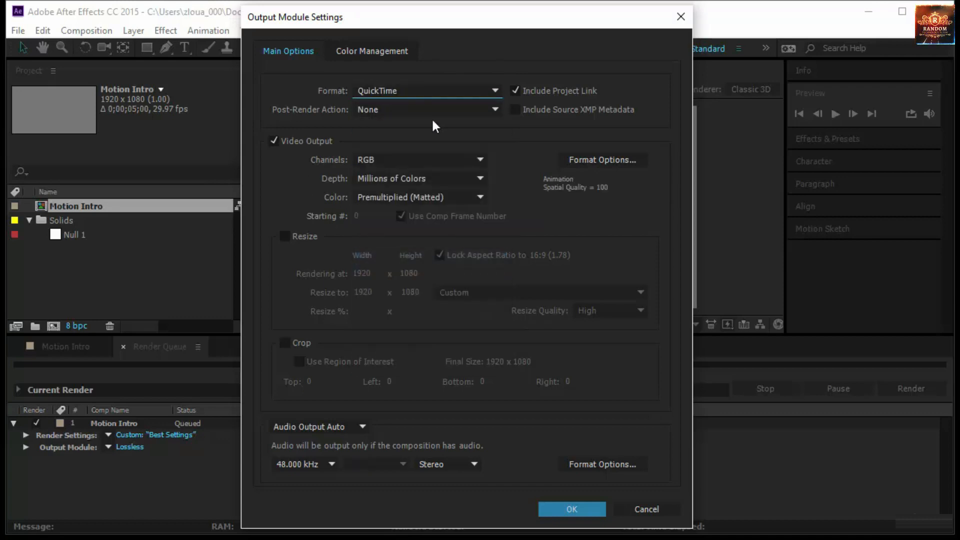
pyautogui.click(455, 89)
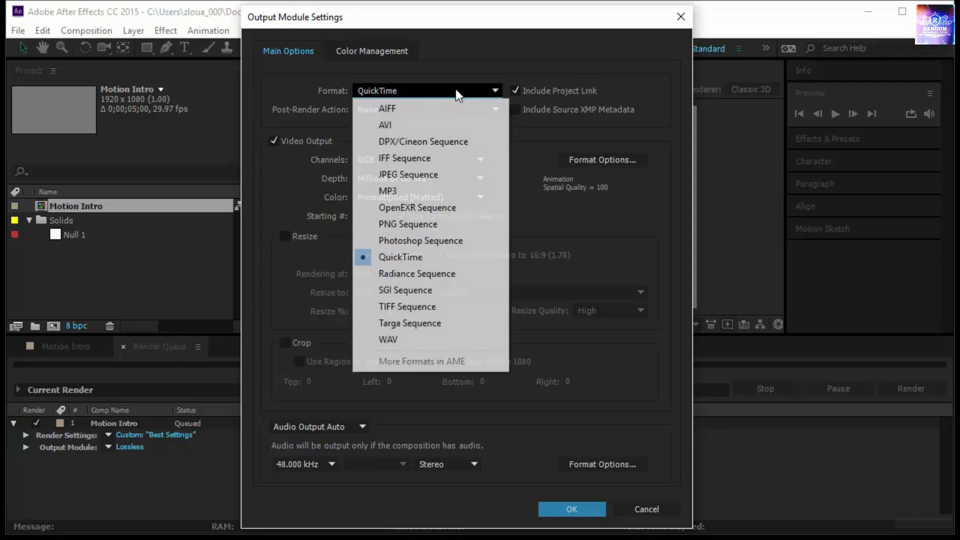
pyautogui.click(421, 124)
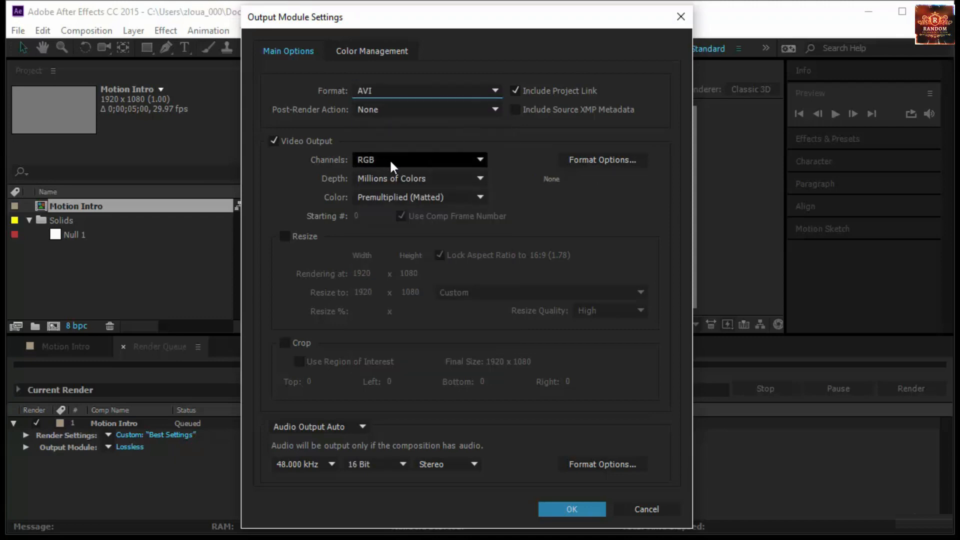
pyautogui.click(361, 161)
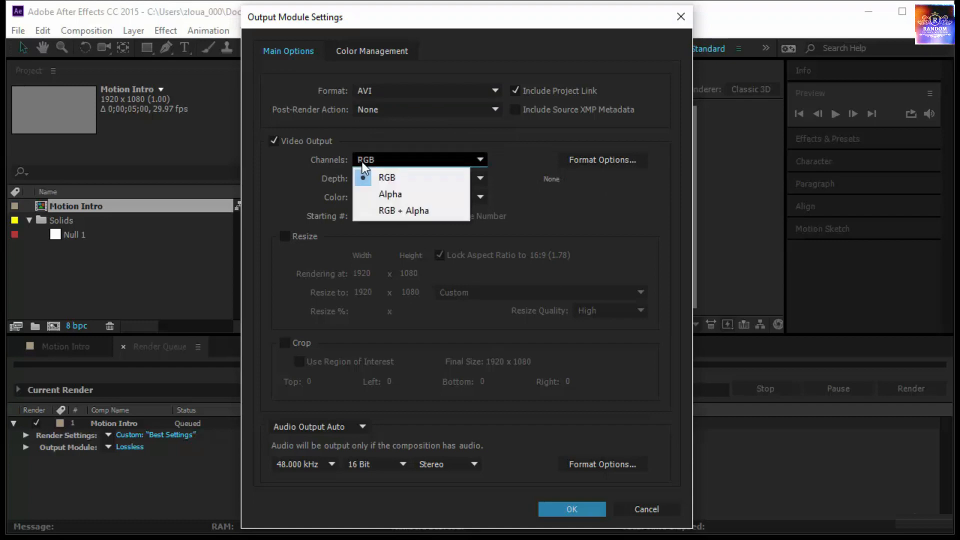
pyautogui.click(406, 211)
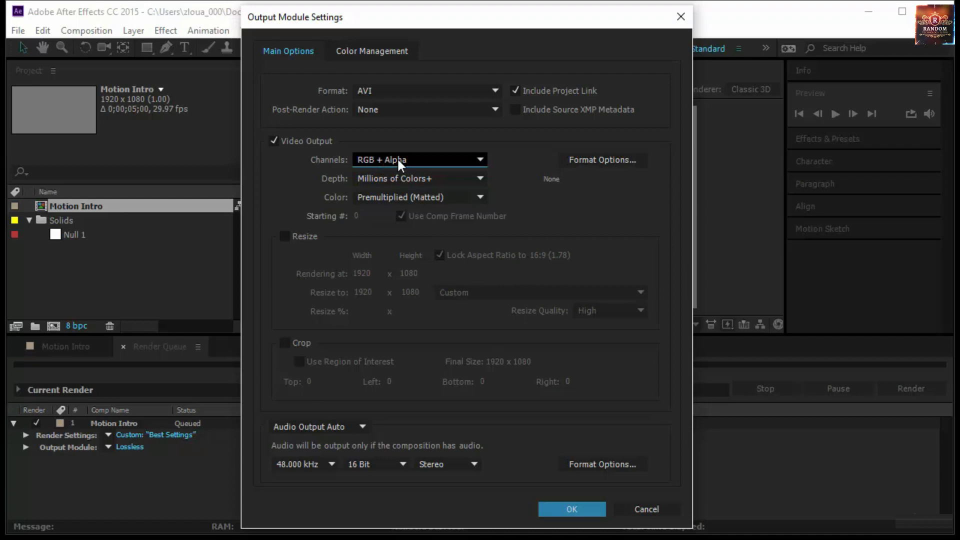
# - Review the video codecs in the AVI format options without changing them, and accept the output module settings
pyautogui.click(613, 157)
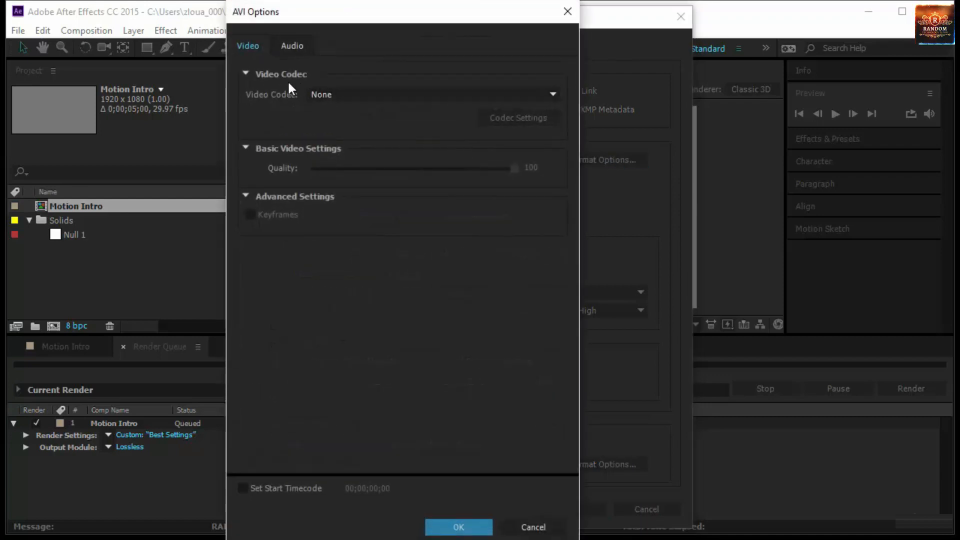
pyautogui.click(325, 95)
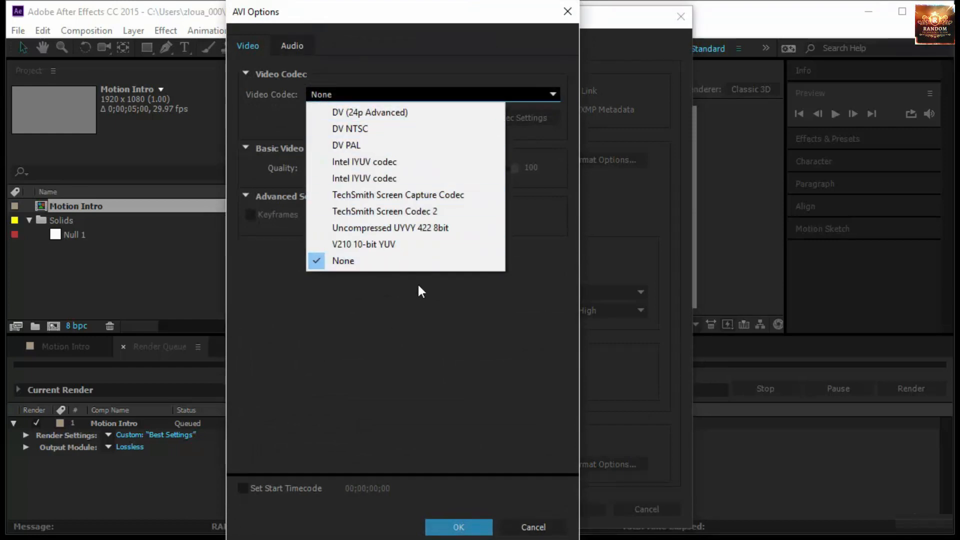
pyautogui.click(430, 325)
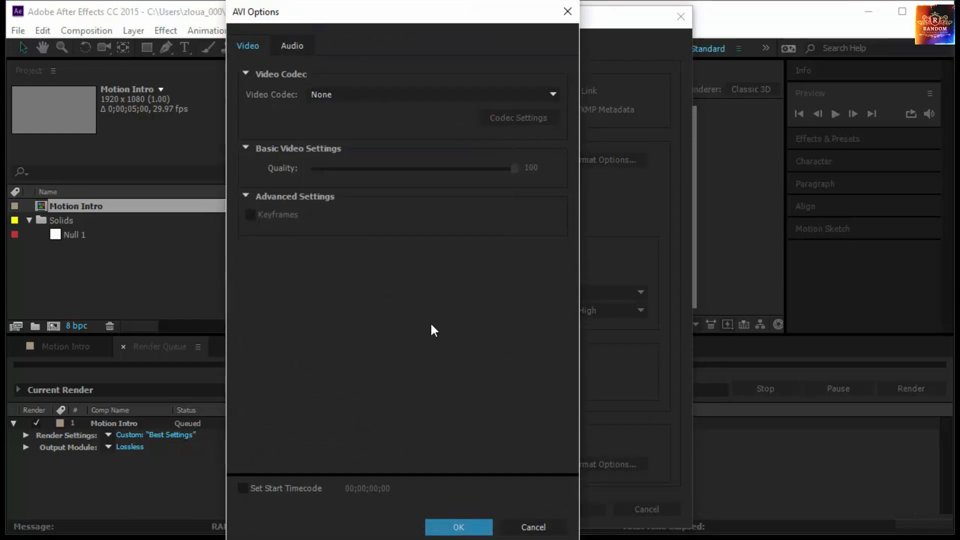
pyautogui.click(533, 527)
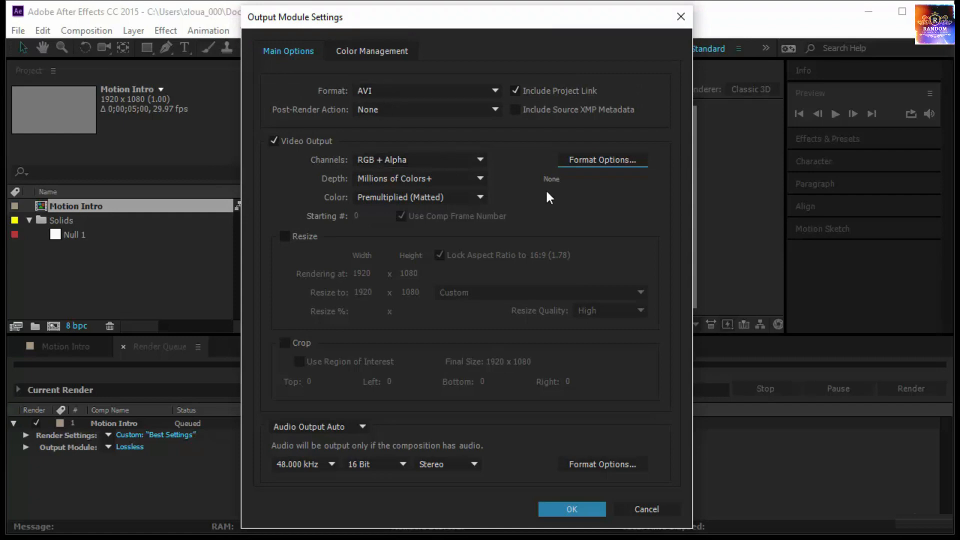
pyautogui.click(575, 508)
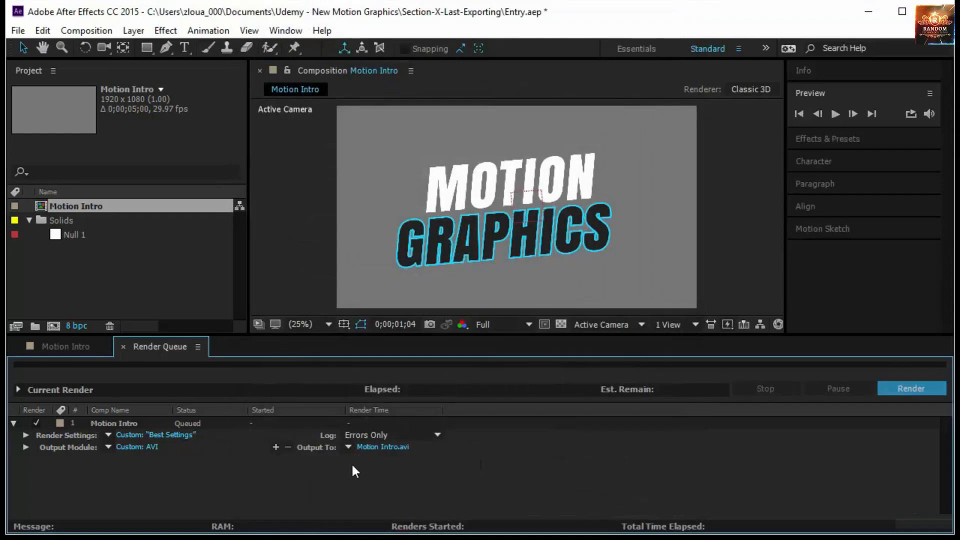
# - Set the output file to Motion Intro_1 in the Tests folder, deleting the existing video of that name, and start the render
pyautogui.click(371, 443)
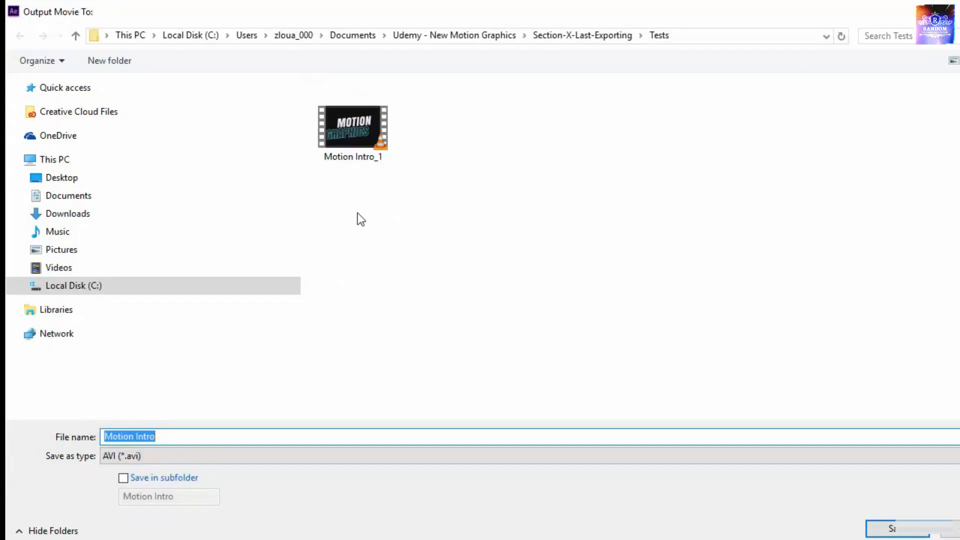
pyautogui.click(375, 134)
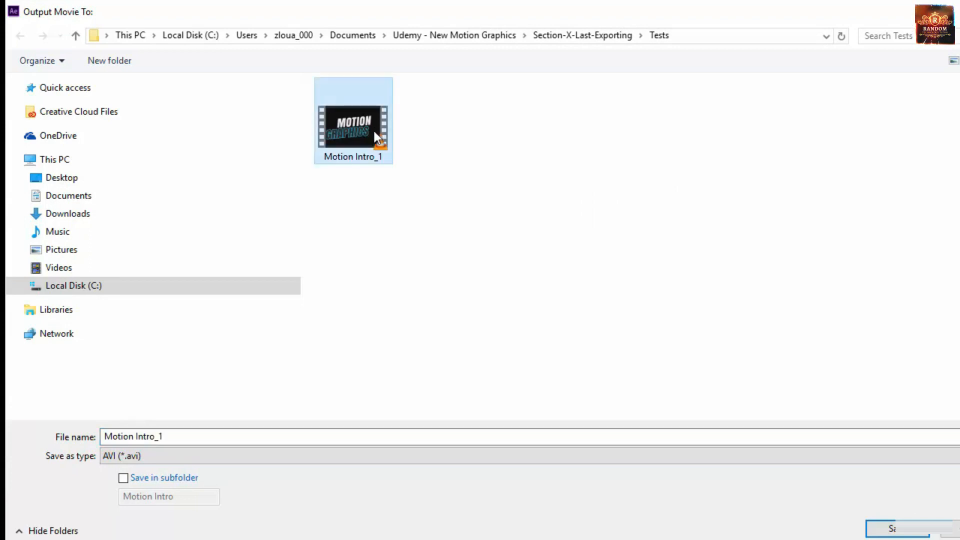
pyautogui.press('Delete')
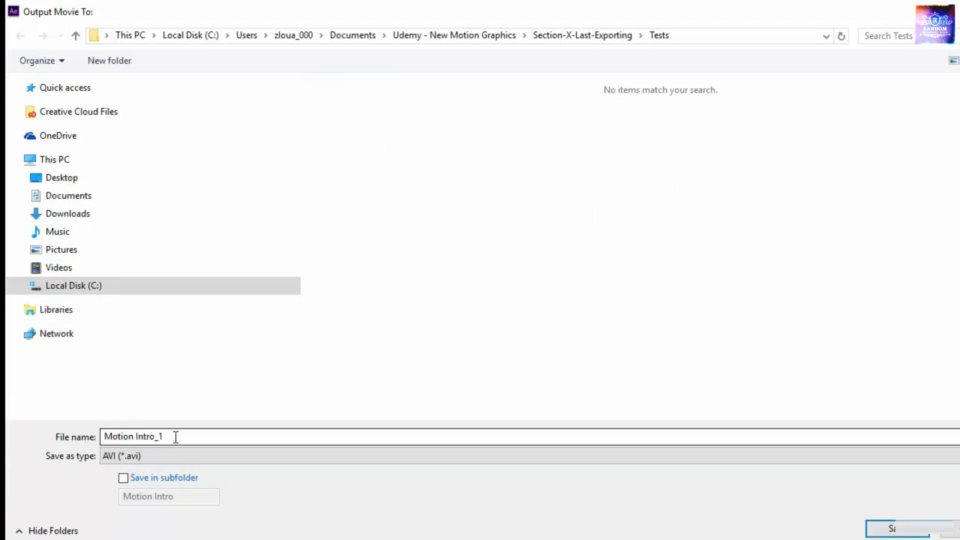
pyautogui.click(895, 529)
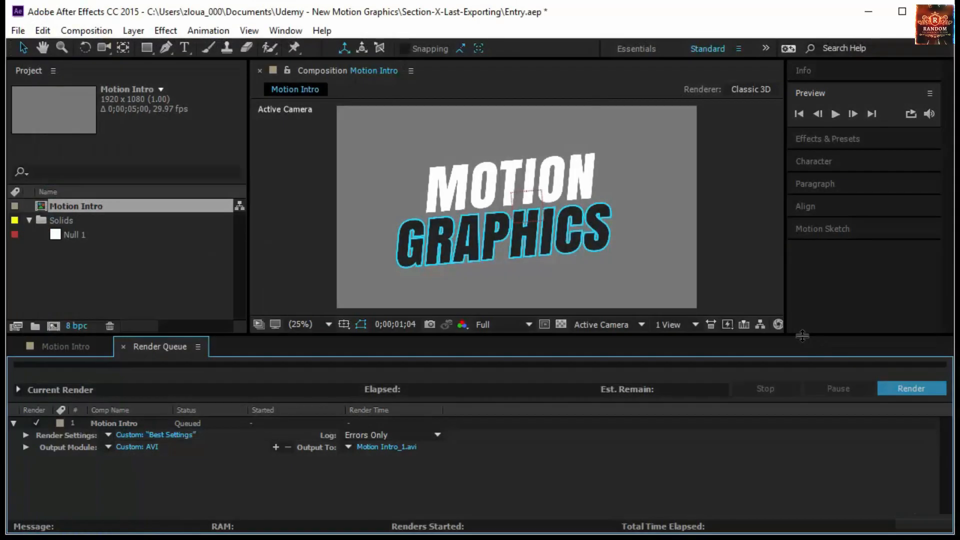
pyautogui.click(898, 389)
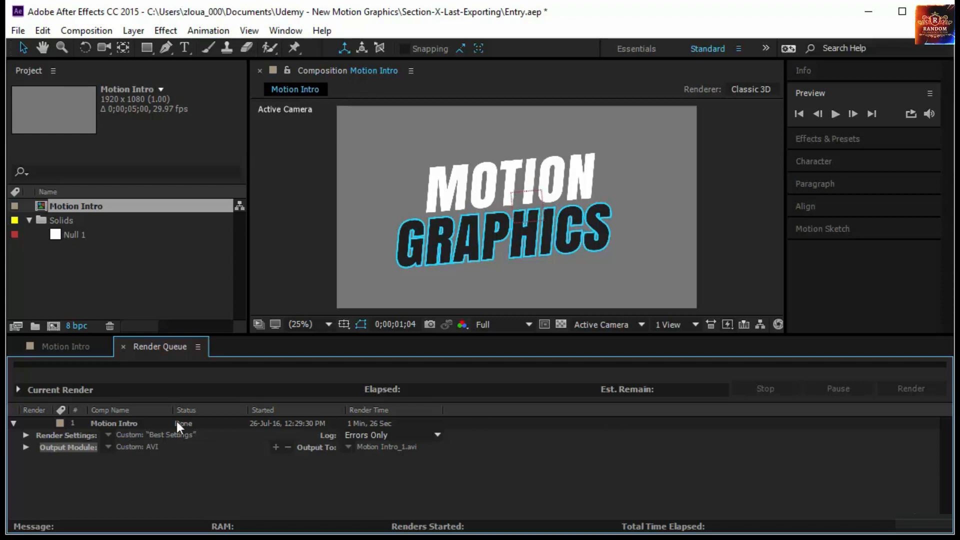
# - Return to the Motion Intro timeline and add the composition to the render queue again
pyautogui.click(69, 347)
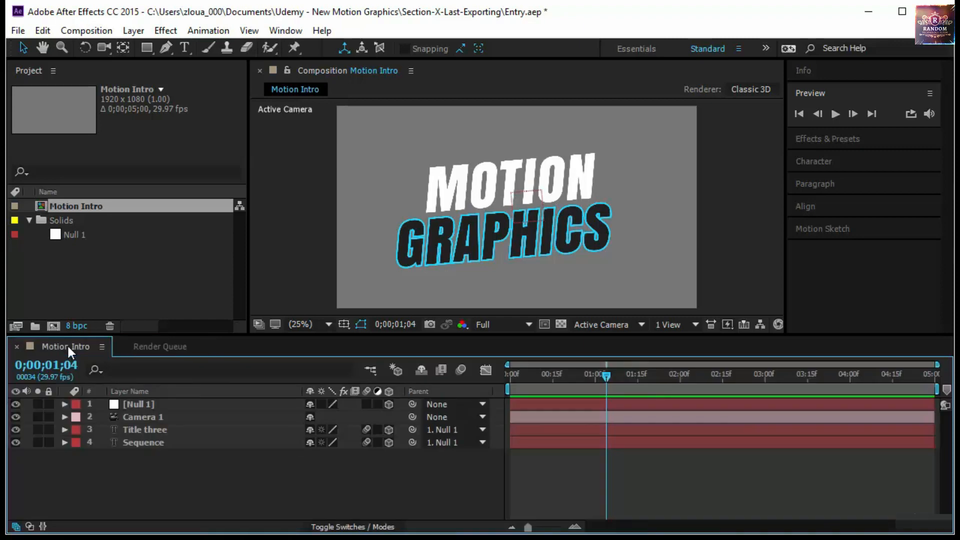
pyautogui.click(97, 31)
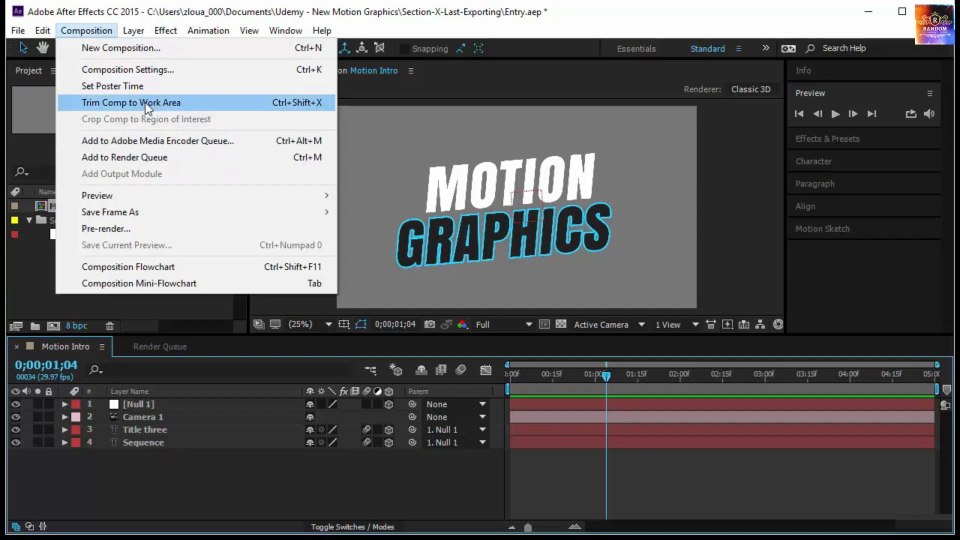
pyautogui.click(128, 151)
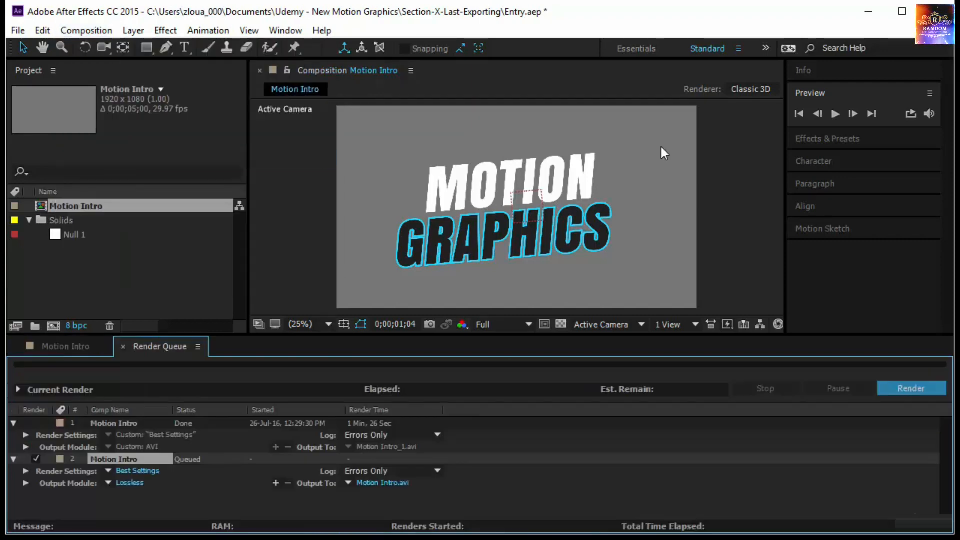
# - Set the queued Motion Intro item's render settings to Best quality and Quarter resolution
pyautogui.click(131, 471)
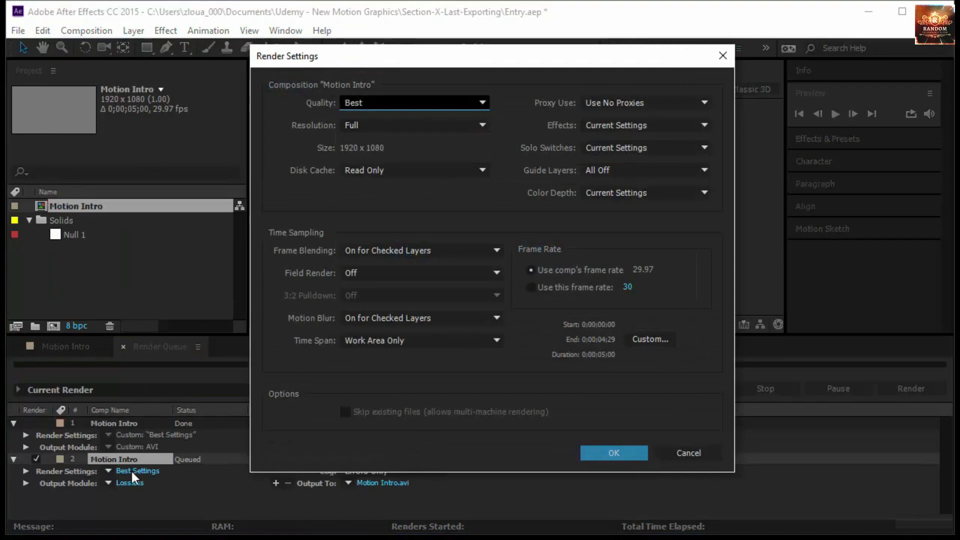
pyautogui.click(414, 103)
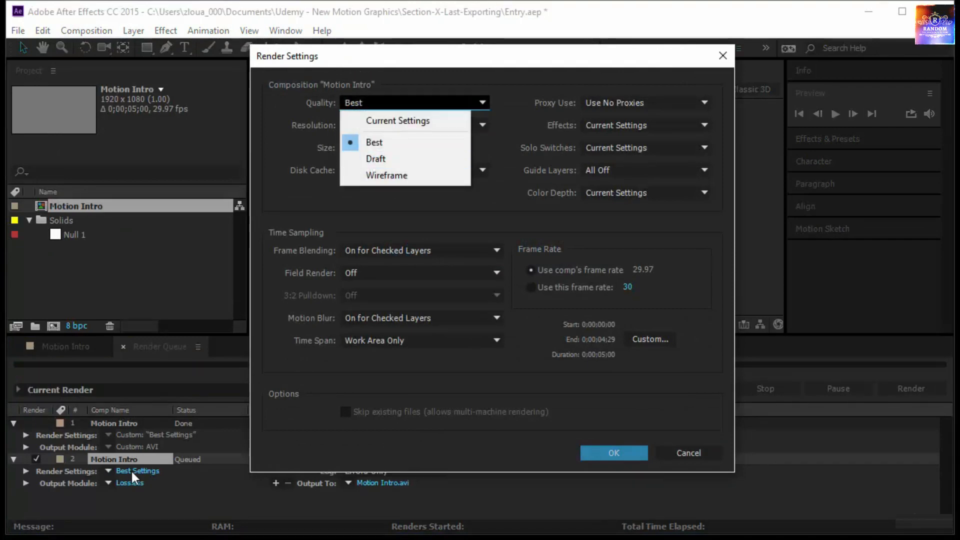
pyautogui.click(374, 142)
pyautogui.click(414, 125)
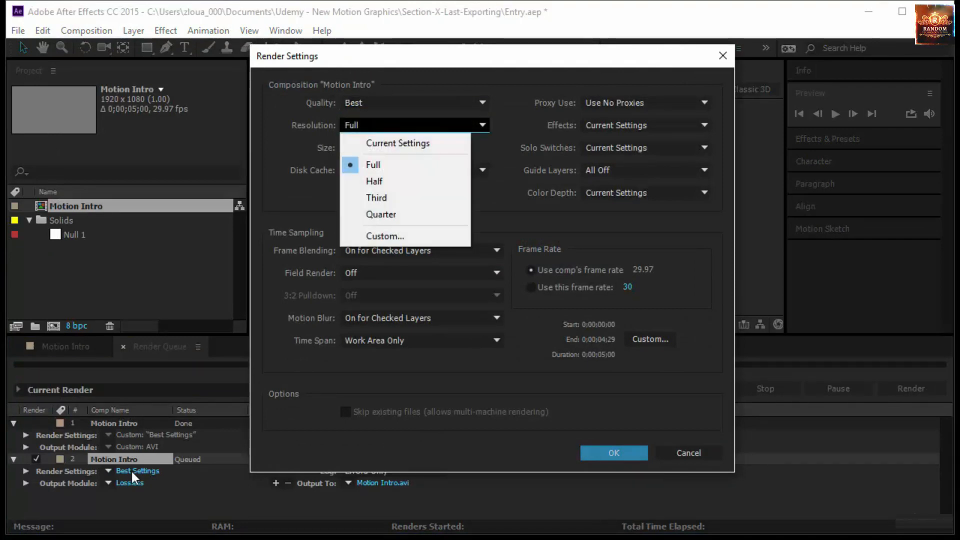
pyautogui.click(381, 214)
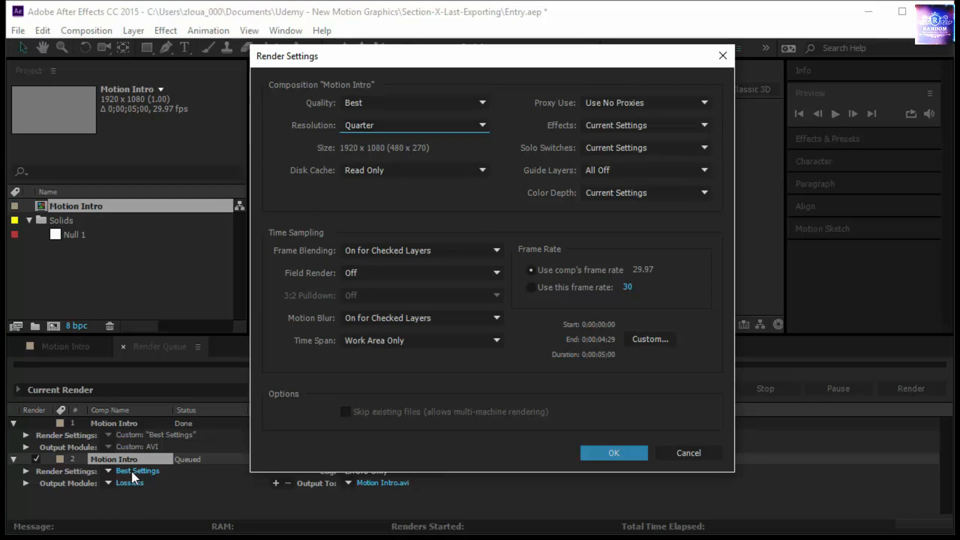
pyautogui.press('Return')
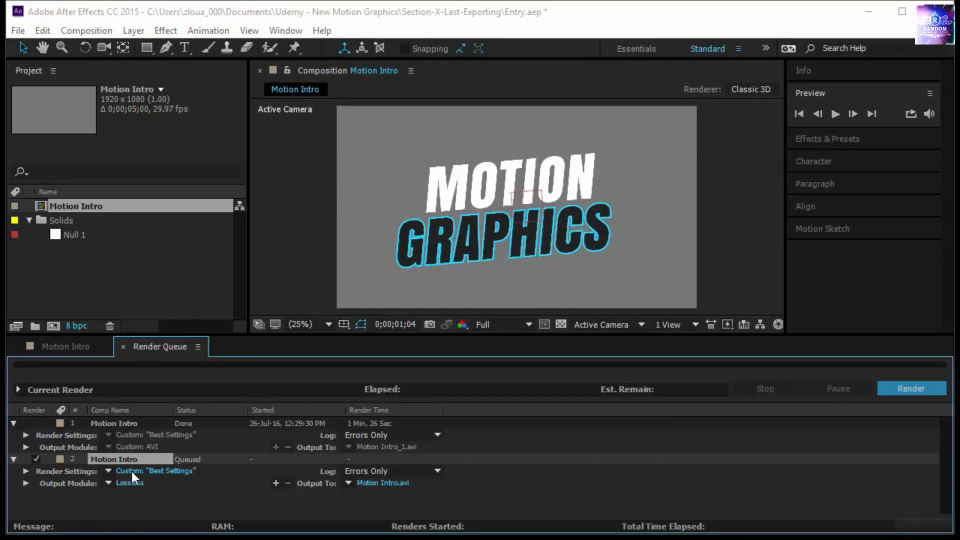
# - Change the output module's format for the queued item to QuickTime
pyautogui.click(130, 483)
pyautogui.click(427, 90)
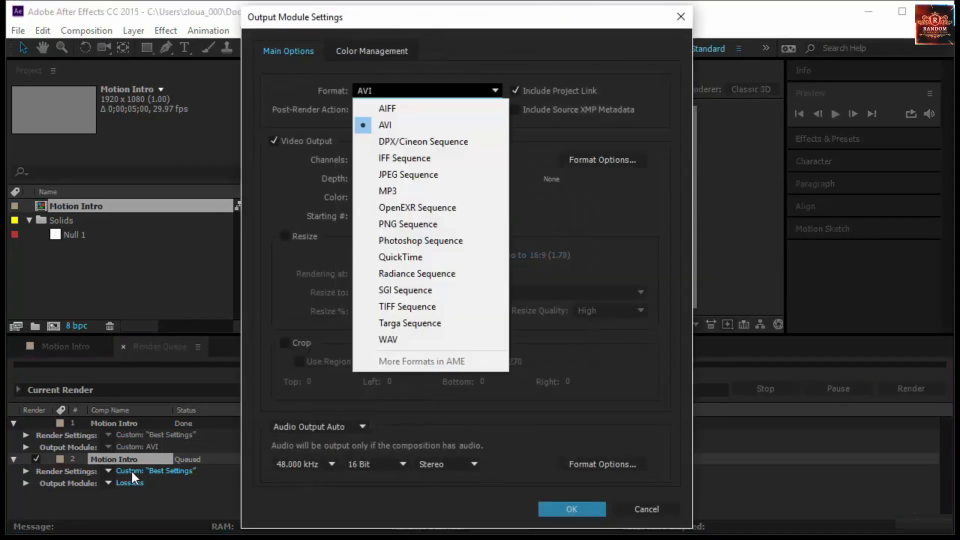
pyautogui.click(400, 257)
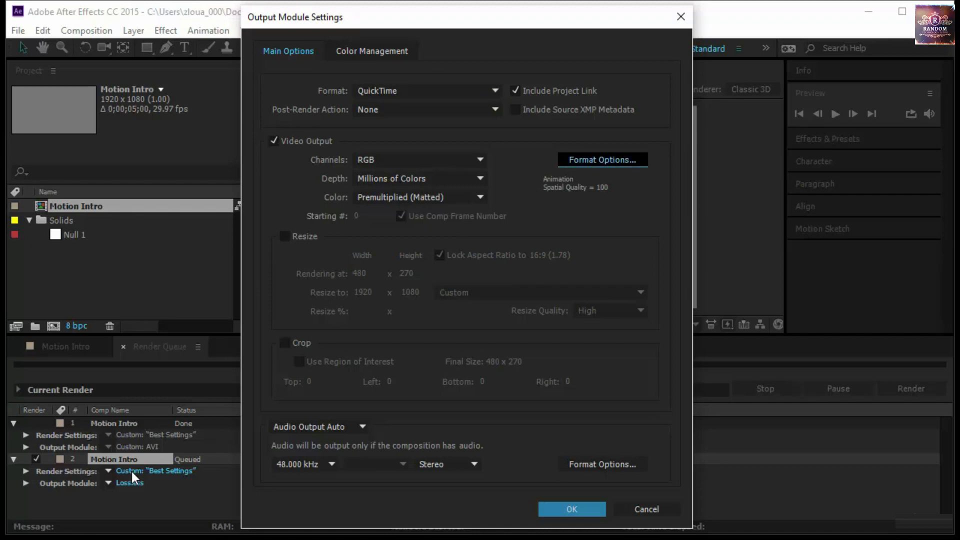
# - Try the H.264 video codec in the QuickTime format options and check which output channels it offers
pyautogui.click(602, 160)
pyautogui.click(443, 94)
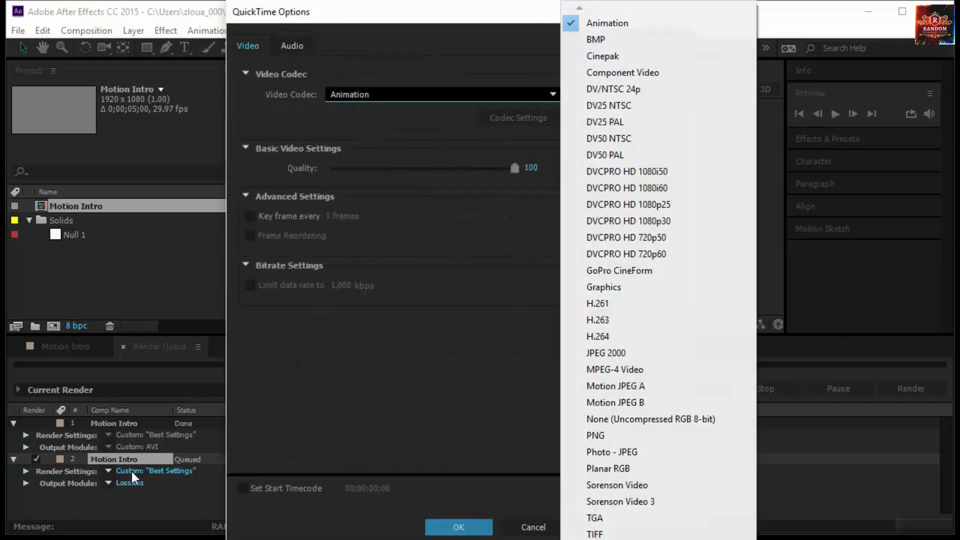
pyautogui.click(597, 336)
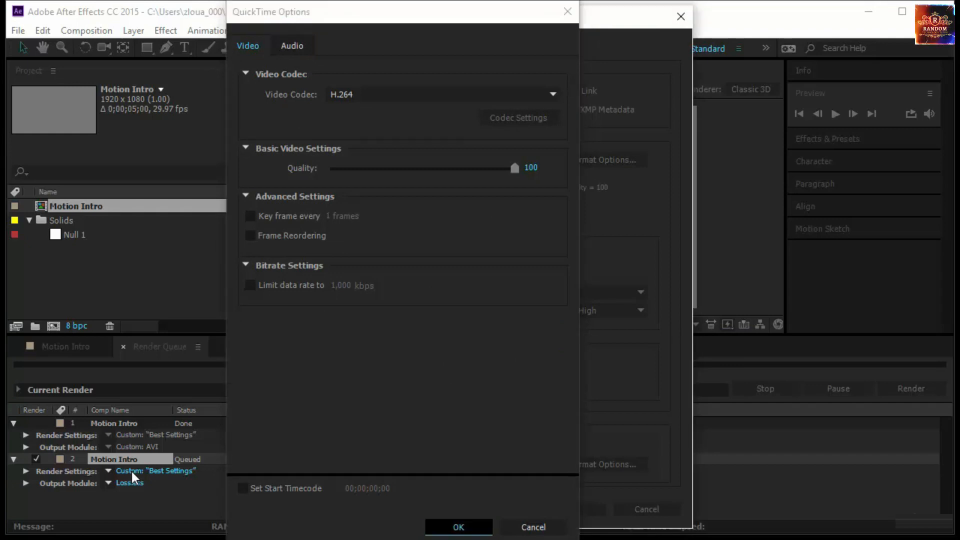
pyautogui.press('Return')
pyautogui.click(420, 160)
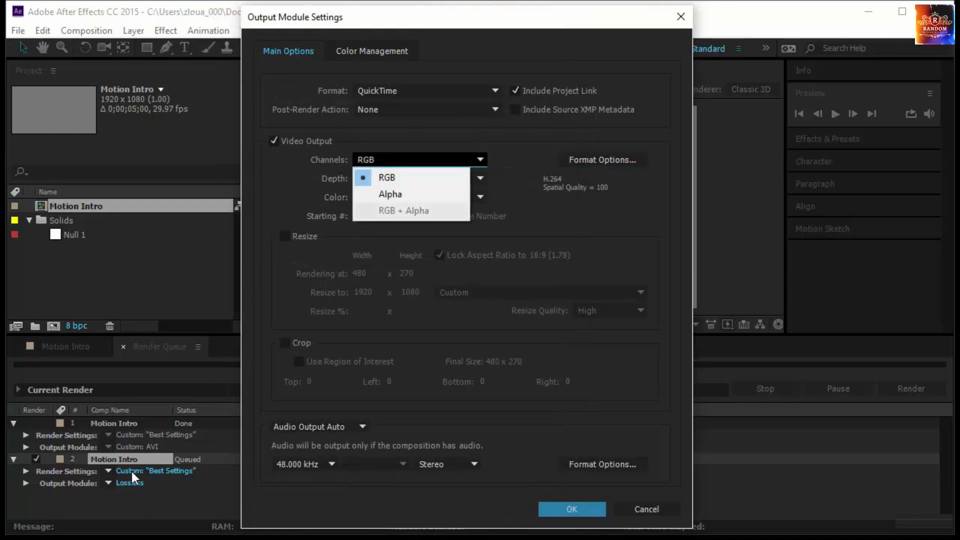
pyautogui.click(603, 160)
# - Set the QuickTime video codec to Animation and the output channels to RGB + Alpha
pyautogui.click(602, 160)
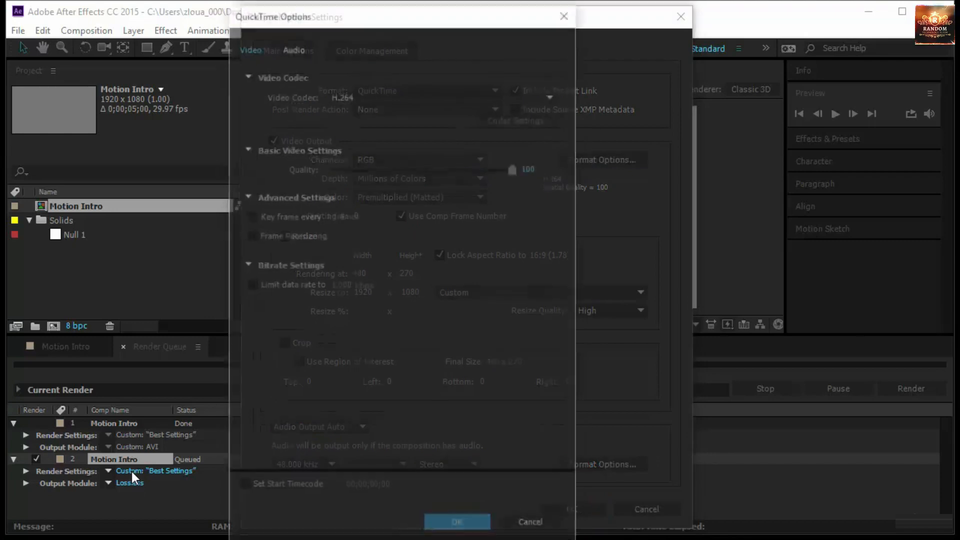
pyautogui.click(500, 94)
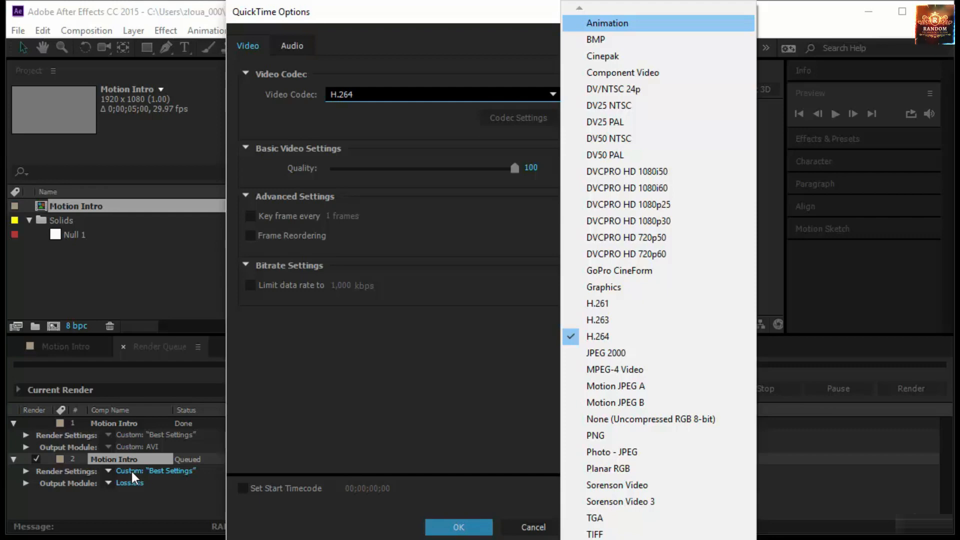
pyautogui.press('Return')
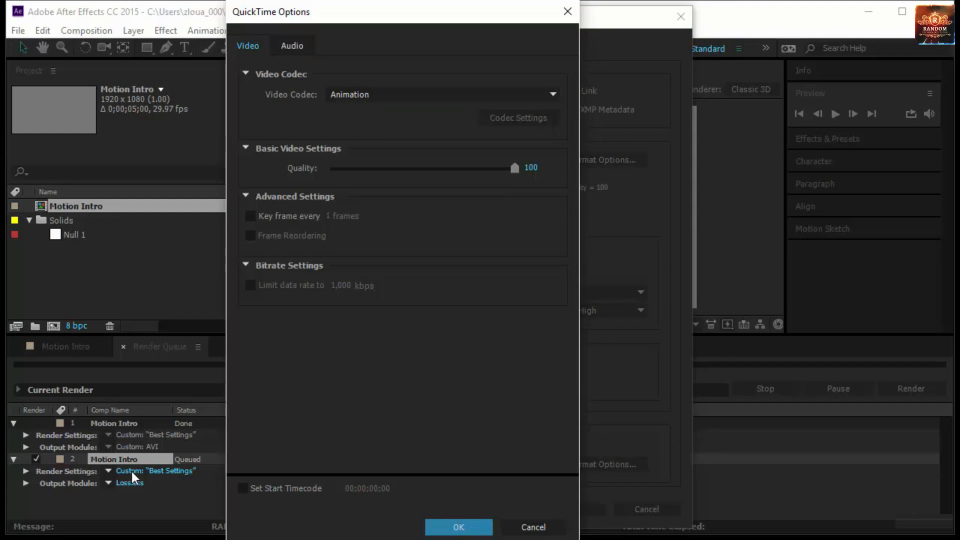
pyautogui.press('Return')
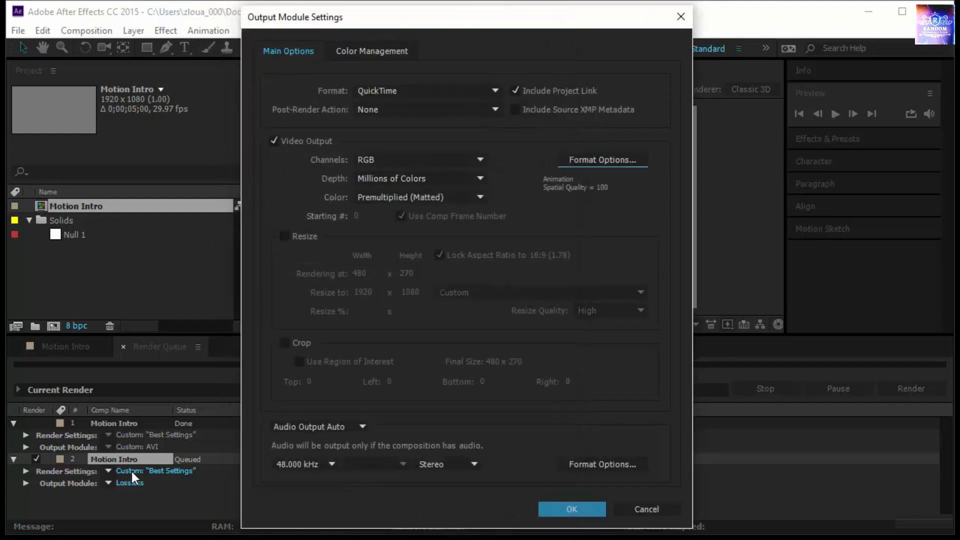
pyautogui.click(420, 160)
pyautogui.click(404, 211)
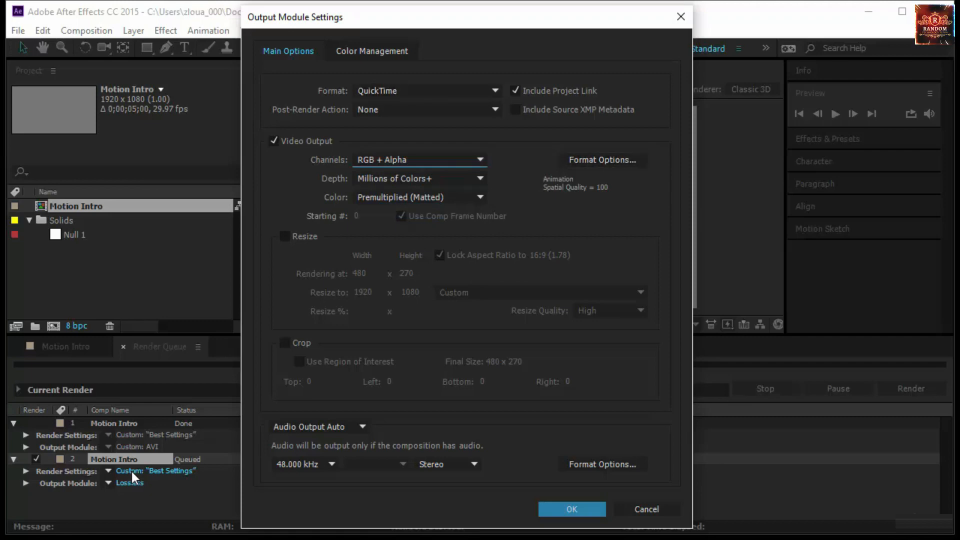
# - Keep the Animation codec after reviewing the codec list, accept the output module settings and start the render
pyautogui.click(602, 160)
pyautogui.click(440, 94)
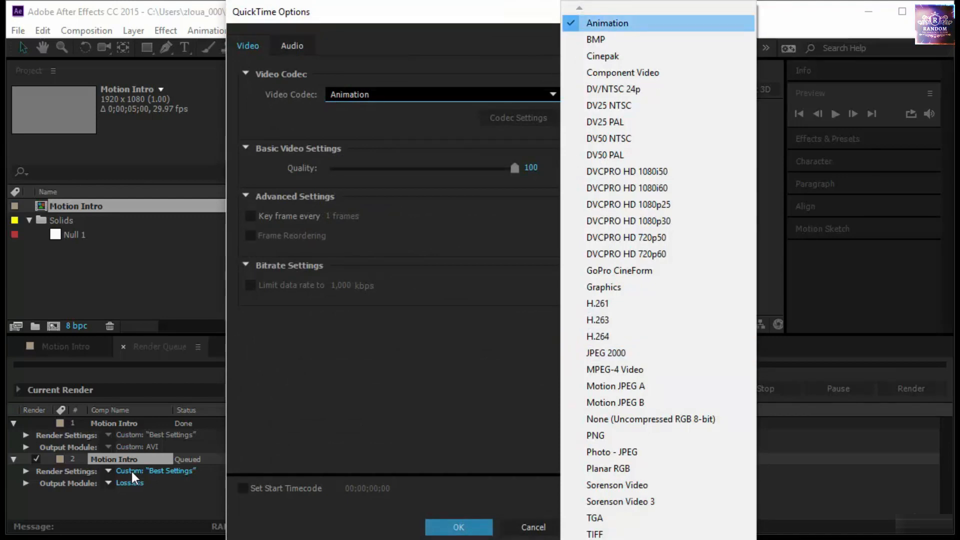
pyautogui.click(459, 527)
pyautogui.click(459, 527)
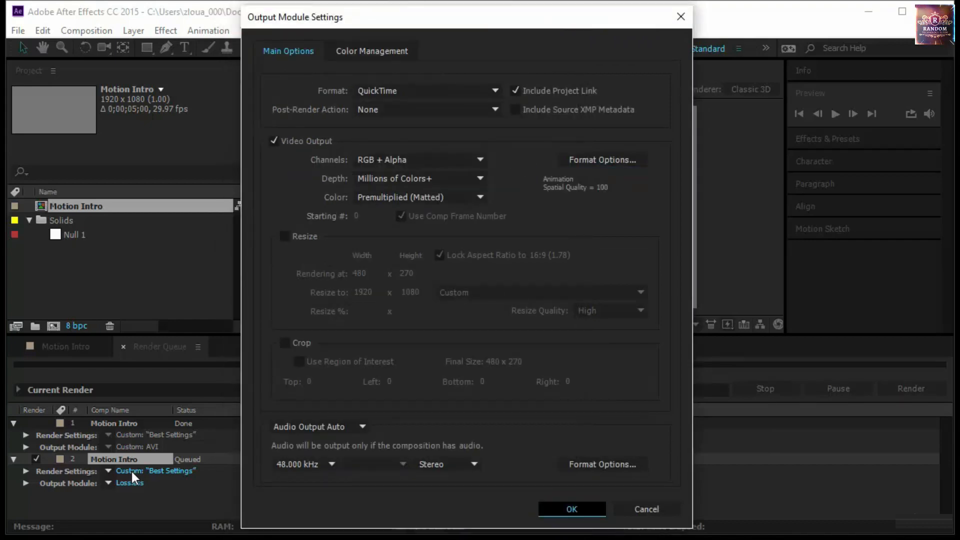
pyautogui.click(572, 509)
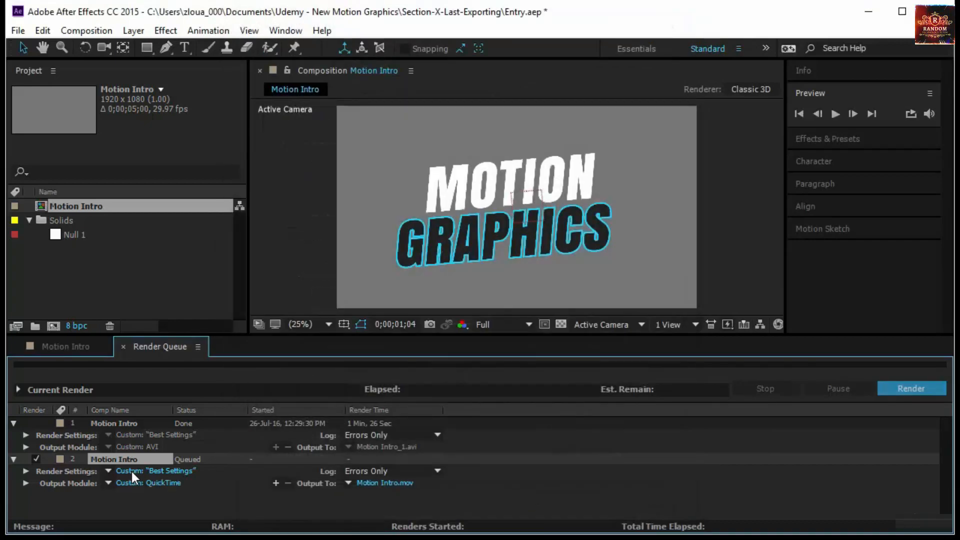
pyautogui.click(911, 389)
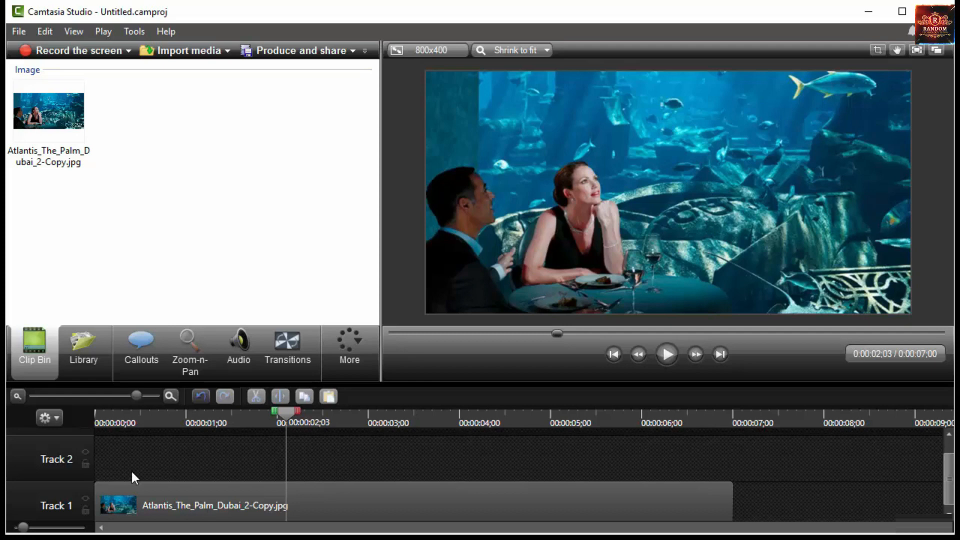
# - Switch to Camtasia Studio and import Motion Intro.mov and Motion Intro_1.avi from the Tests folder
pyautogui.hotkey('ctrl', 'i')
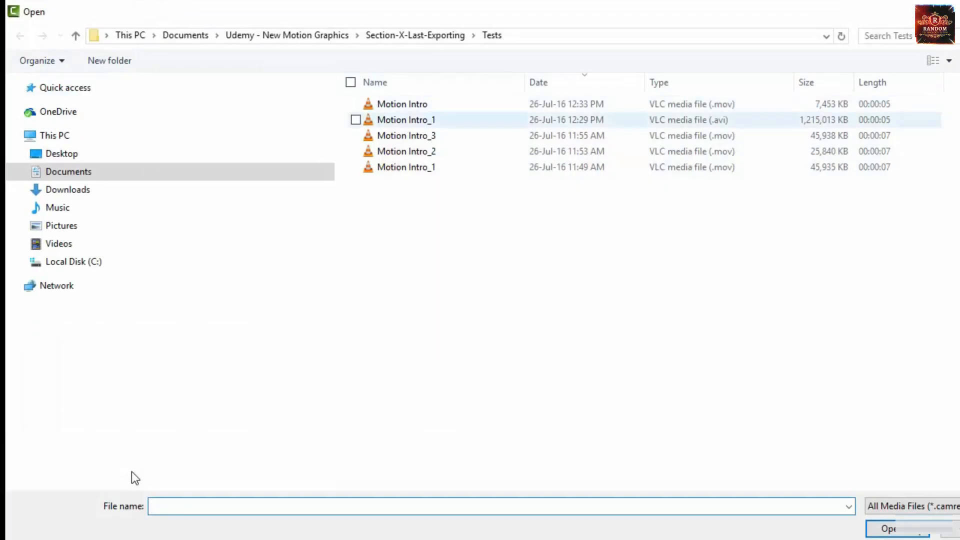
pyautogui.click(415, 105)
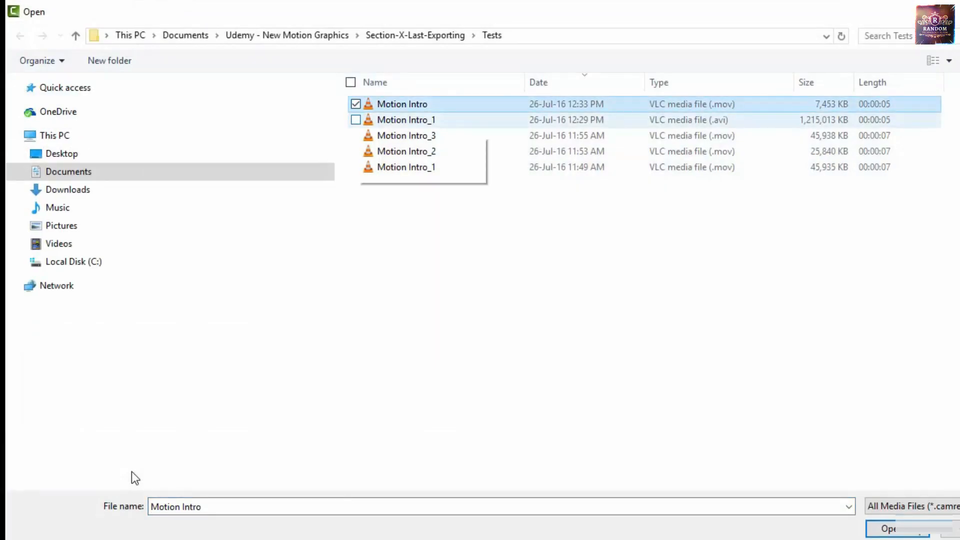
pyautogui.click(355, 119)
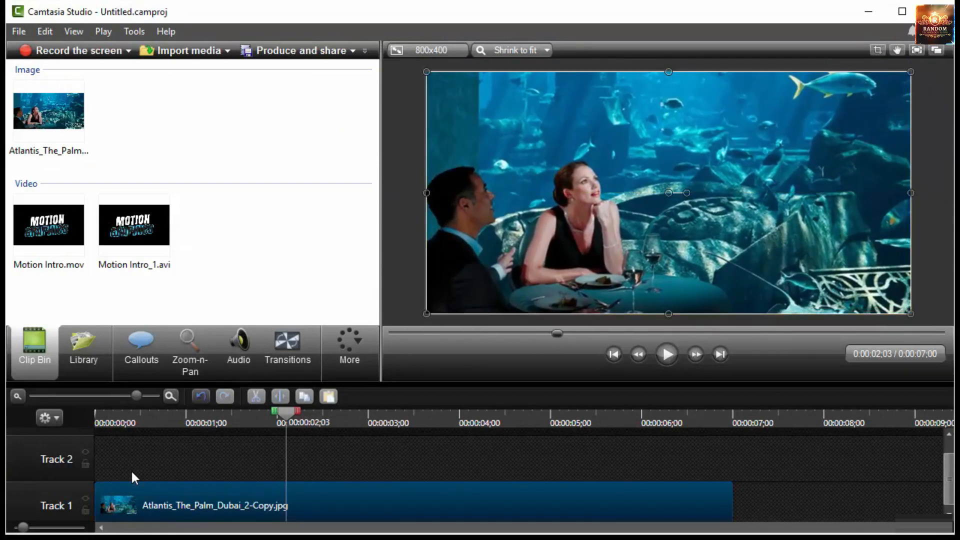
# - Place Motion Intro.mov on Track 2 and Motion Intro_1.avi on Track 3, above the aquarium image
pyautogui.moveTo(49, 225); pyautogui.dragTo(136, 462)
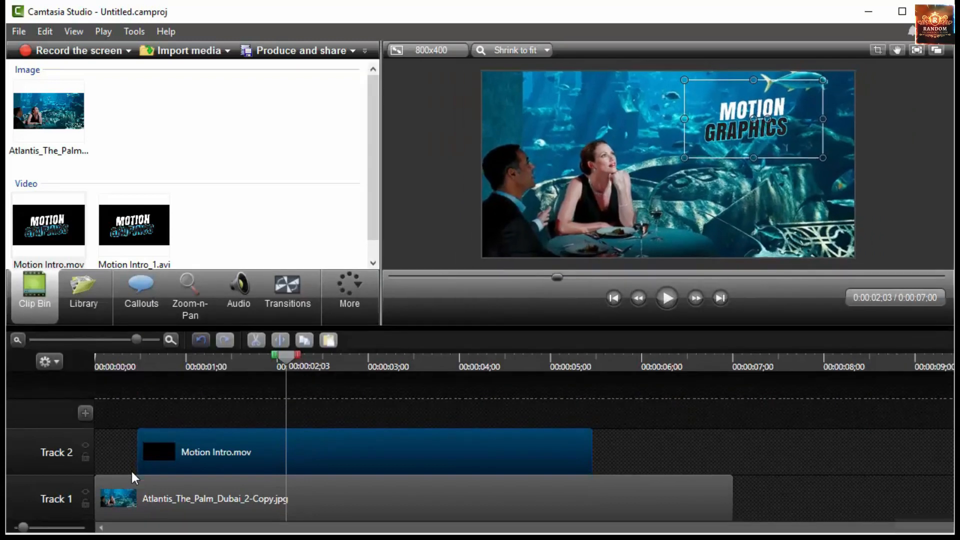
pyautogui.click(134, 225)
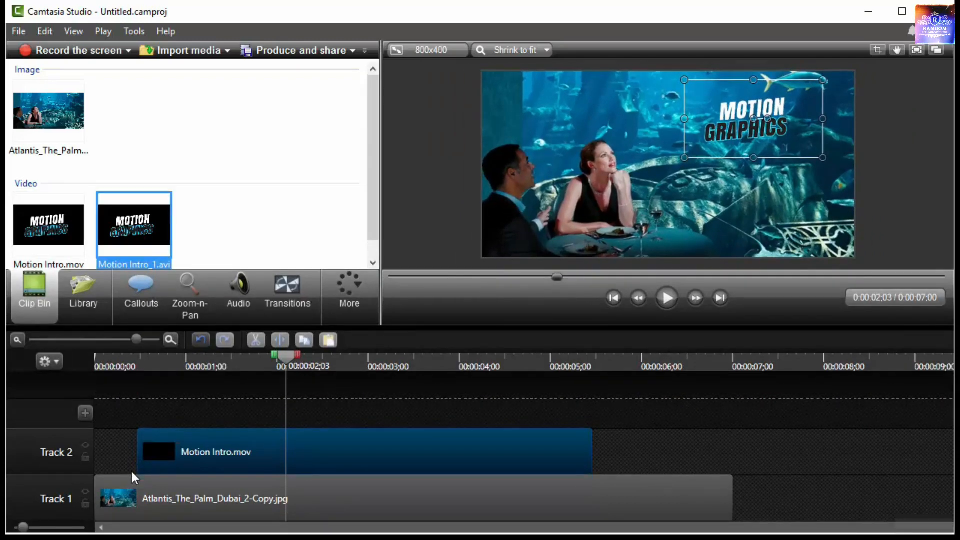
pyautogui.moveTo(134, 225); pyautogui.dragTo(365, 413)
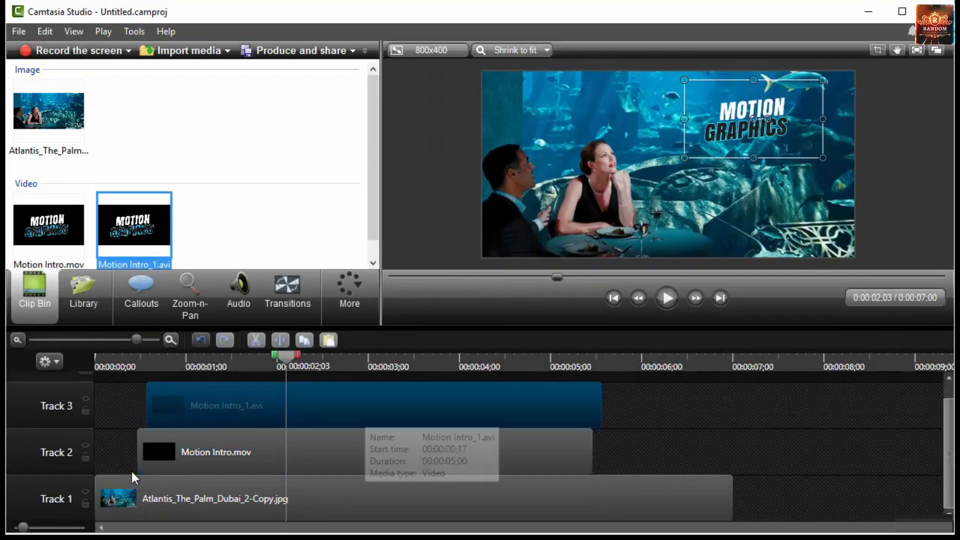
# - Shrink the Motion Intro_1.avi title on the canvas and place it in the upper-left corner of the aquarium image
pyautogui.moveTo(834, 72); pyautogui.dragTo(704, 145)
pyautogui.moveTo(617, 201); pyautogui.dragTo(584, 128)
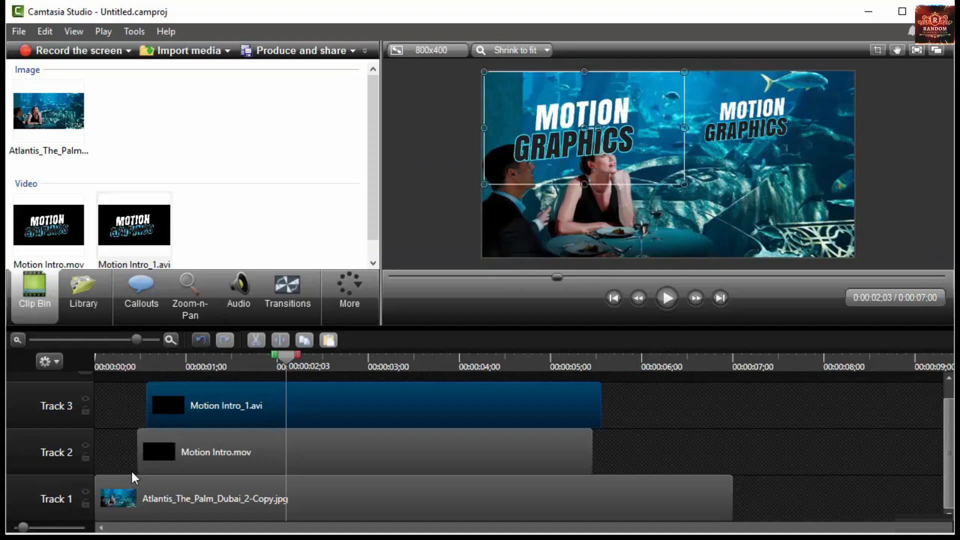
pyautogui.click(753, 119)
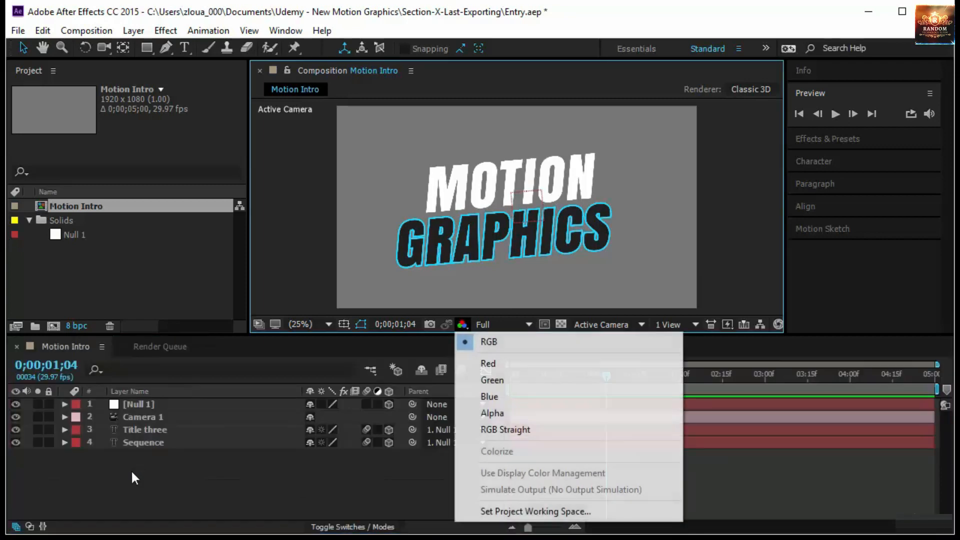
# - Switch to After Effects, view the Motion Intro composition's alpha channel, and return the viewer to RGB
pyautogui.press('Return')
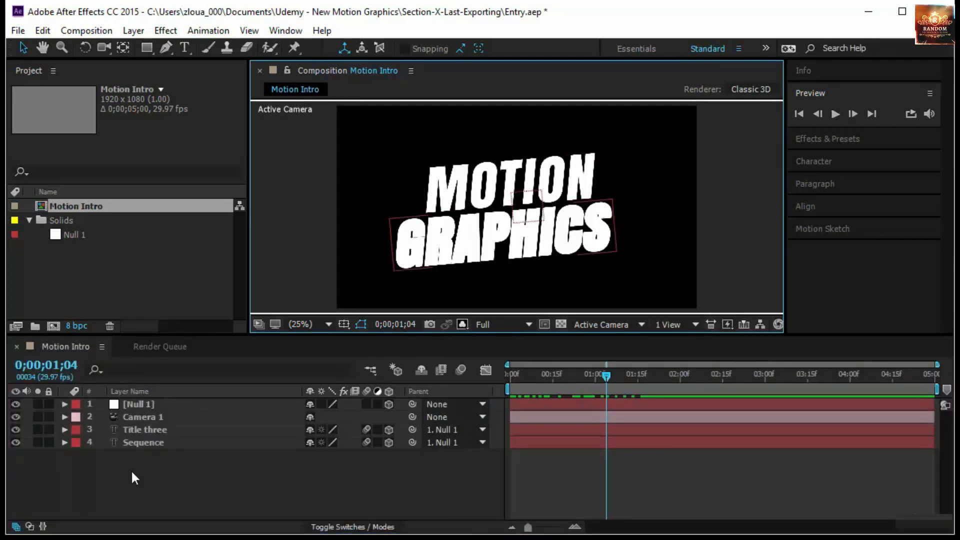
pyautogui.press('Down')
pyautogui.press('Return')
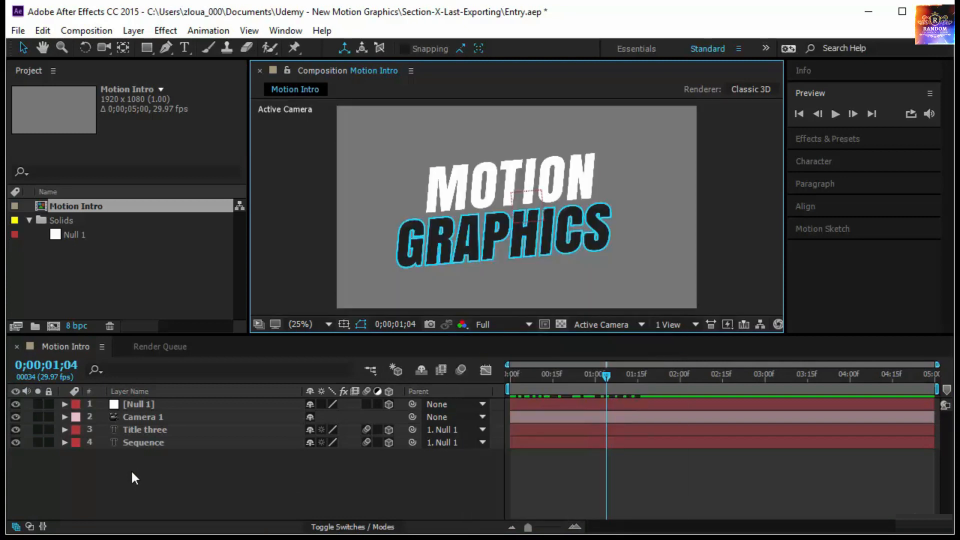
# - Add the Motion Intro composition to the render queue again and open the new item's output module settings
pyautogui.hotkey('alt', 'c')
pyautogui.press('Return')
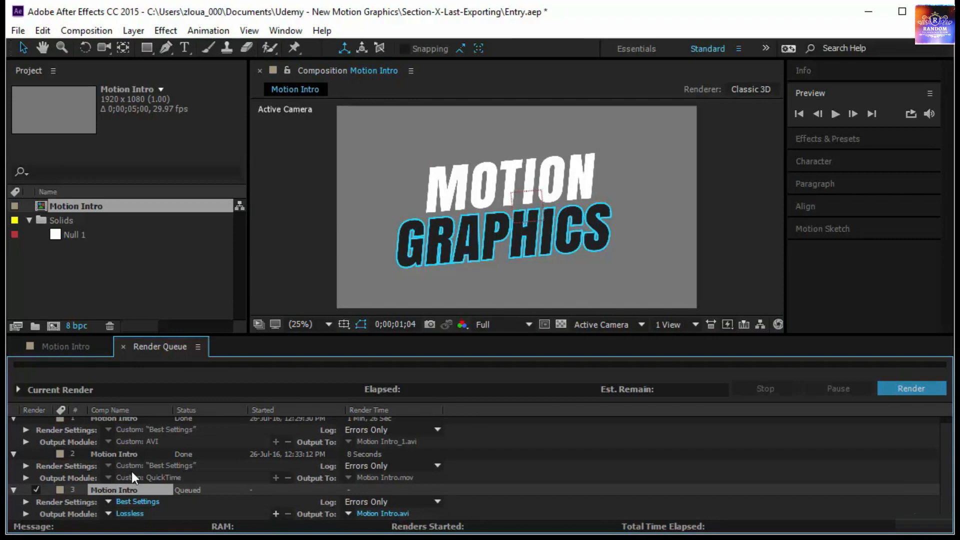
pyautogui.click(130, 513)
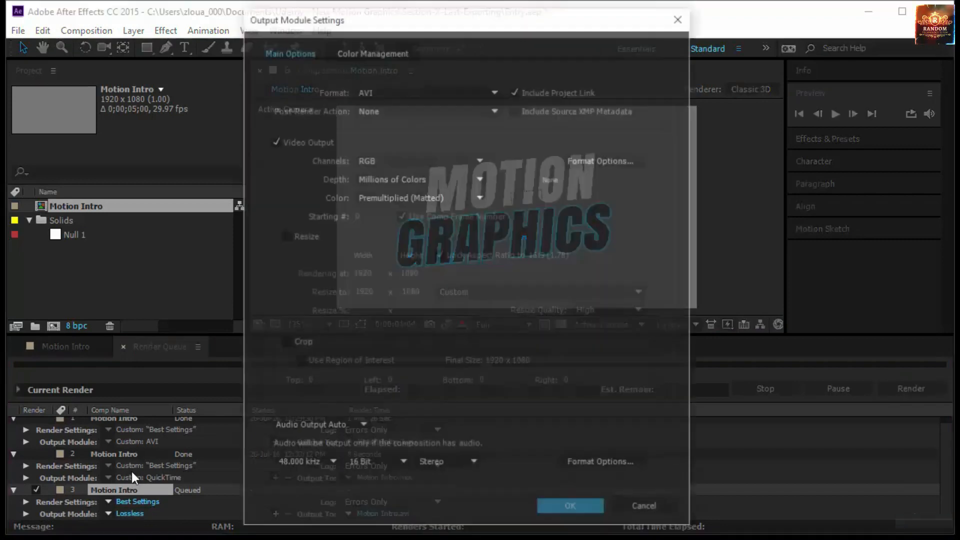
# - Try the QuickTime format for the new queue item and view its video codec options without changing them
pyautogui.click(427, 91)
pyautogui.click(401, 257)
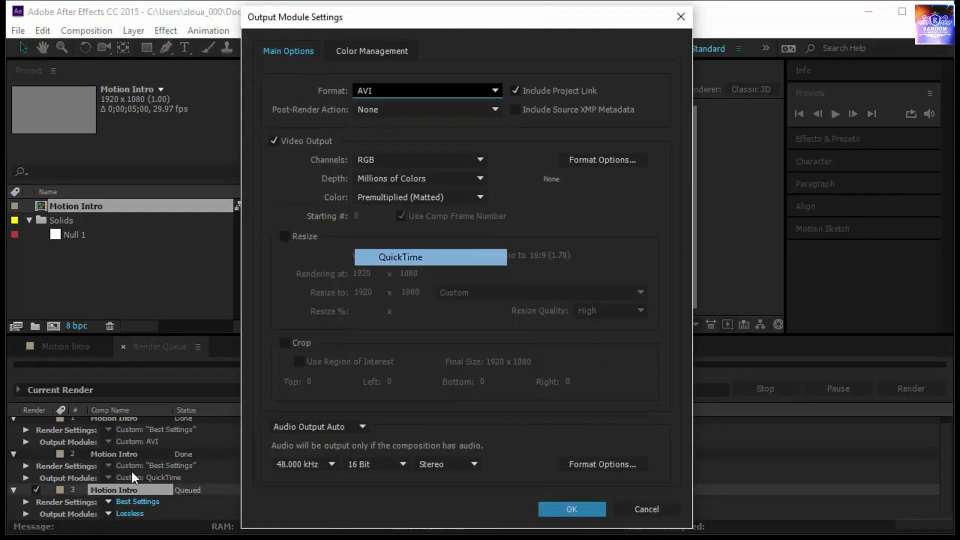
pyautogui.click(602, 160)
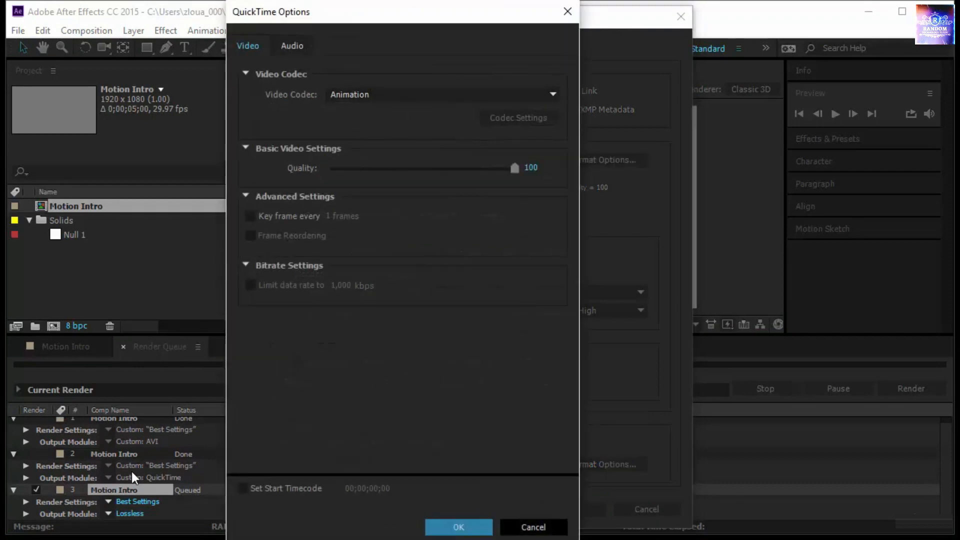
pyautogui.click(534, 527)
# - Set the new queue item's output module format to AVI with RGB + Alpha channels
pyautogui.click(427, 91)
pyautogui.click(385, 125)
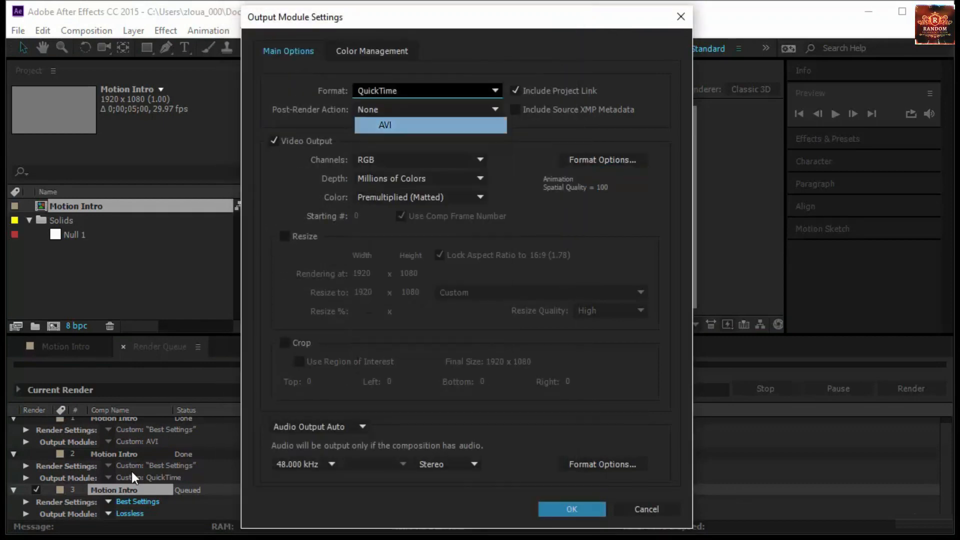
pyautogui.click(420, 159)
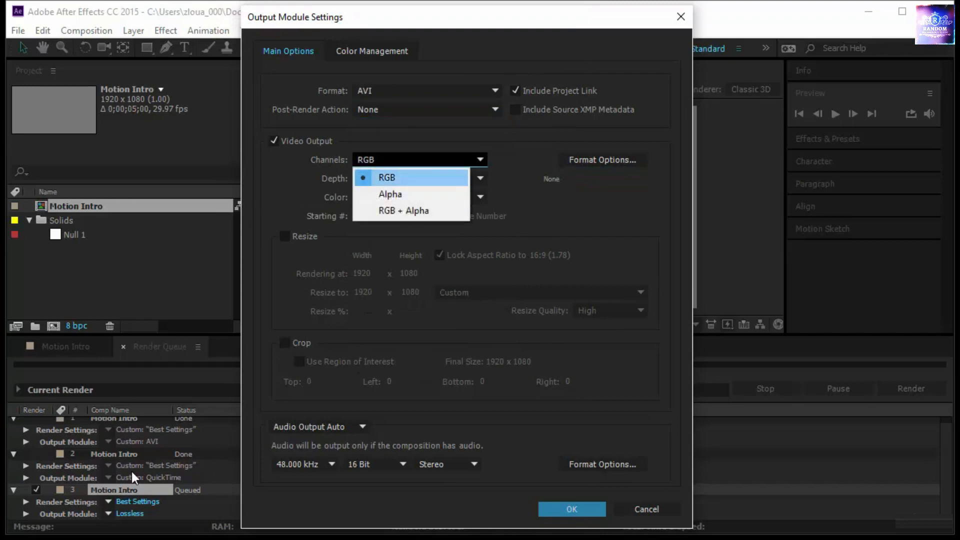
pyautogui.click(402, 210)
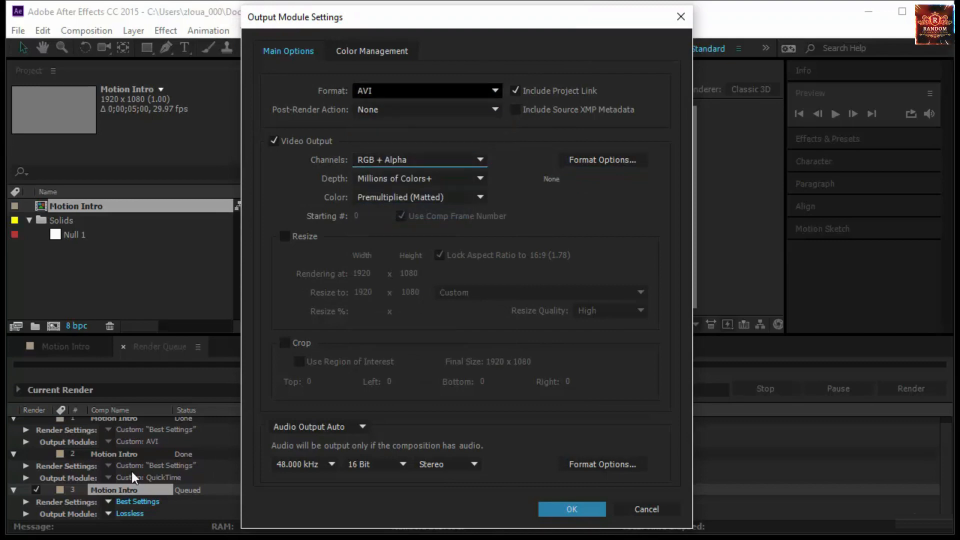
# - Change the output module's format to QuickTime and accept the settings
pyautogui.click(427, 90)
pyautogui.click(385, 257)
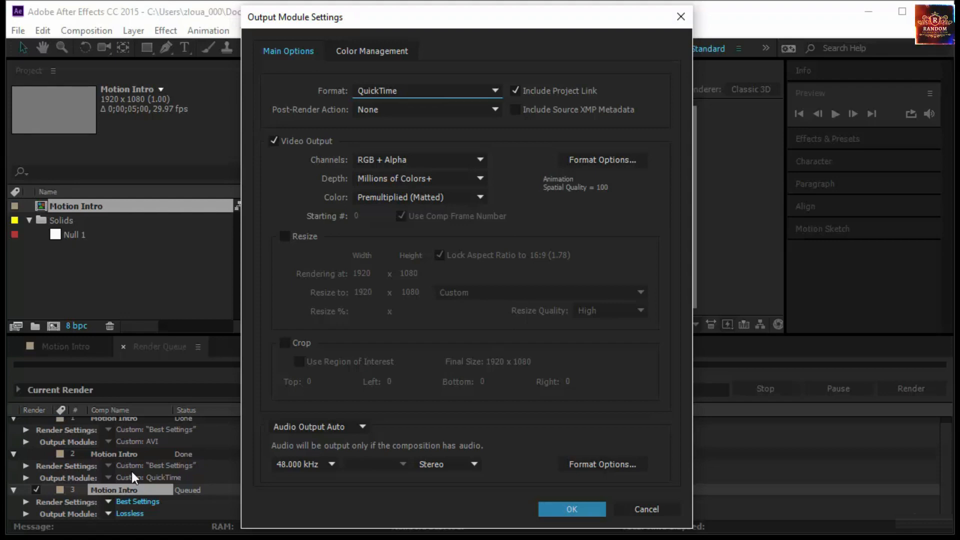
pyautogui.press('Return')
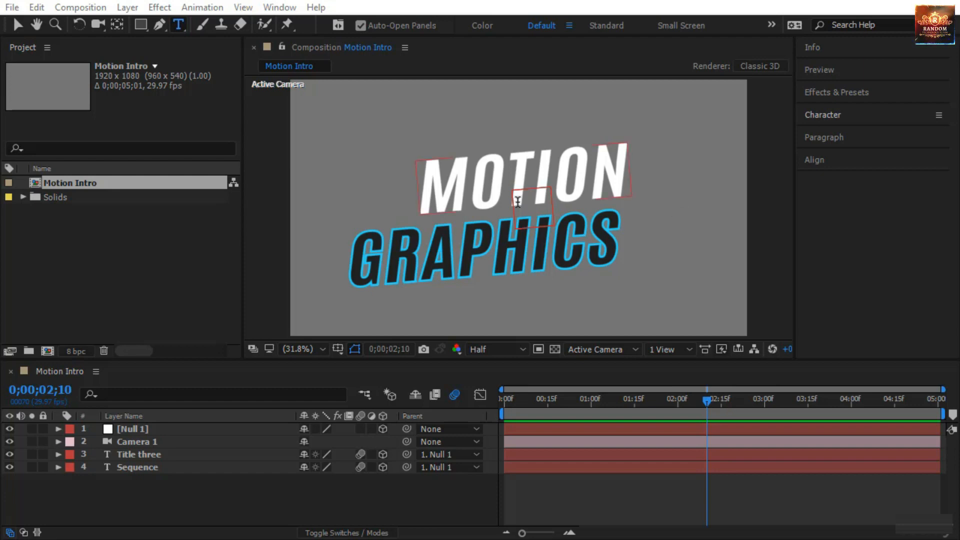
# - Send the Motion Intro composition to the Adobe Media Encoder queue and check its output file location without changing it
pyautogui.click(80, 7)
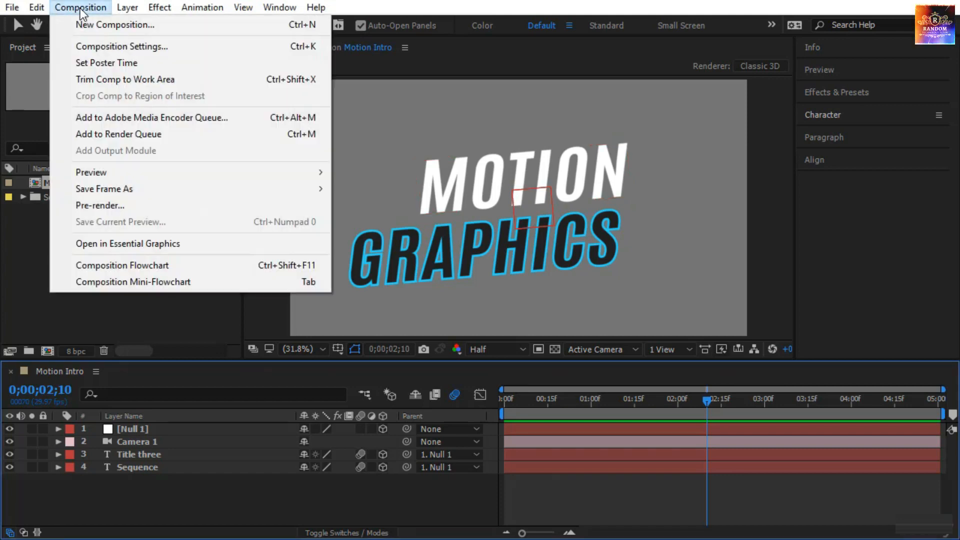
pyautogui.click(98, 121)
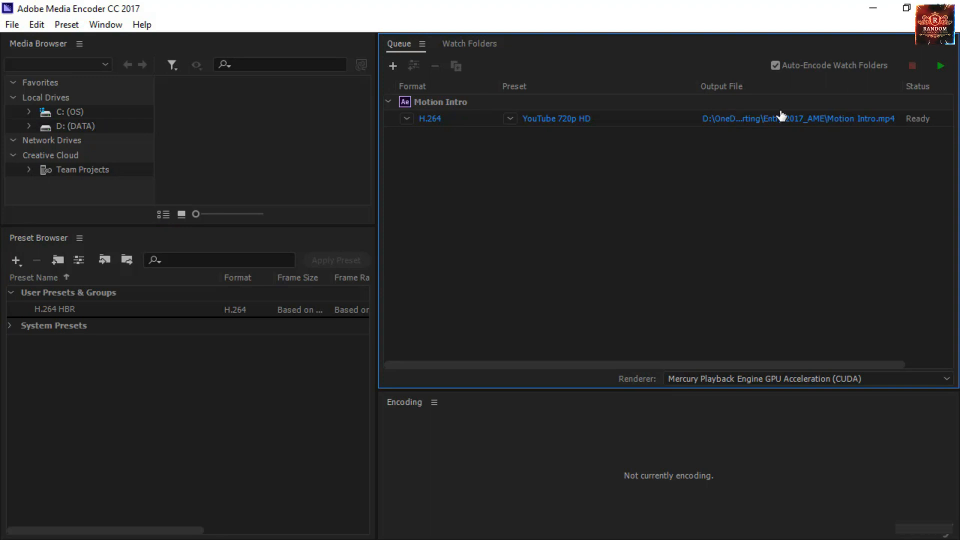
pyautogui.moveTo(584, 129)
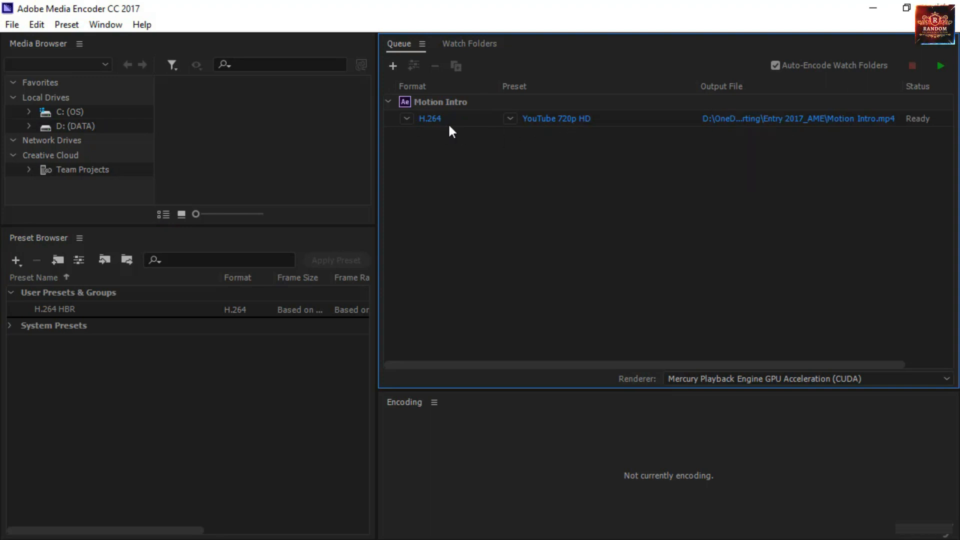
pyautogui.click(791, 123)
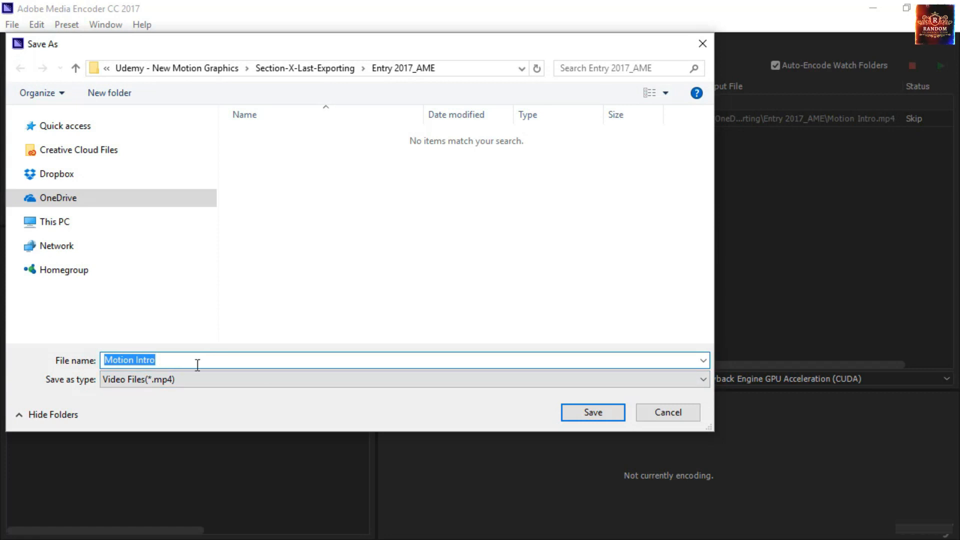
pyautogui.click(668, 413)
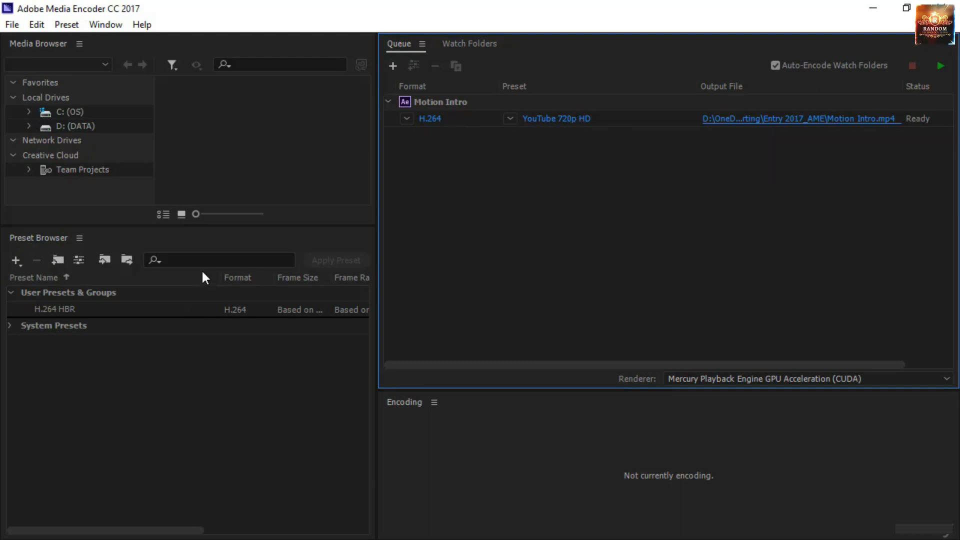
# - Search the encoding presets for GIF and apply Animated GIF (Match Source) to the Motion Intro queue item
pyautogui.click(205, 253)
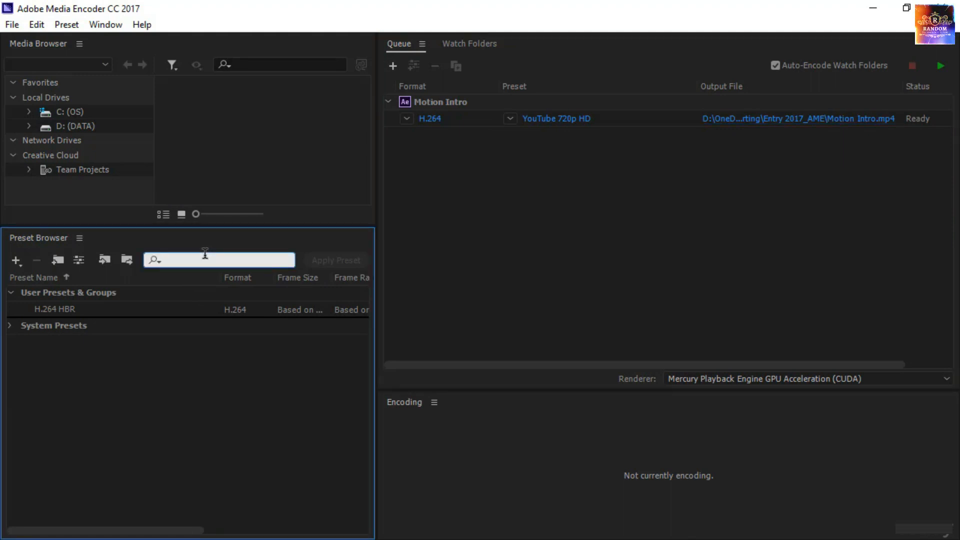
pyautogui.write('GIF')
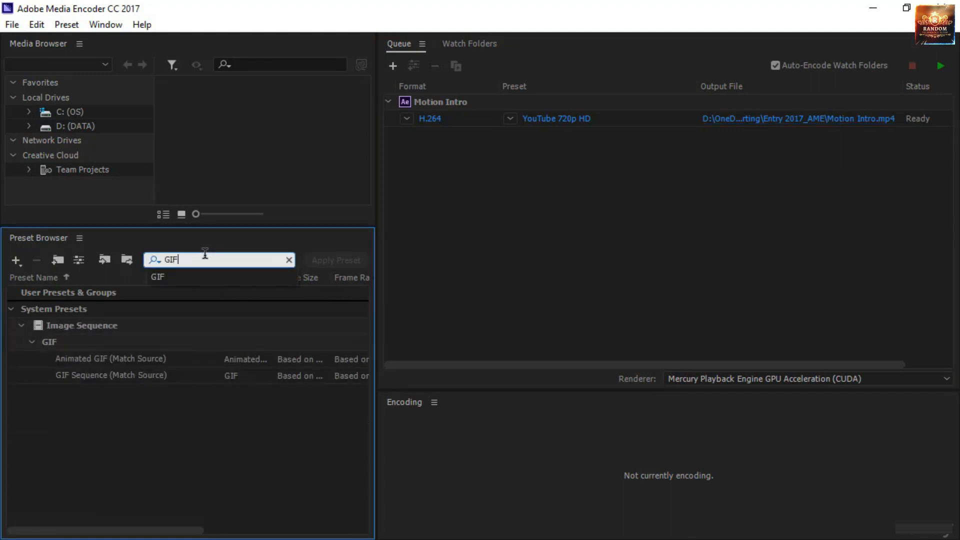
pyautogui.click(79, 375)
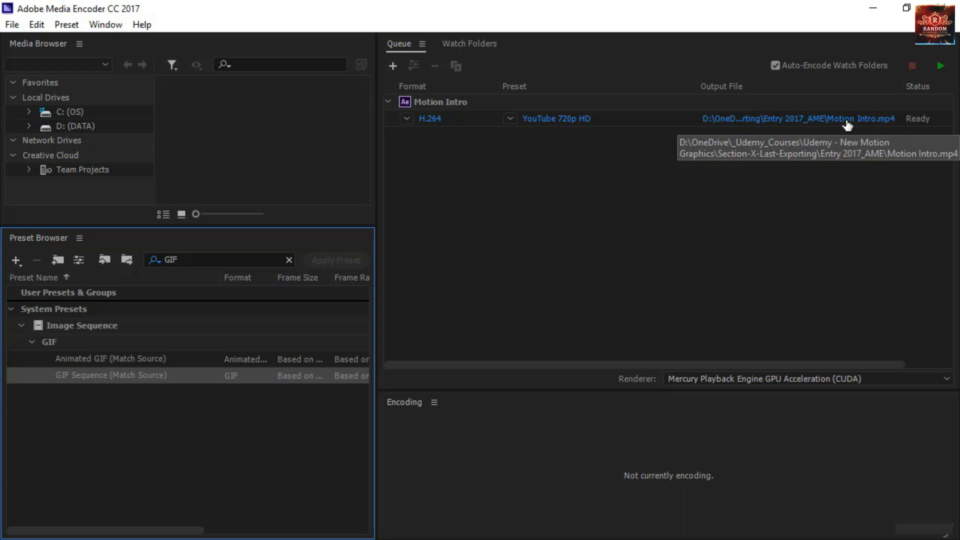
pyautogui.click(85, 358)
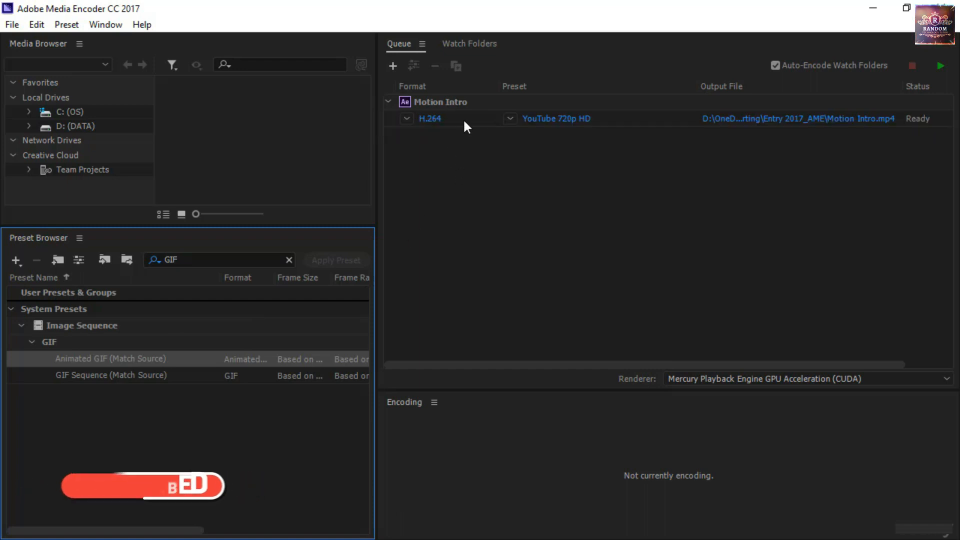
pyautogui.click(461, 102)
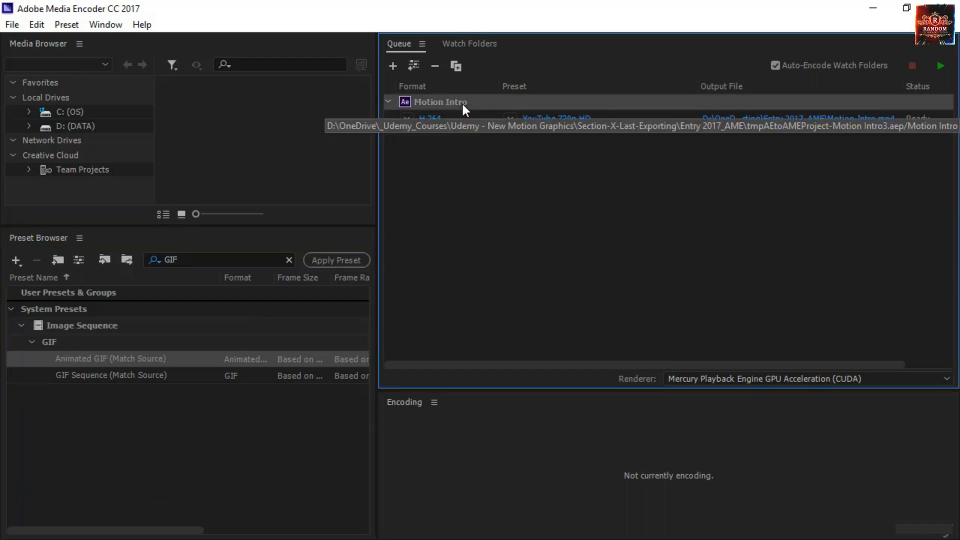
pyautogui.click(458, 119)
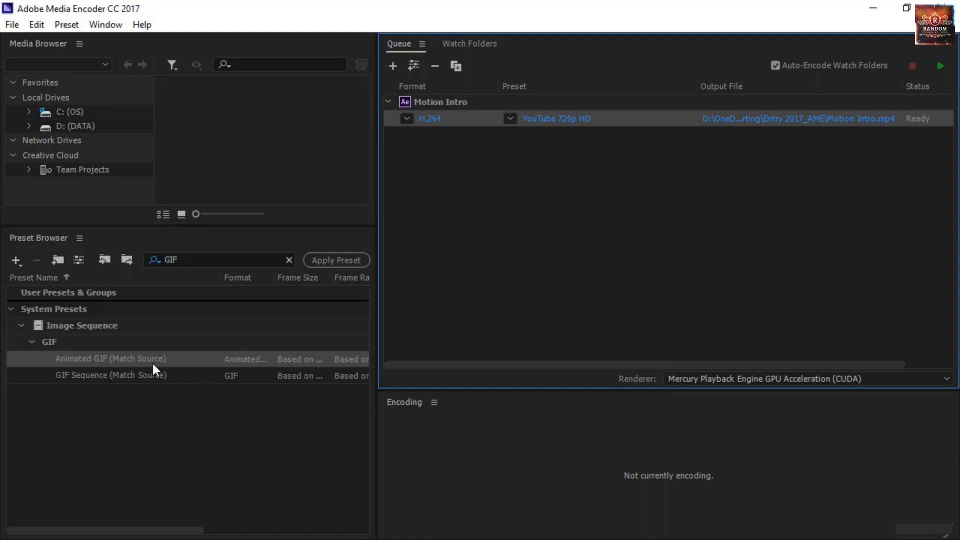
pyautogui.rightClick(102, 363)
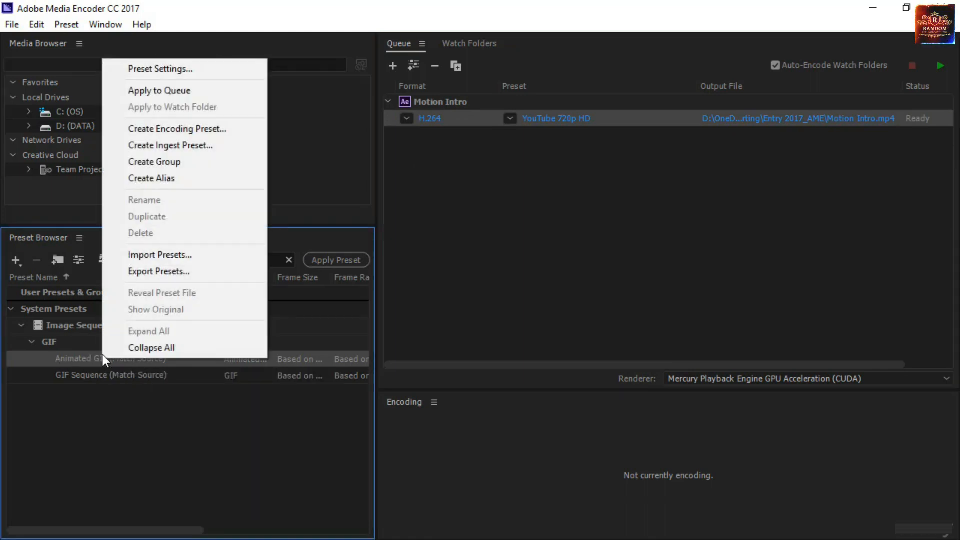
pyautogui.click(194, 92)
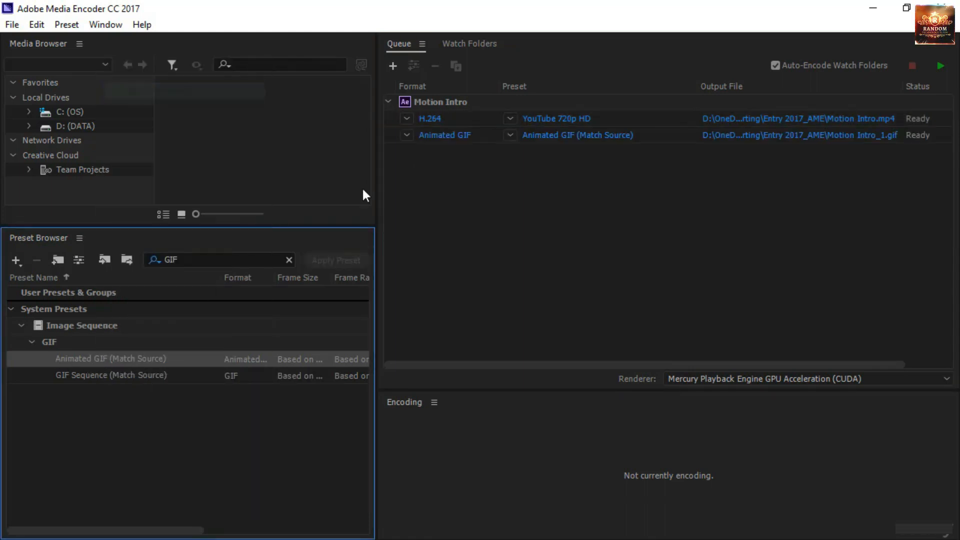
# - Remove the H.264 YouTube 720p HD output from the encoding queue
pyautogui.click(433, 199)
pyautogui.click(662, 116)
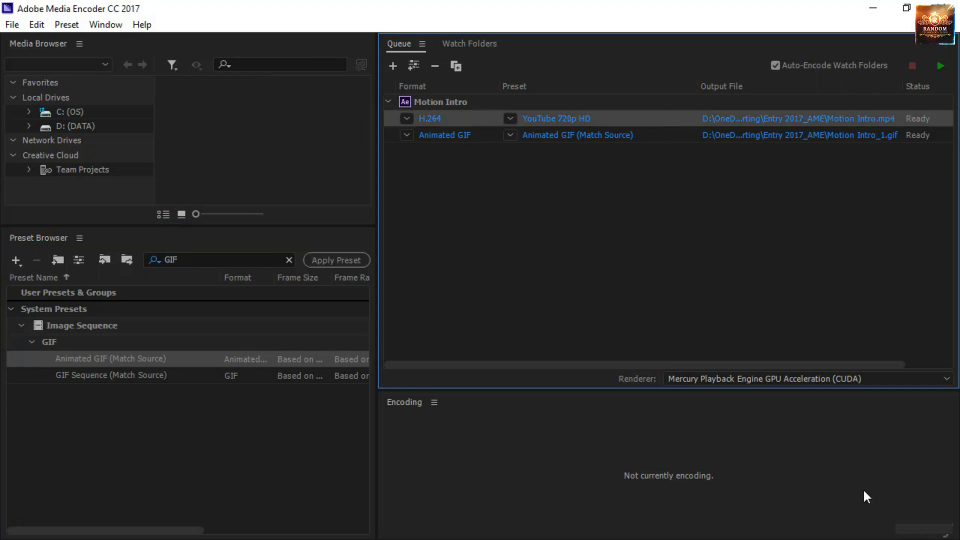
pyautogui.press('Delete')
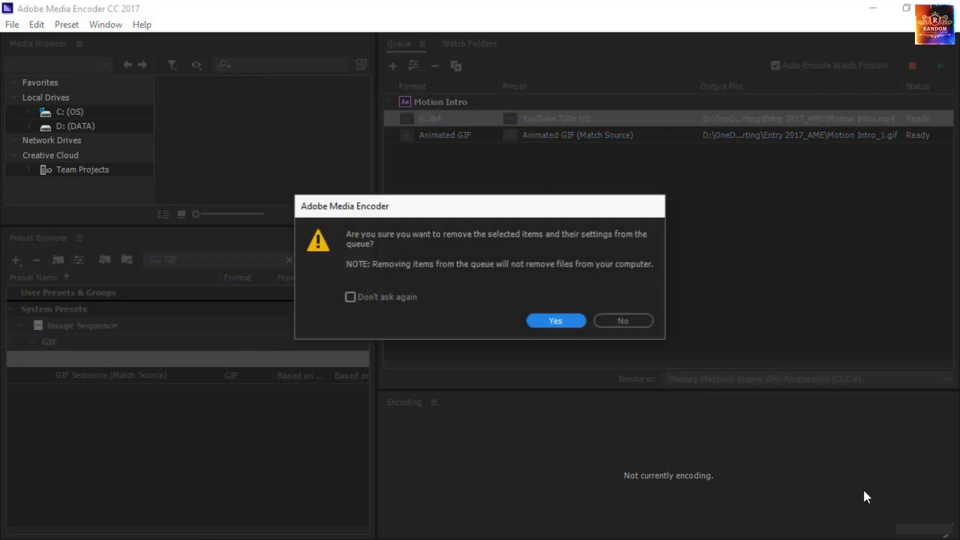
pyautogui.click(568, 316)
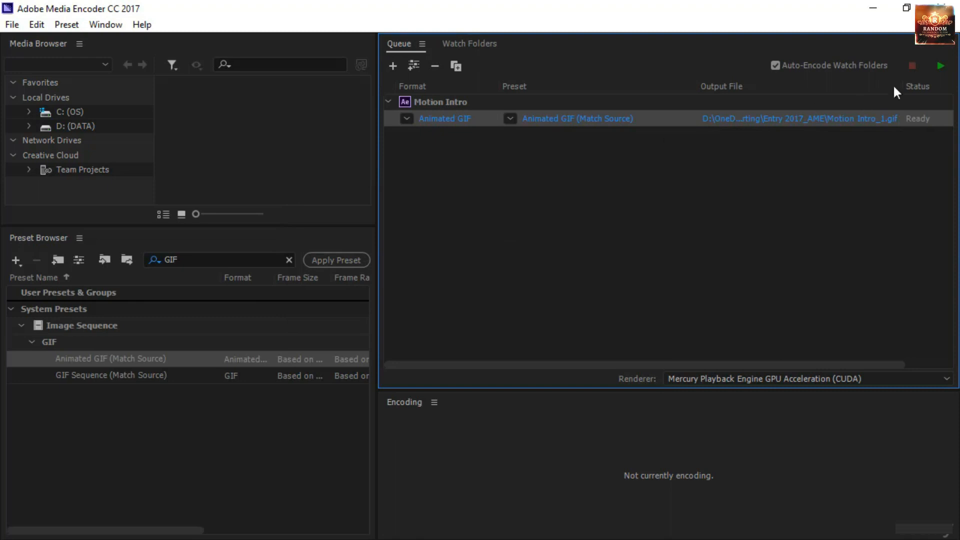
# - Encode the queued Animated GIF and open the resulting Motion Intro_1 file from its output folder
pyautogui.click(940, 67)
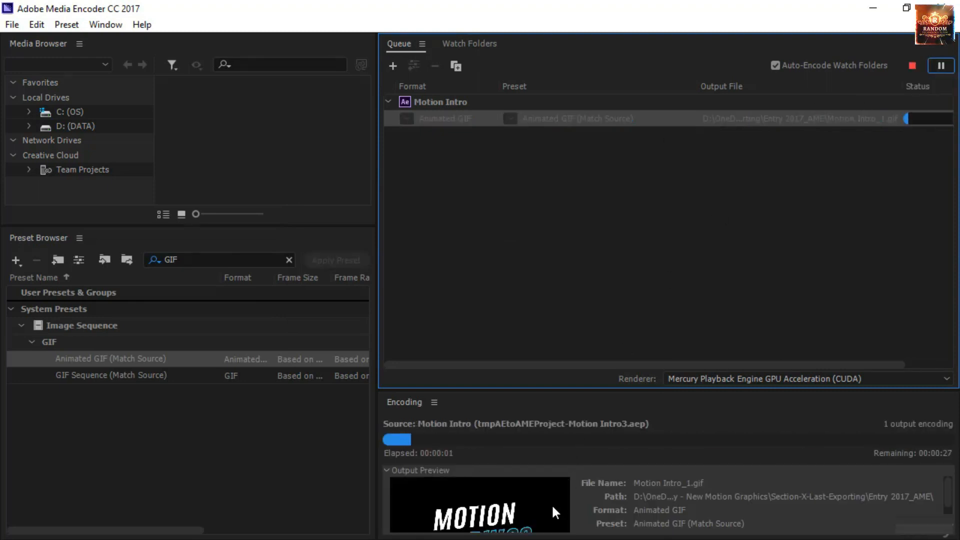
pyautogui.moveTo(518, 390); pyautogui.dragTo(518, 307)
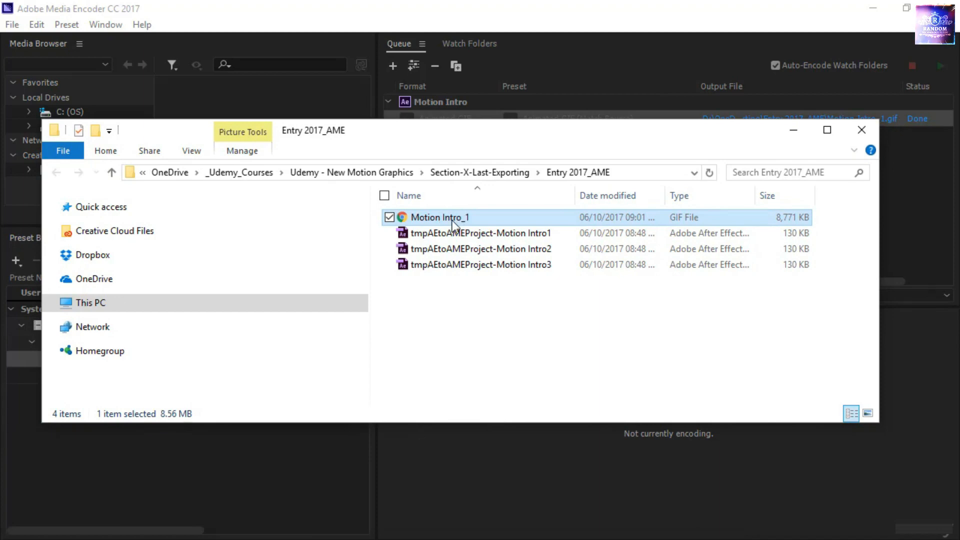
pyautogui.doubleClick(424, 217)
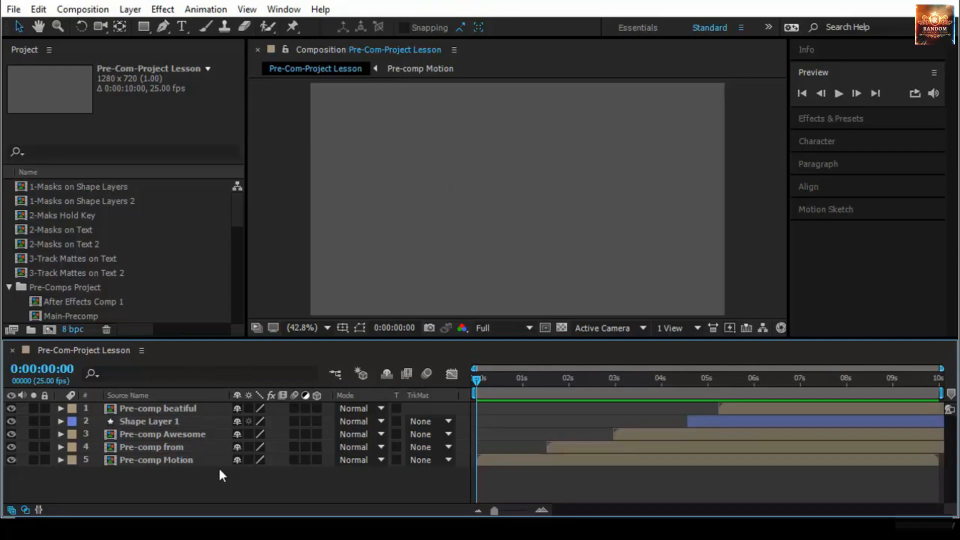
# - In After Effects, look through the project's compositions and folders and preview the Pre-Com-Project Lesson composition
pyautogui.scroll(-6, 107, 217)
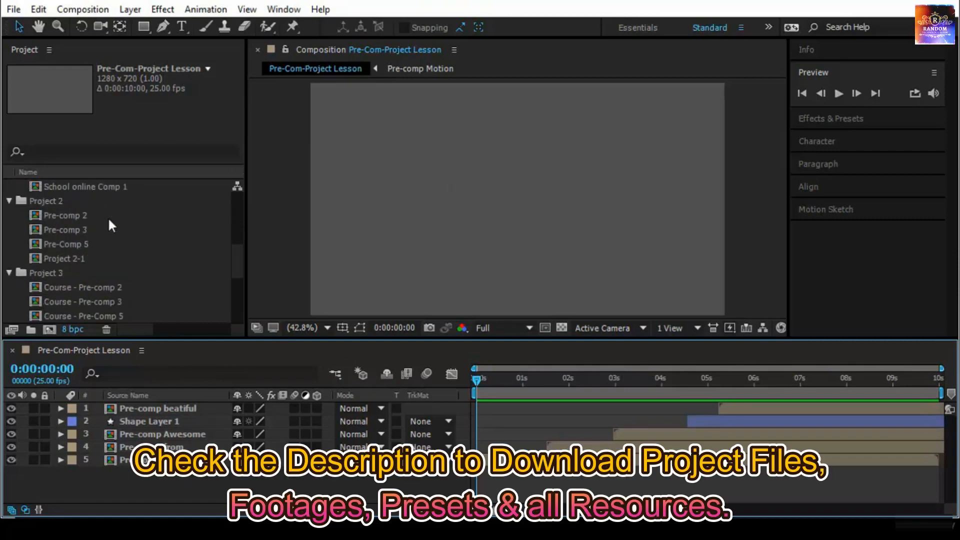
pyautogui.scroll(-7, 112, 220)
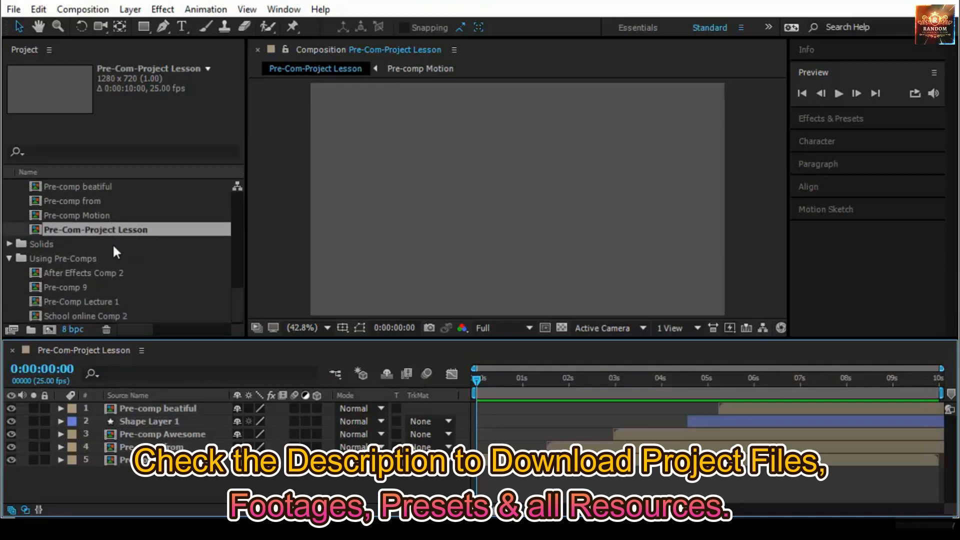
pyautogui.scroll(12, 113, 235)
pyautogui.scroll(-3, 116, 242)
pyautogui.scroll(-4, 101, 243)
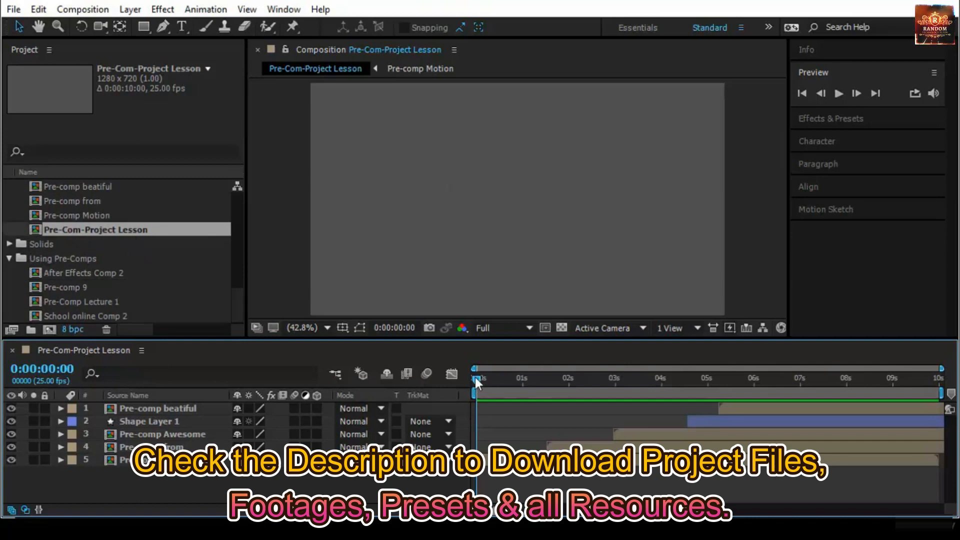
pyautogui.press('space')
pyautogui.moveTo(664, 407); pyautogui.dragTo(109, 465)
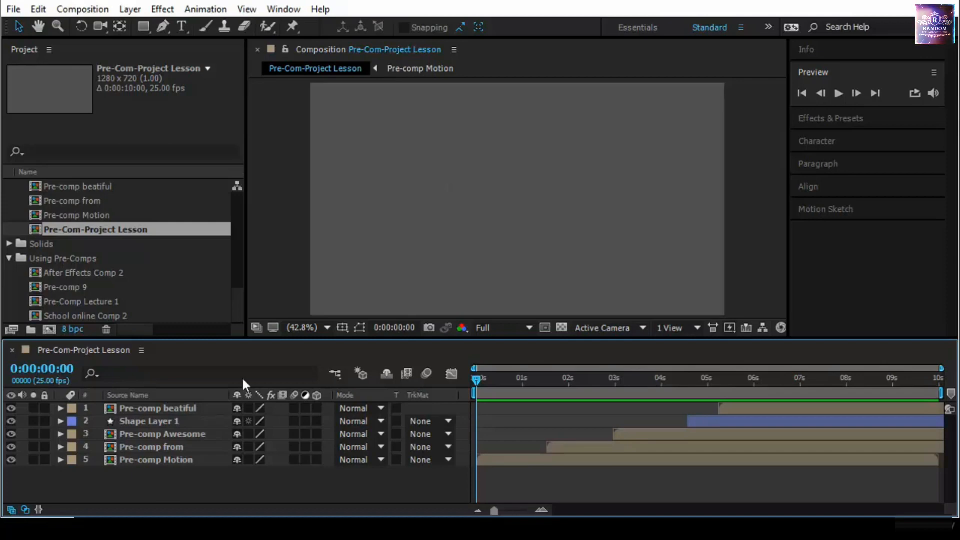
# - Set Collect Files to gather sources For Selected Comps with Reduce Project enabled, and proceed to choosing the save location
pyautogui.click(13, 9)
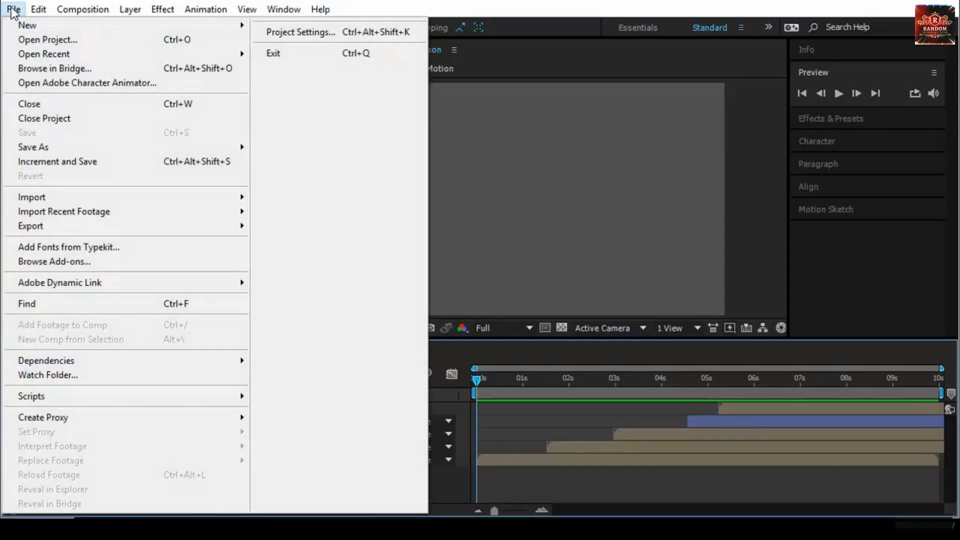
pyautogui.moveTo(38, 9)
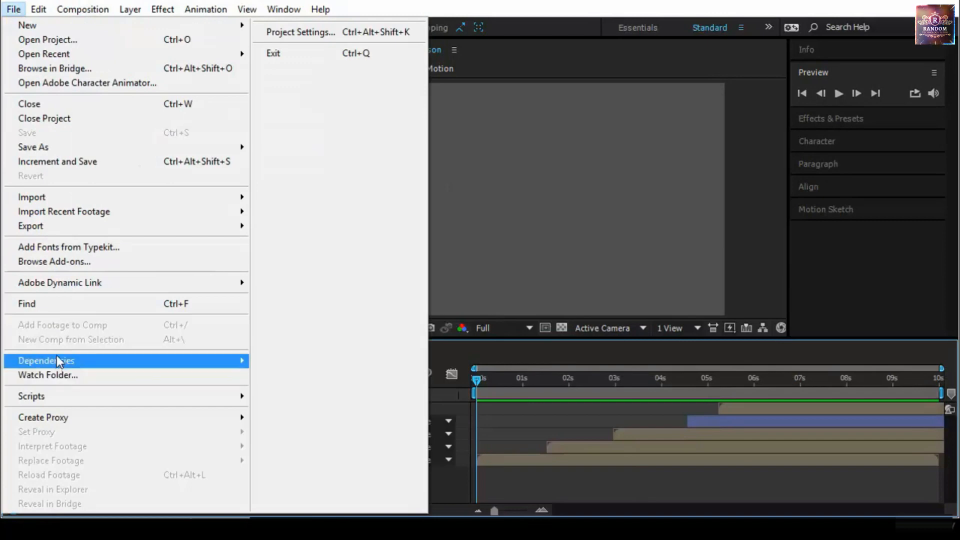
pyautogui.moveTo(57, 361)
pyautogui.click(312, 363)
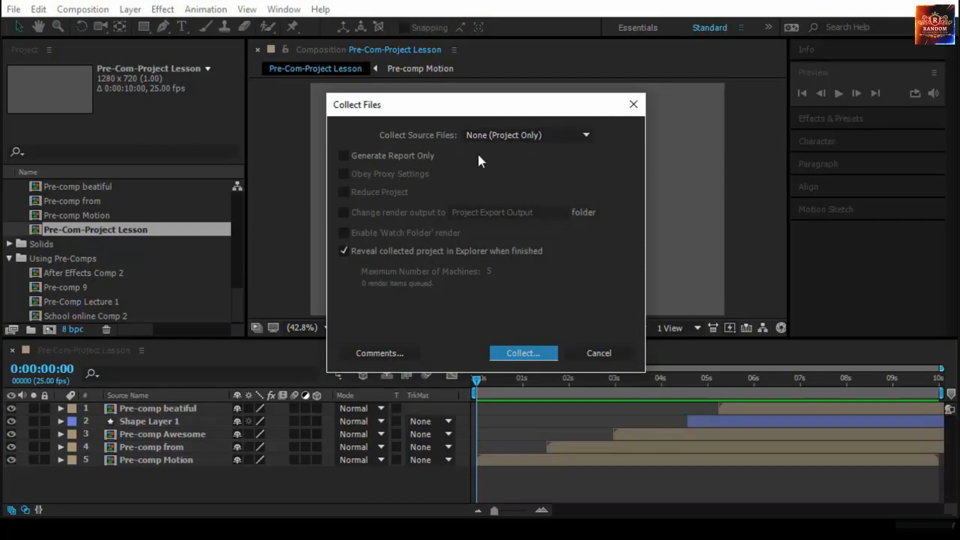
pyautogui.click(494, 135)
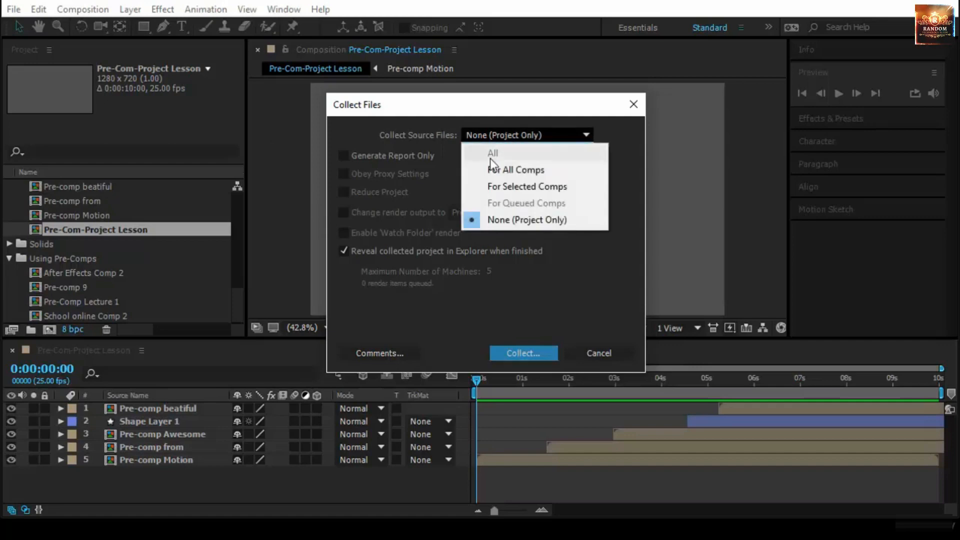
pyautogui.click(485, 190)
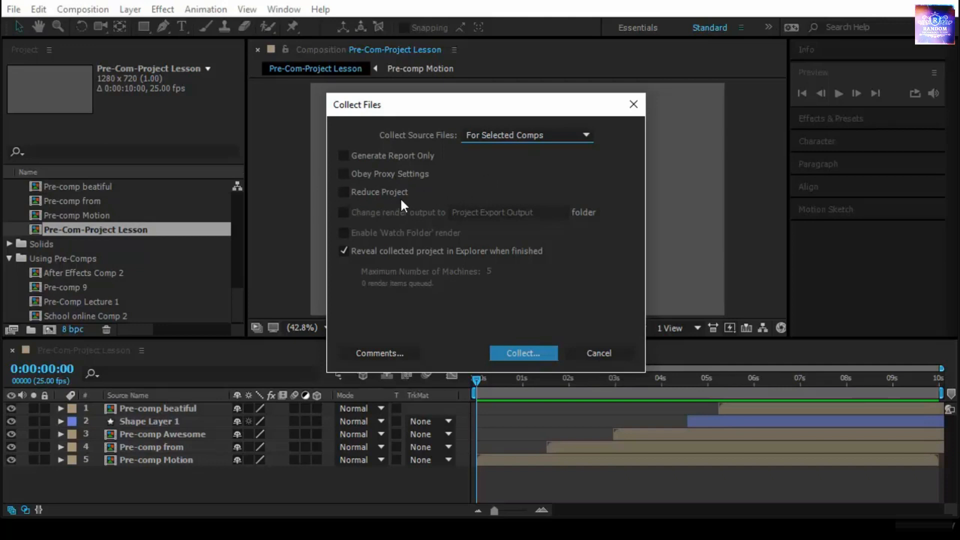
pyautogui.click(345, 195)
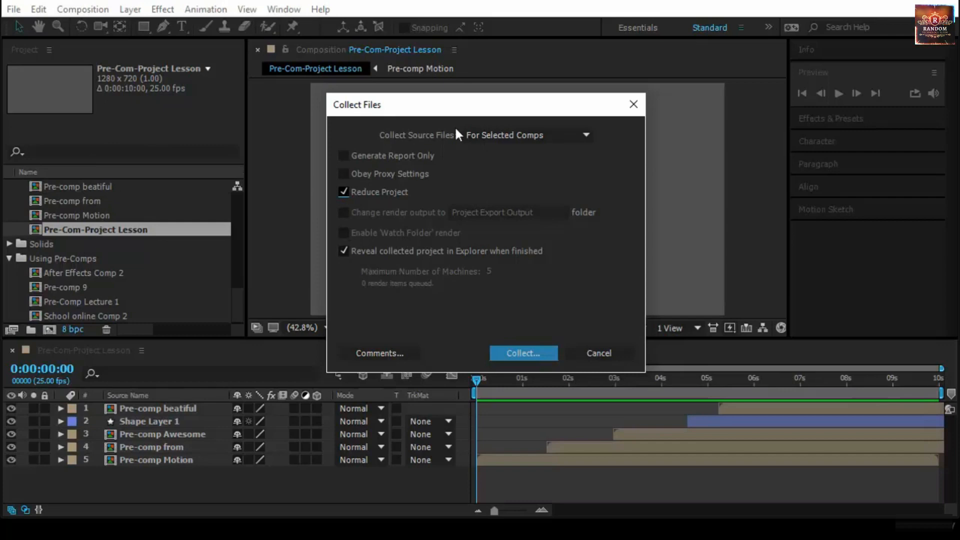
pyautogui.click(523, 354)
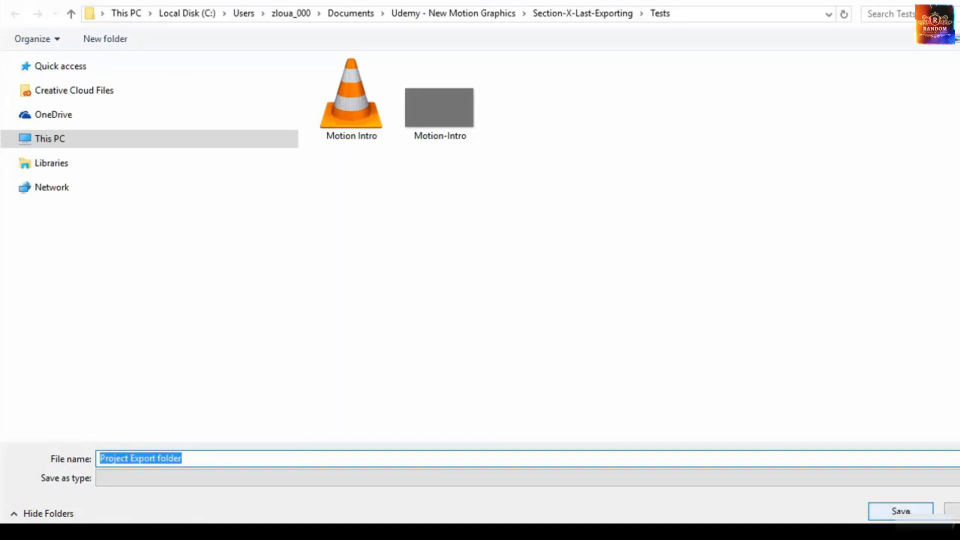
# - Save the collected files as Project Export folder inside Tests, and rename the collected After Effects project file Project Export-EX
pyautogui.click(900, 511)
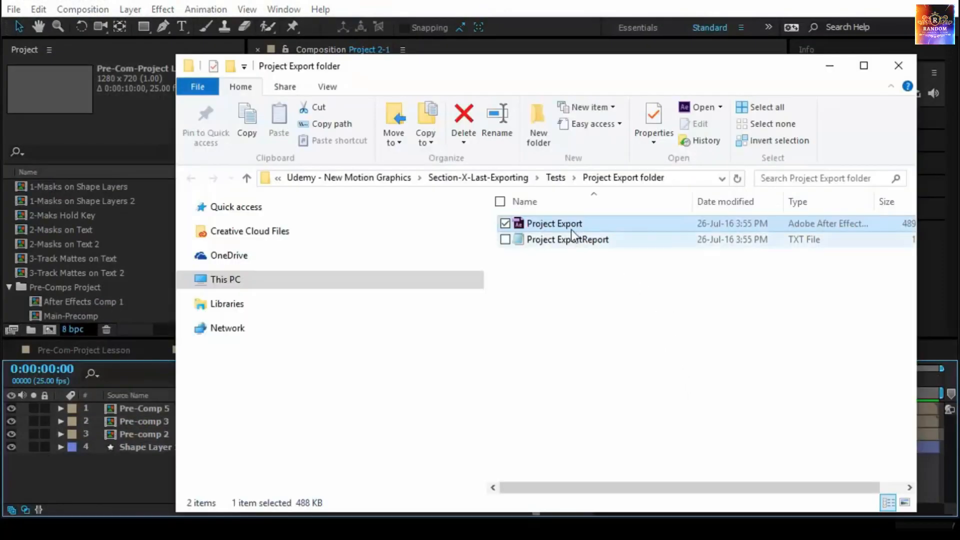
pyautogui.rightClick(610, 228)
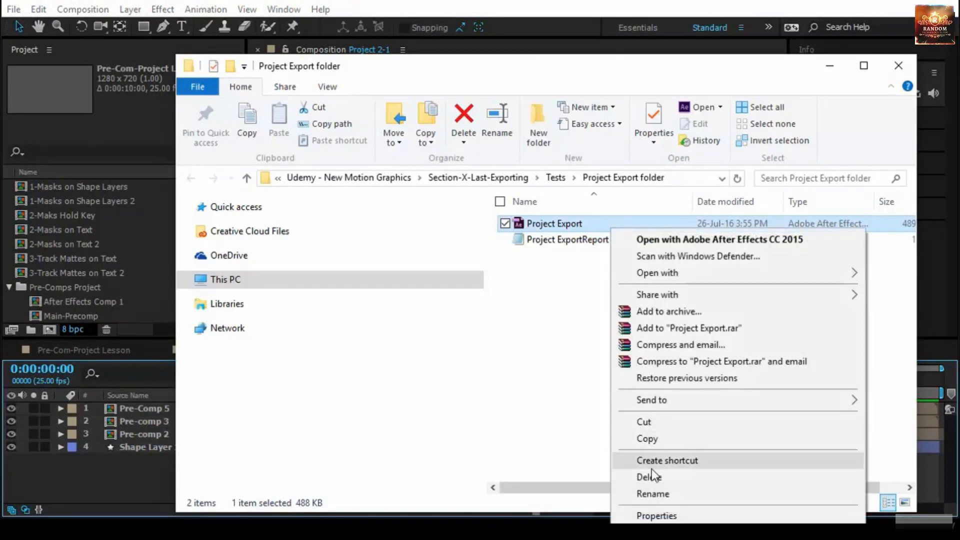
pyautogui.click(650, 494)
pyautogui.click(592, 226)
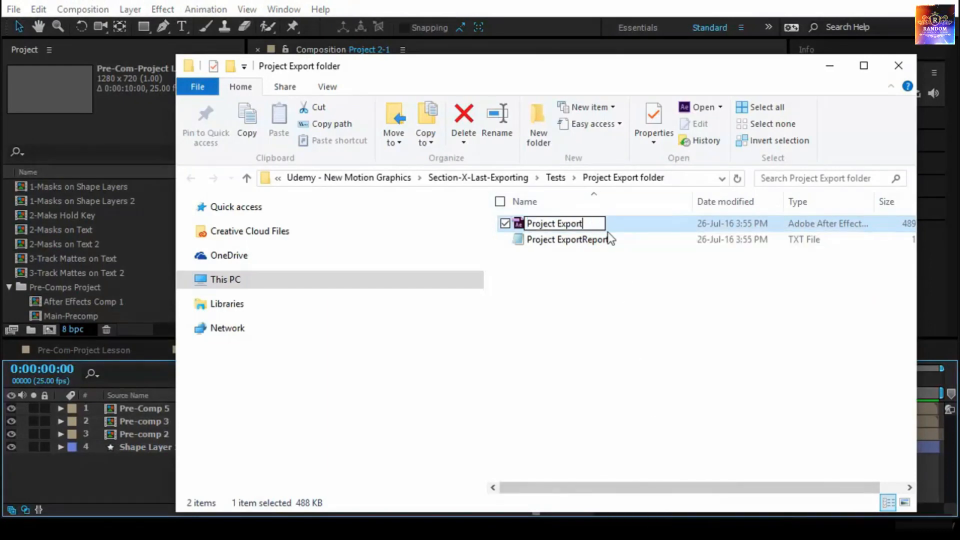
pyautogui.write('-')
pyautogui.write('EX')
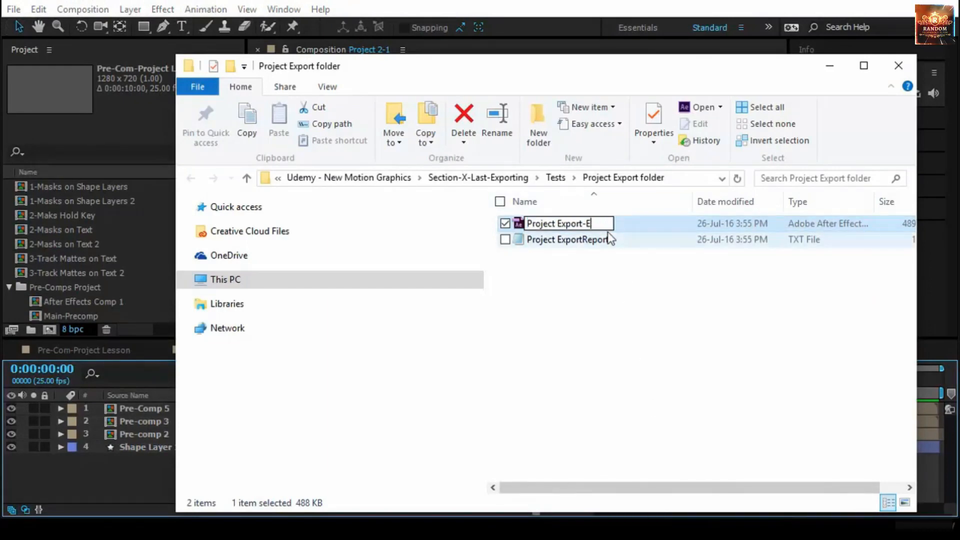
pyautogui.press('BackSpace')
pyautogui.write('X')
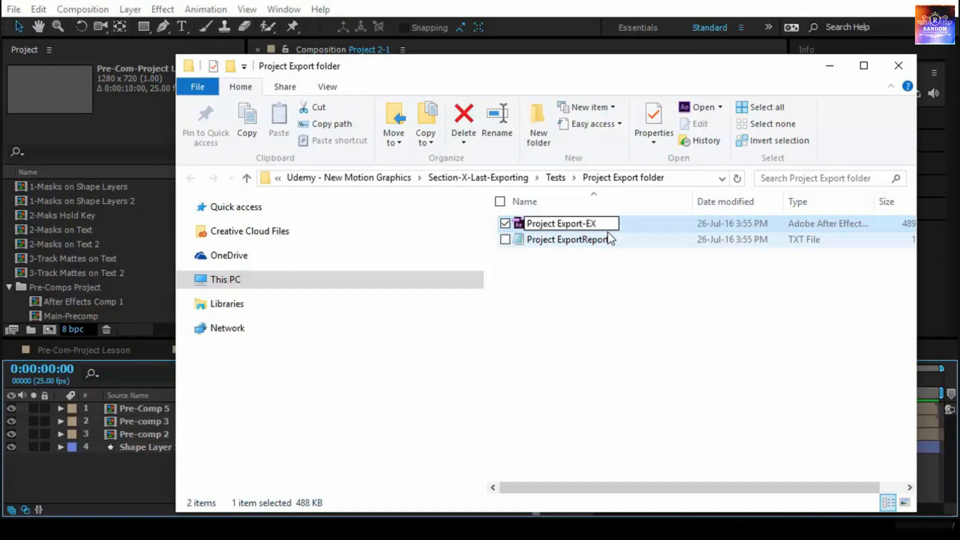
pyautogui.press('Return')
# - Back in After Effects, open the Project Export-EX project and scrub through its Pre-Com-Project Lesson composition
pyautogui.click(328, 15)
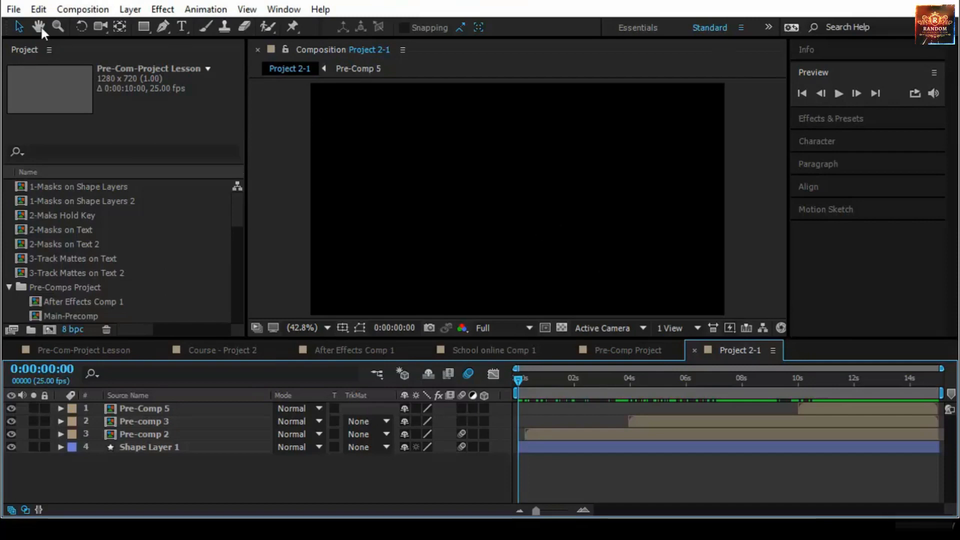
pyautogui.click(13, 9)
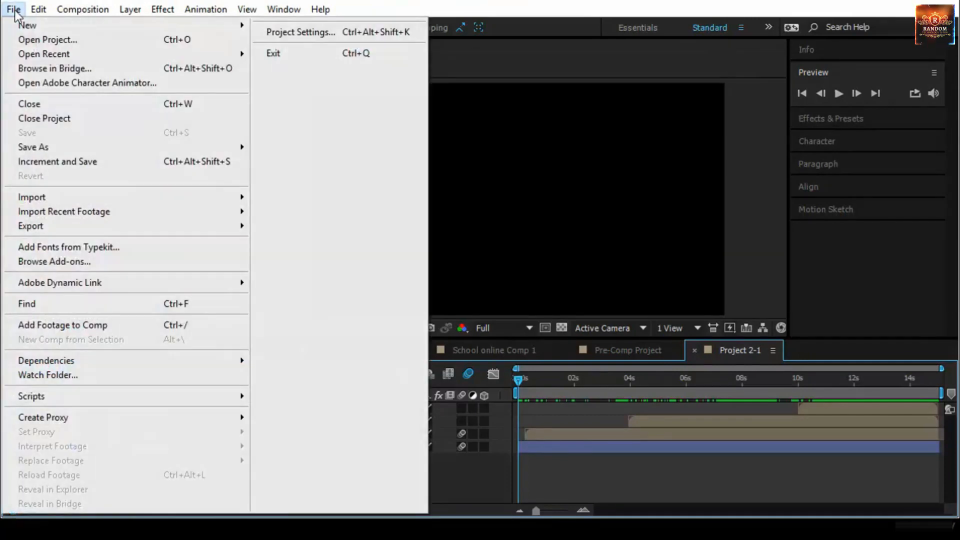
pyautogui.click(26, 40)
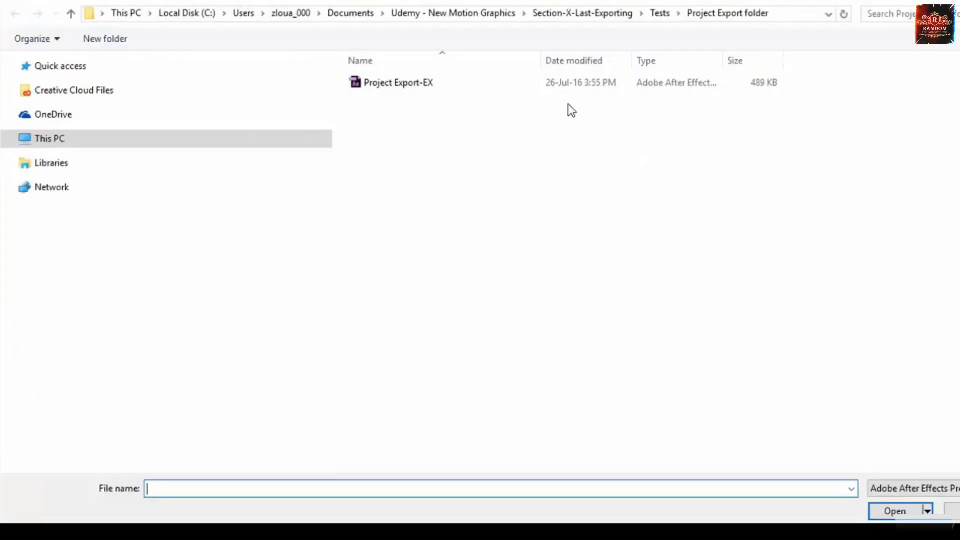
pyautogui.click(418, 84)
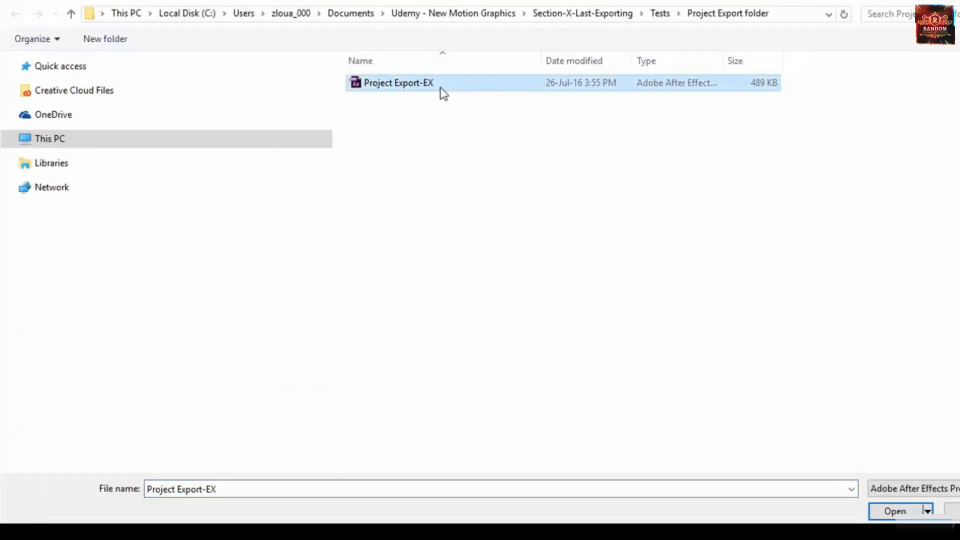
pyautogui.click(900, 509)
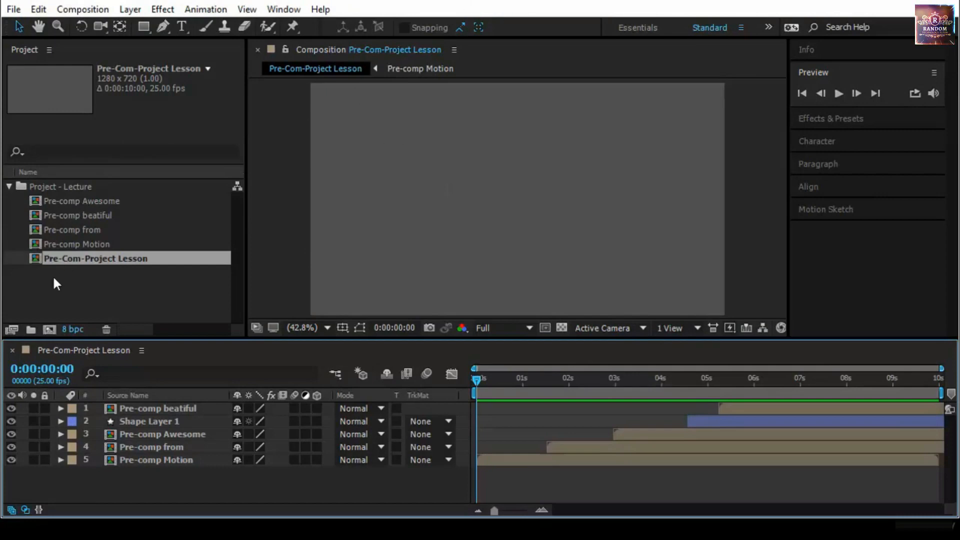
pyautogui.moveTo(477, 379); pyautogui.dragTo(820, 379)
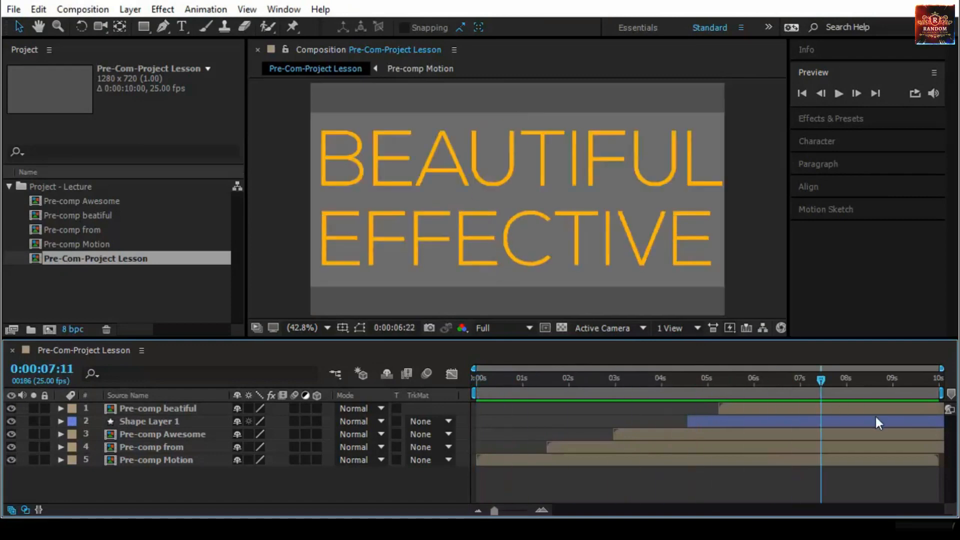
pyautogui.moveTo(874, 416); pyautogui.dragTo(416, 439)
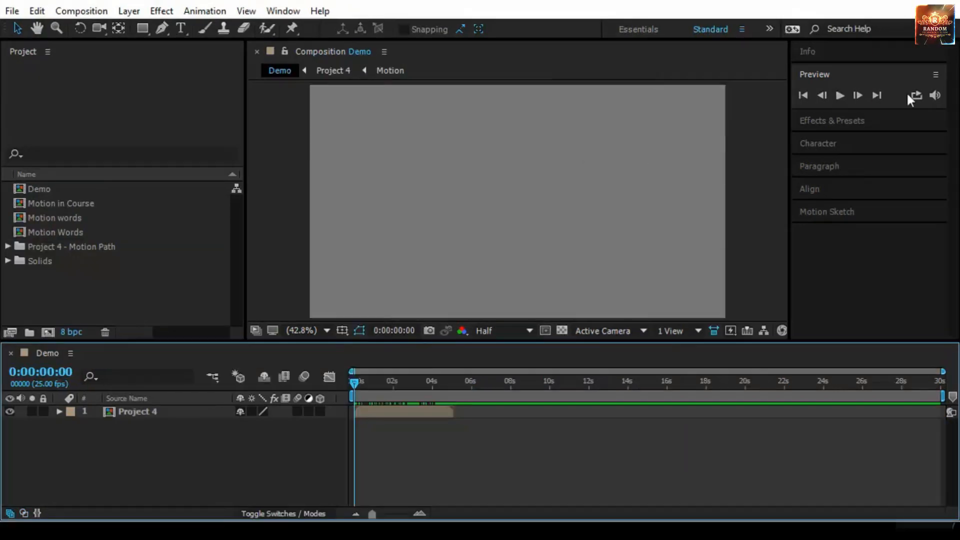
# - Preview the Demo composition and import the Project Export-EX file as a project into the current project
pyautogui.click(839, 95)
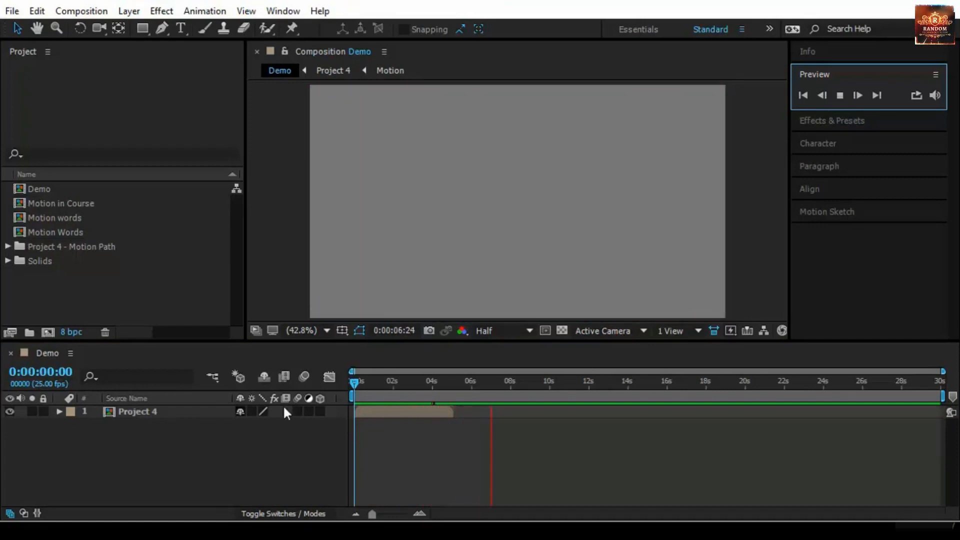
pyautogui.moveTo(352, 381); pyautogui.dragTo(348, 412)
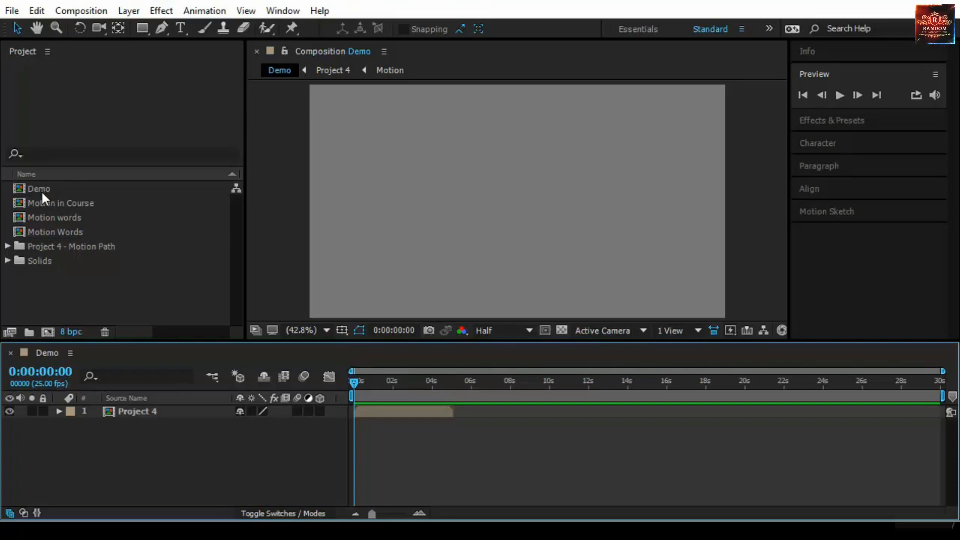
pyautogui.click(115, 300)
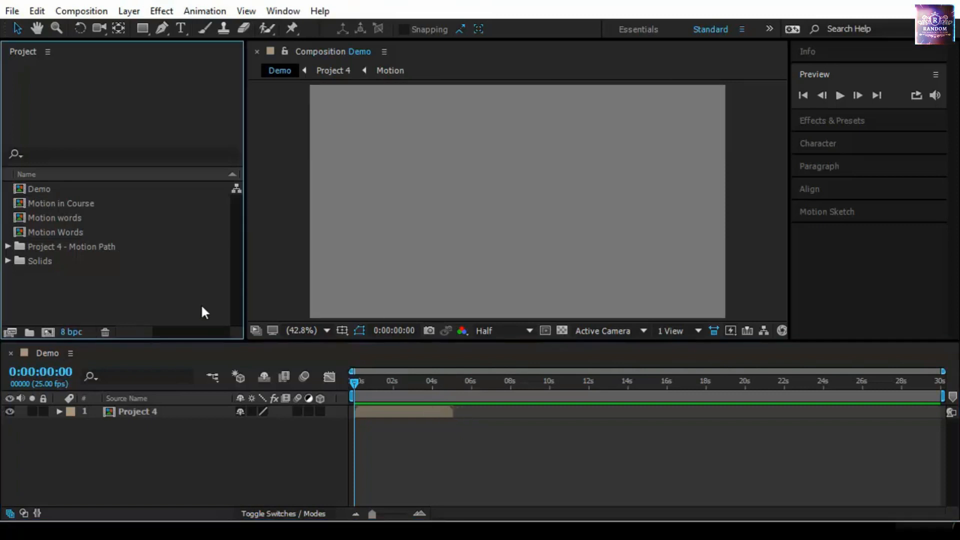
pyautogui.rightClick(118, 285)
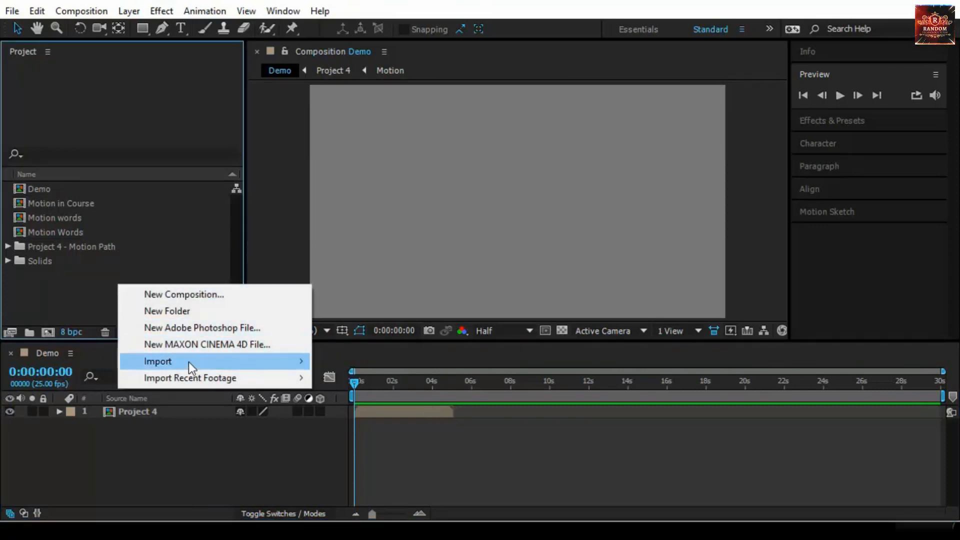
pyautogui.moveTo(188, 364)
pyautogui.click(364, 361)
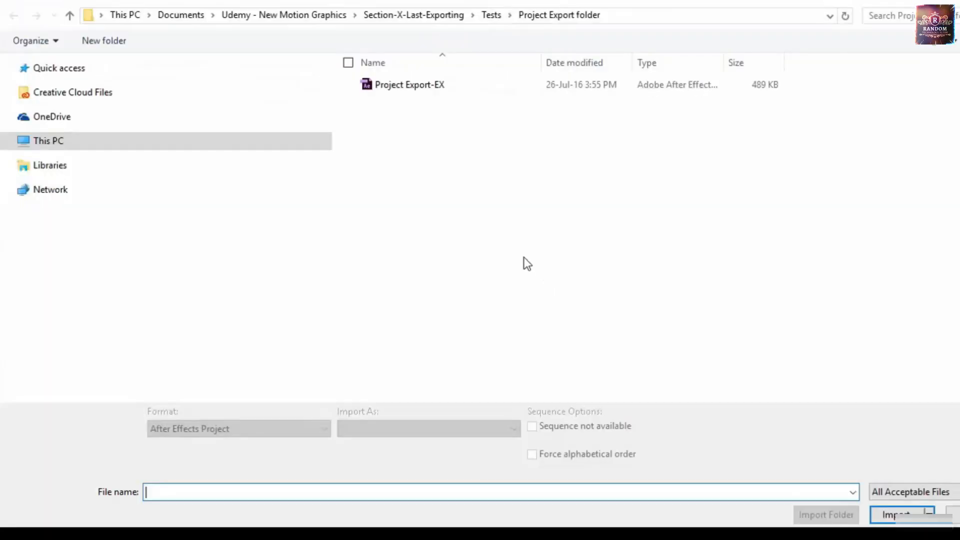
pyautogui.click(458, 84)
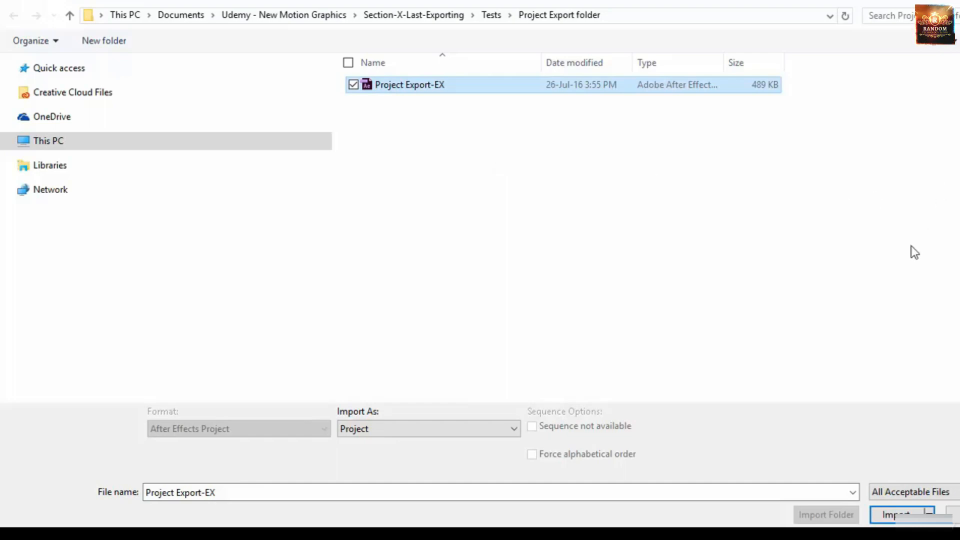
pyautogui.click(892, 514)
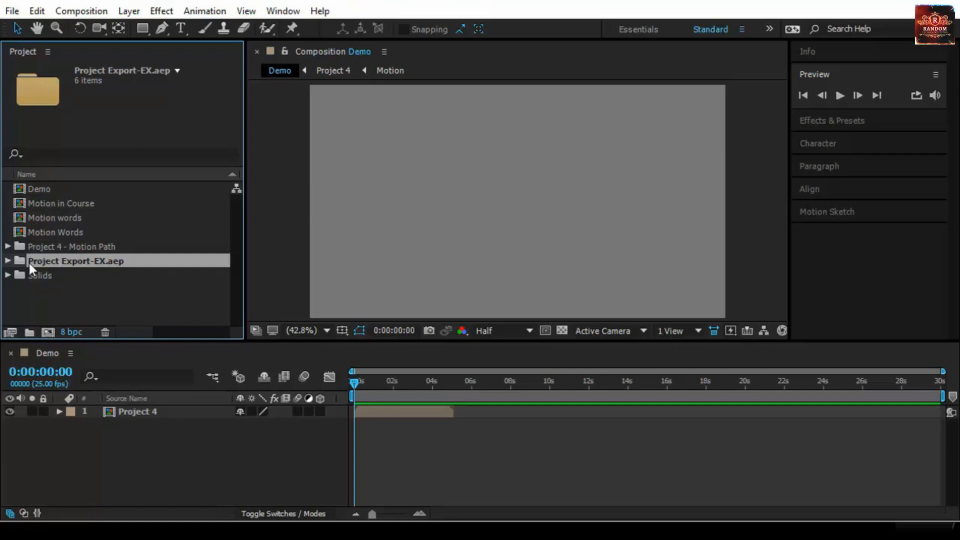
# - Expand the imported Project Export-EX.aep folder, open and scrub its Pre-Com-Project Lesson composition, and return to the Demo timeline
pyautogui.click(8, 262)
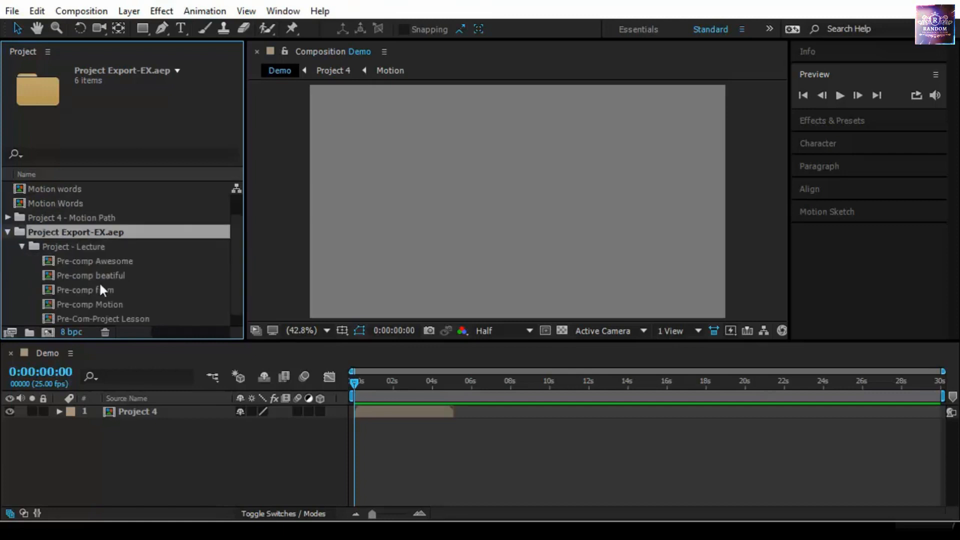
pyautogui.scroll(-1, 160, 271)
pyautogui.click(38, 232)
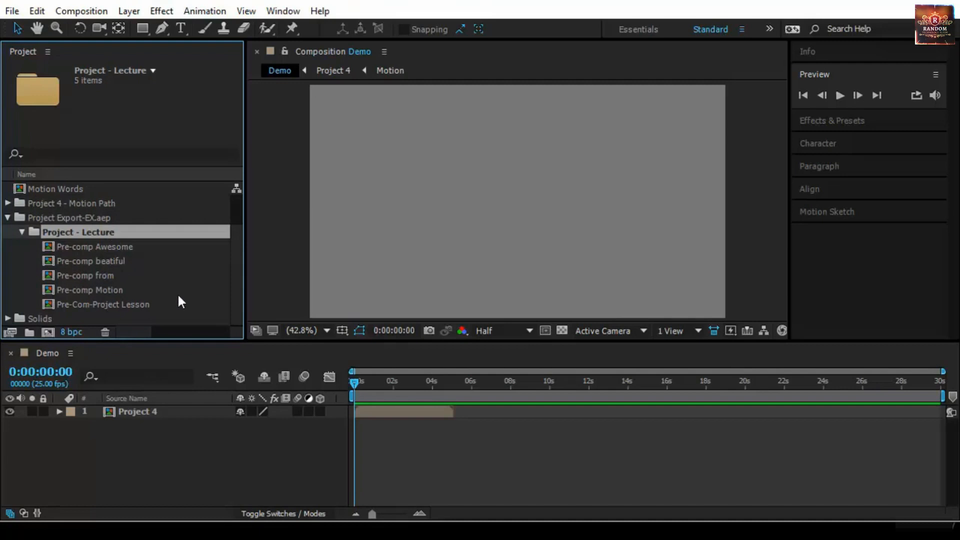
pyautogui.doubleClick(119, 304)
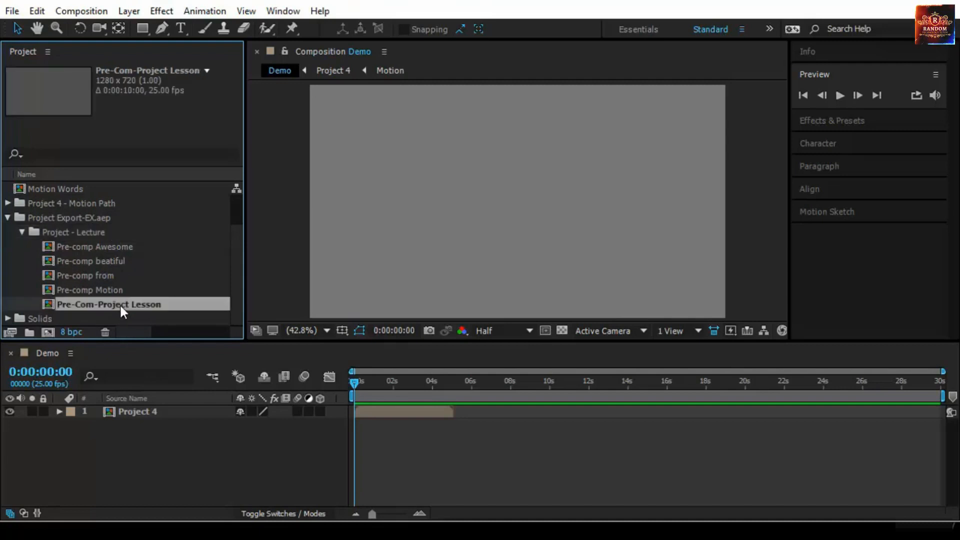
pyautogui.click(493, 381)
pyautogui.moveTo(524, 388); pyautogui.dragTo(350, 415)
pyautogui.click(70, 353)
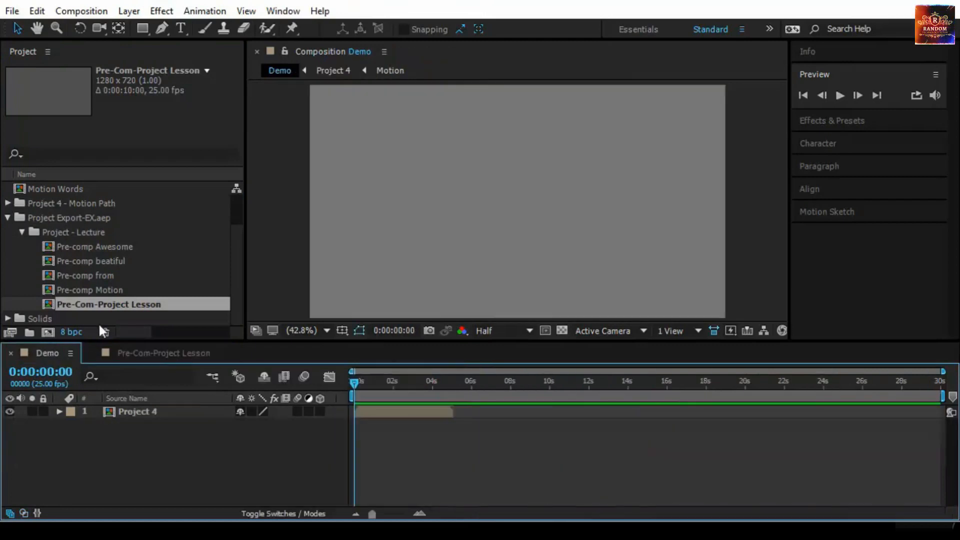
# - Add Pre-Com-Project Lesson to Demo below the Project 4 layer, shift it to start at about 5 s, and preview the result
pyautogui.moveTo(102, 307); pyautogui.dragTo(320, 475)
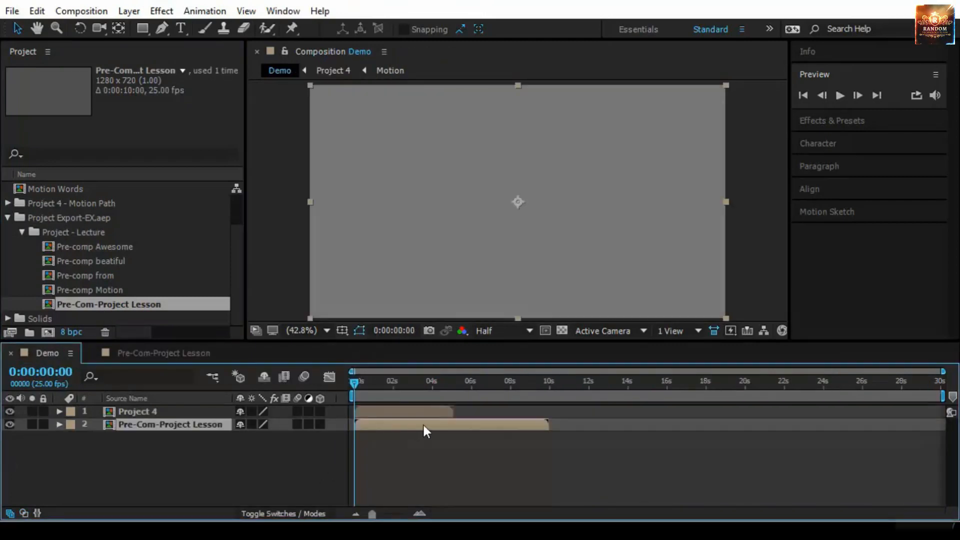
pyautogui.moveTo(423, 425); pyautogui.dragTo(526, 418)
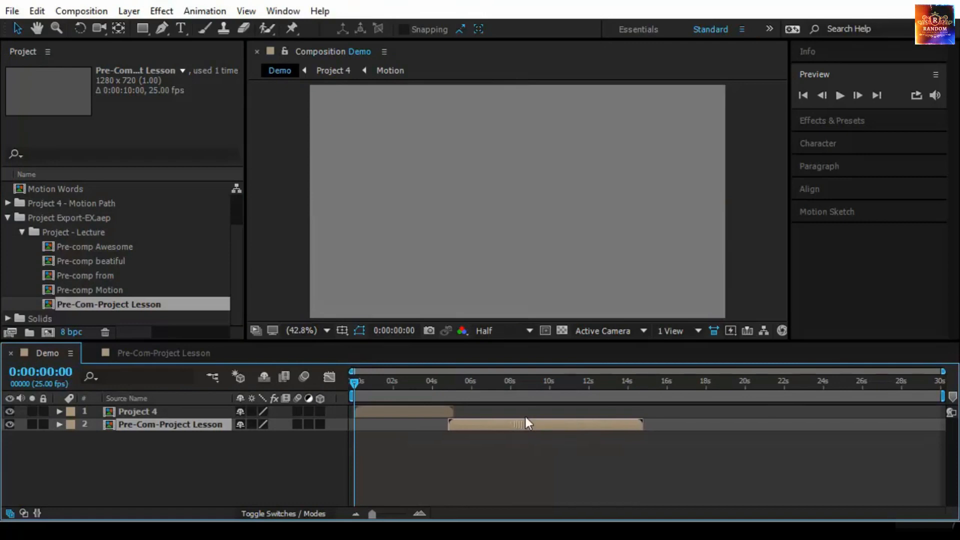
pyautogui.click(840, 94)
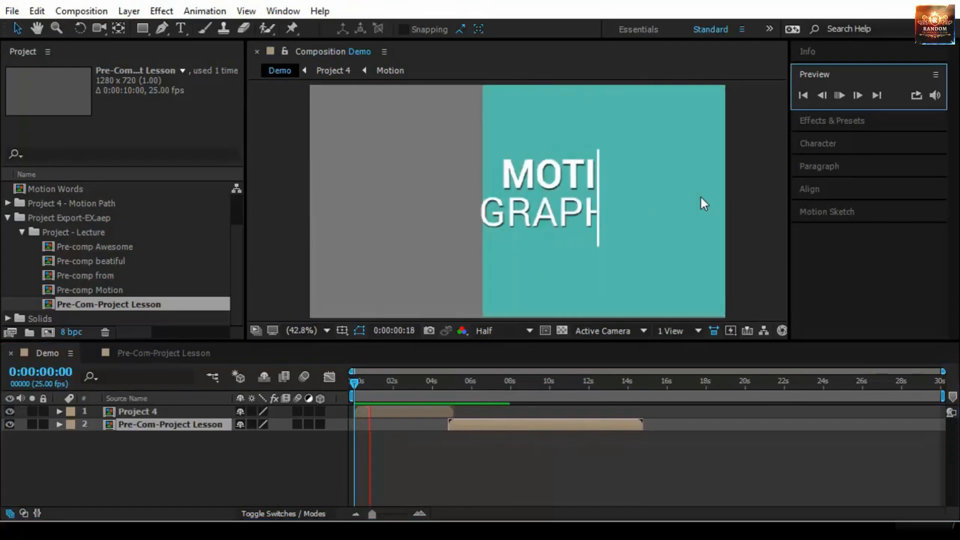